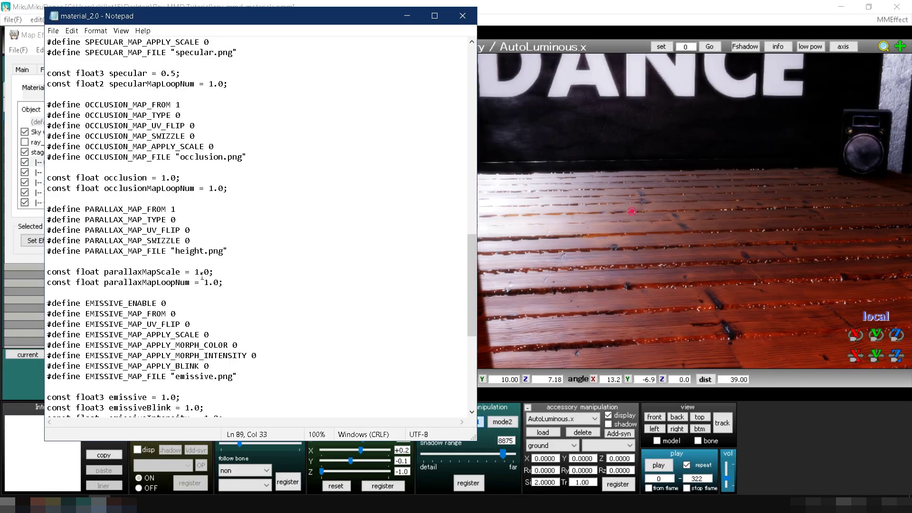
Change the parallaxMapScale value from 1.0 to 0 in material_2.0.
{"action": "key", "text": "BackSpace"}
{"action": "type", "text": "0"}
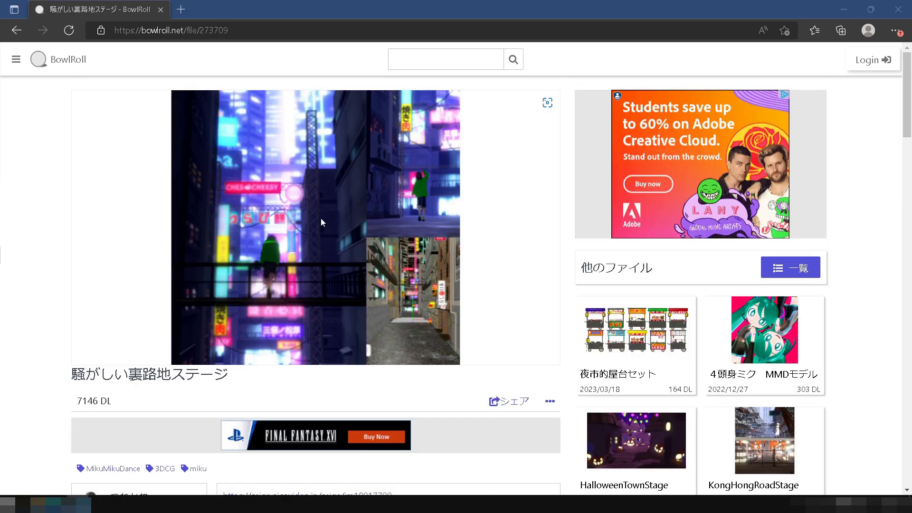
Scroll the BowlRoll file page down to the file details and the Download button.
{"action": "scroll", "coordinate": [336, 334], "scroll_direction": "down", "scroll_amount": 8}
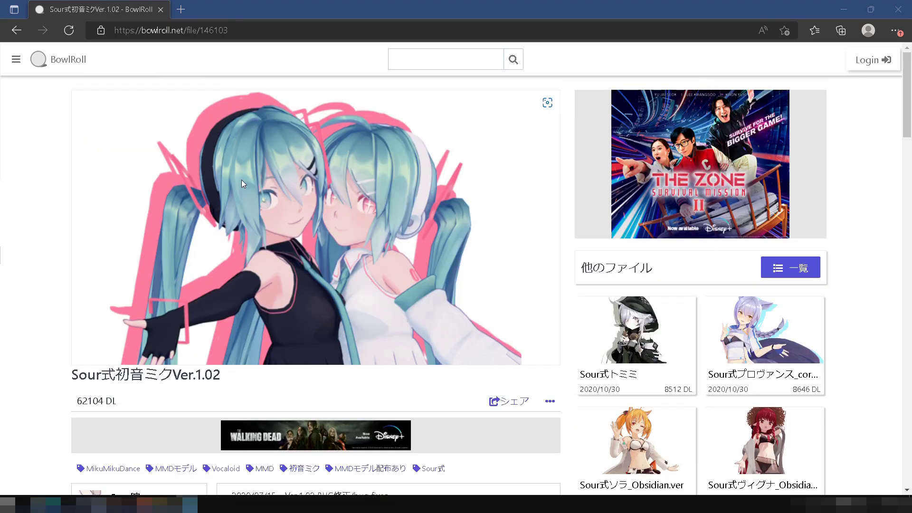
{"action": "scroll", "coordinate": [241, 179], "scroll_direction": "down", "scroll_amount": 8}
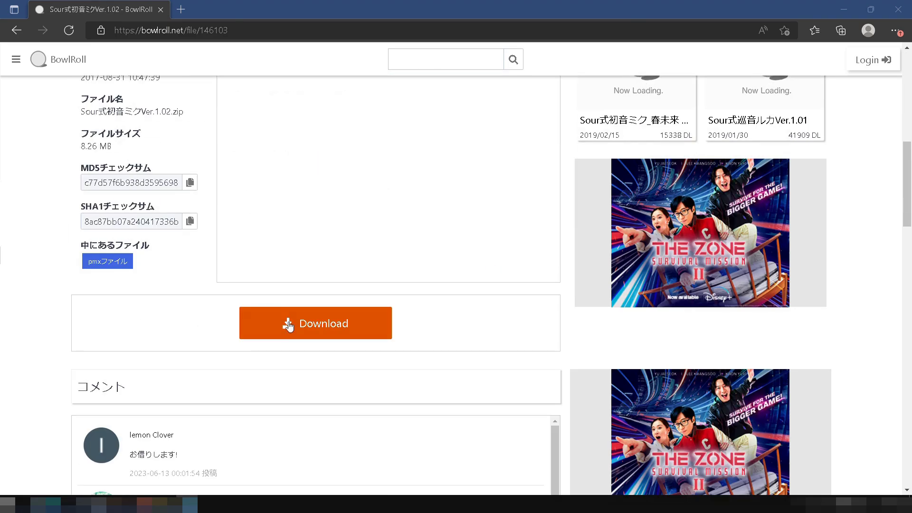
Start the model archive download, then assign ray-mmd-1.5.2\Main\main.fx to the model in Effect Mapping.
{"action": "left_click", "coordinate": [288, 325]}
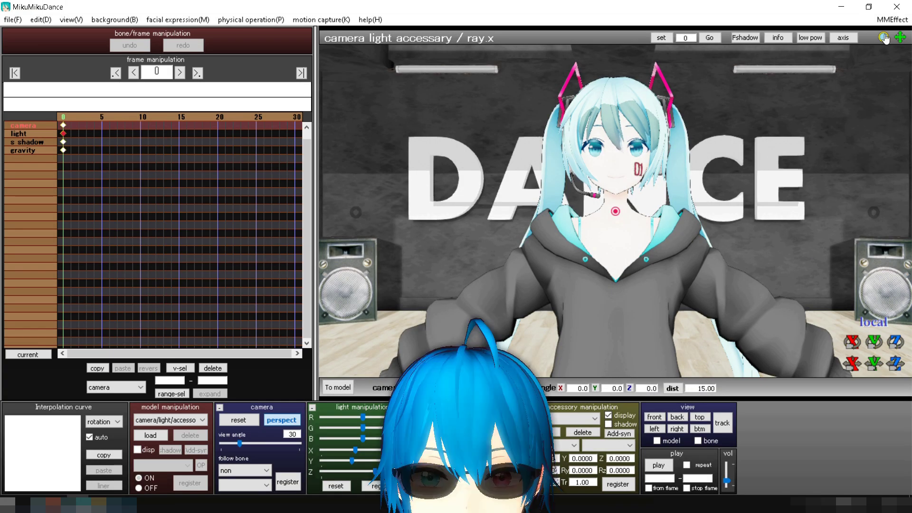
{"action": "left_click", "coordinate": [890, 21]}
{"action": "left_click", "coordinate": [815, 35]}
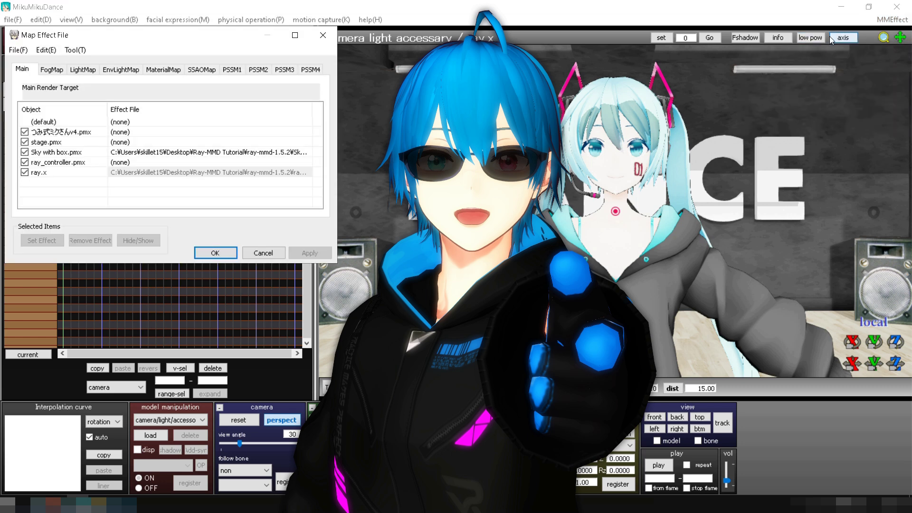
{"action": "double_click", "coordinate": [132, 133]}
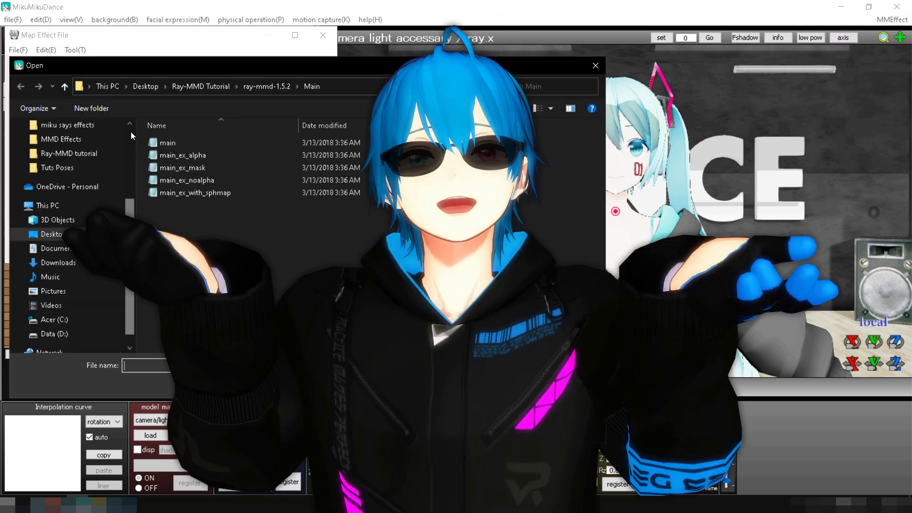
{"action": "left_click", "coordinate": [273, 87]}
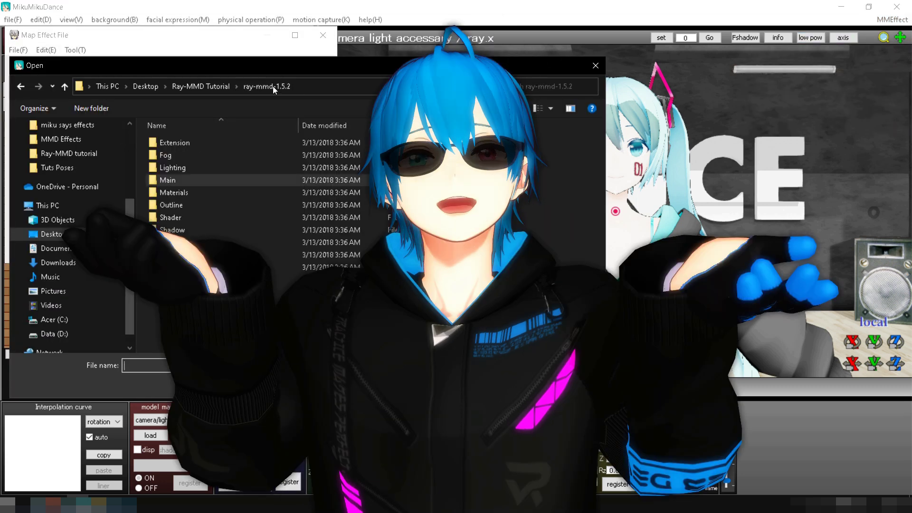
{"action": "double_click", "coordinate": [180, 179]}
{"action": "double_click", "coordinate": [167, 142]}
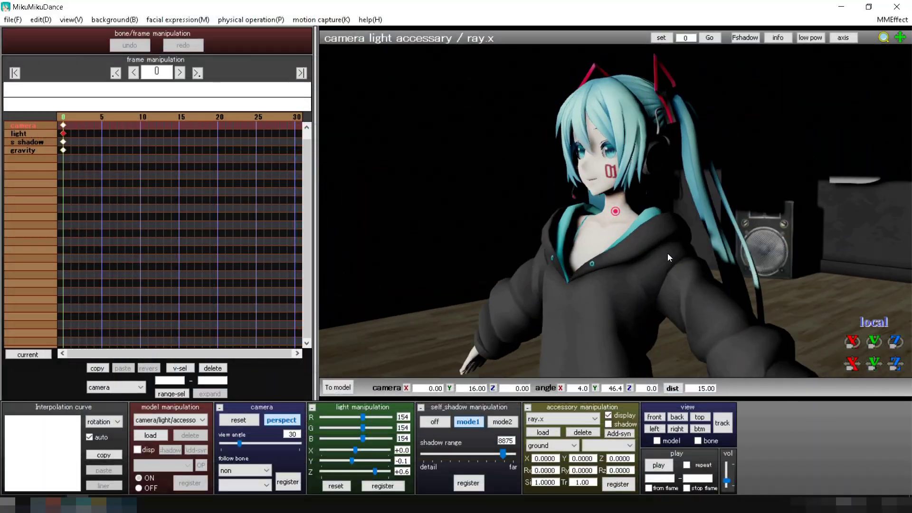
Rotate the camera to face the model head-on and bring up the MMEffect menu.
{"action": "right_click_drag", "start_coordinate": [668, 253], "coordinate": [357, 254]}
{"action": "left_click", "coordinate": [892, 20]}
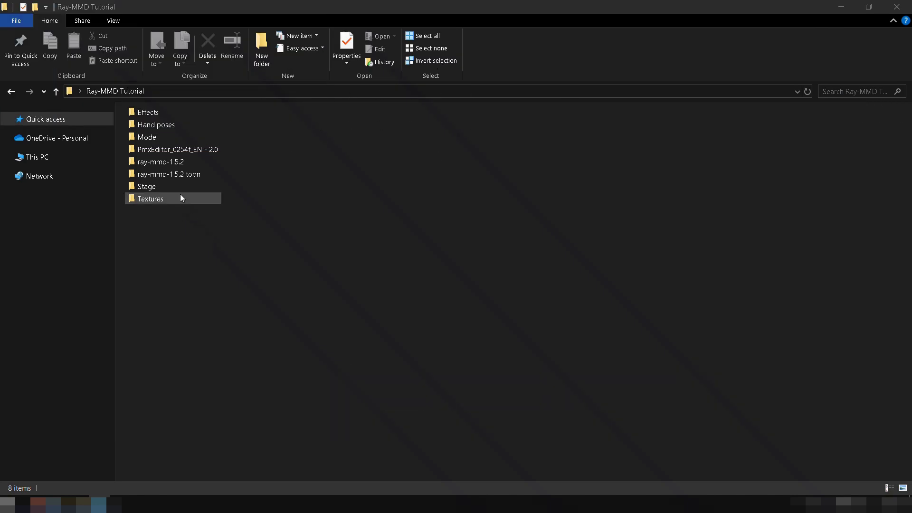
Open ray-mmd-1.5.2\Materials\material_2.0 in Notepad and scroll through its map defines.
{"action": "double_click", "coordinate": [181, 162]}
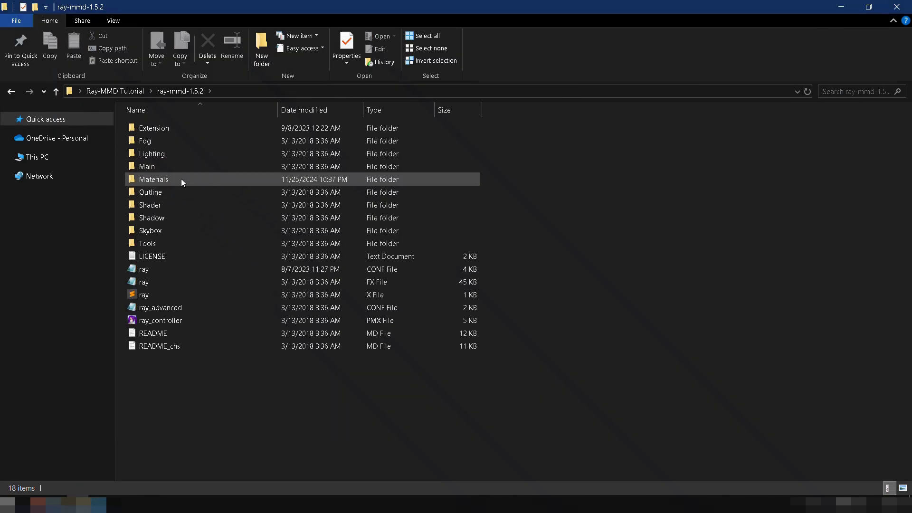
{"action": "double_click", "coordinate": [181, 180]}
{"action": "double_click", "coordinate": [146, 317]}
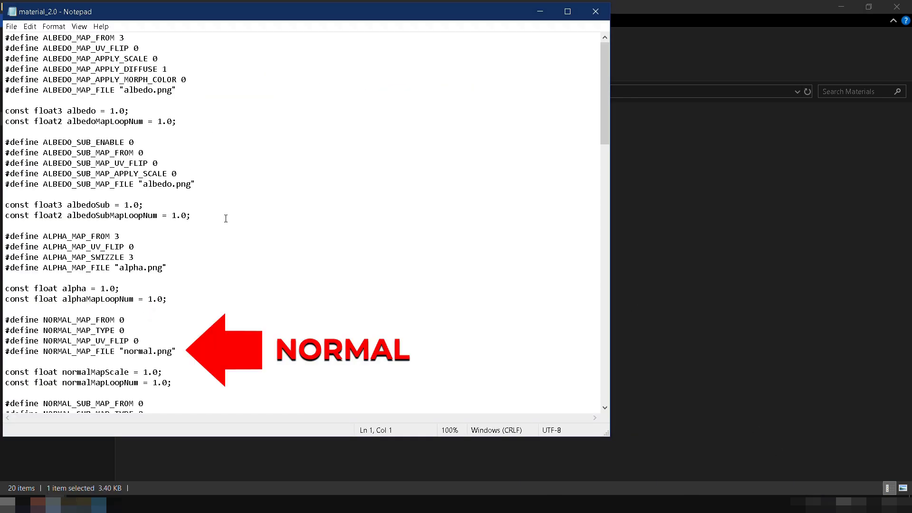
{"action": "scroll", "coordinate": [221, 316], "scroll_direction": "down", "scroll_amount": 10}
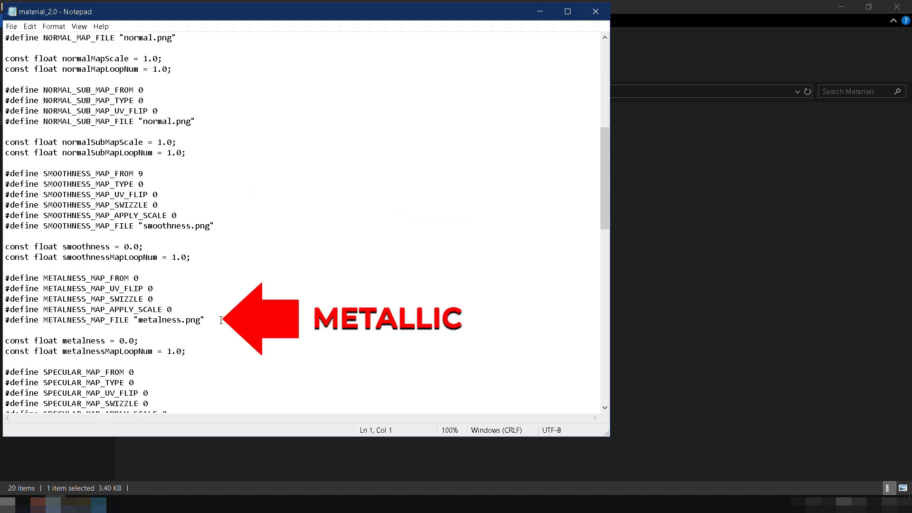
{"action": "scroll", "coordinate": [221, 320], "scroll_direction": "down", "scroll_amount": 11}
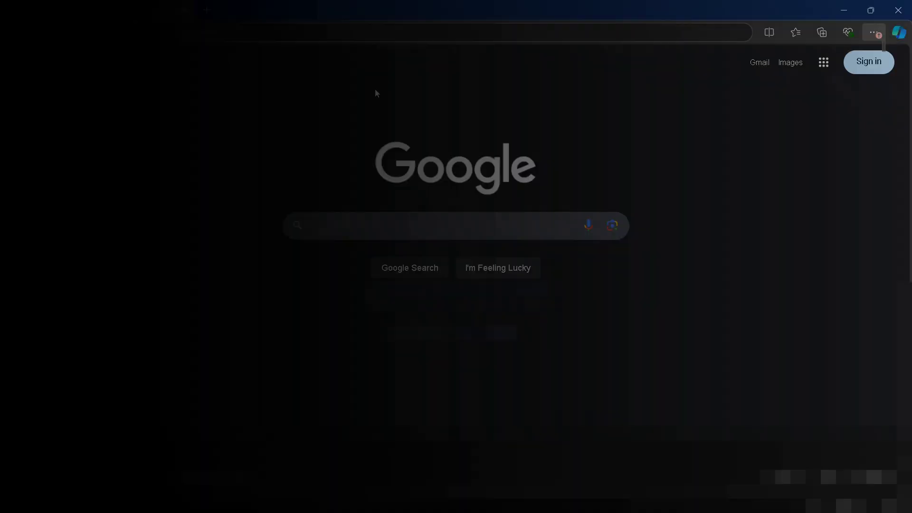
{"action": "left_click", "coordinate": [385, 34]}
{"action": "type", "text": "ww"}
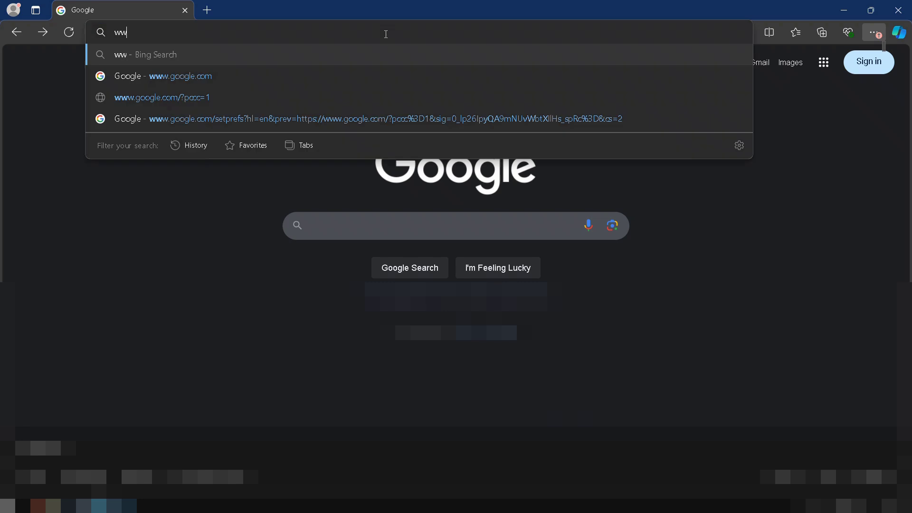
{"action": "type", "text": "w.ambientcg.com"}
{"action": "key", "text": "Return"}
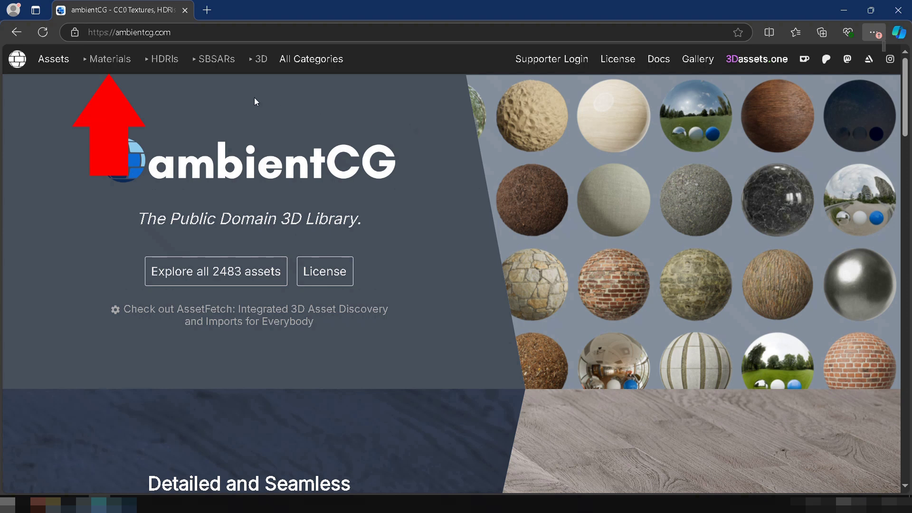
Browse the Materials catalogue, filter it to the Wood tag, and edit the search query.
{"action": "left_click", "coordinate": [107, 59]}
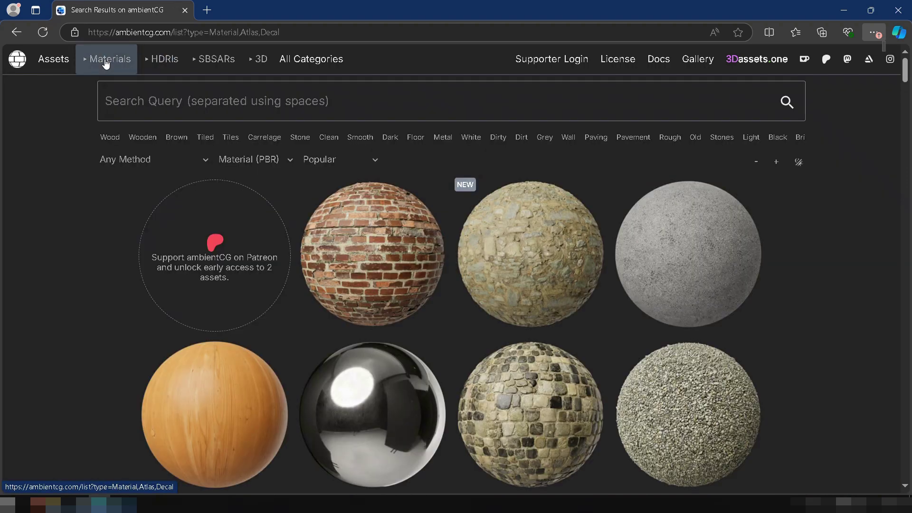
{"action": "scroll", "coordinate": [366, 252], "scroll_direction": "down", "scroll_amount": 3}
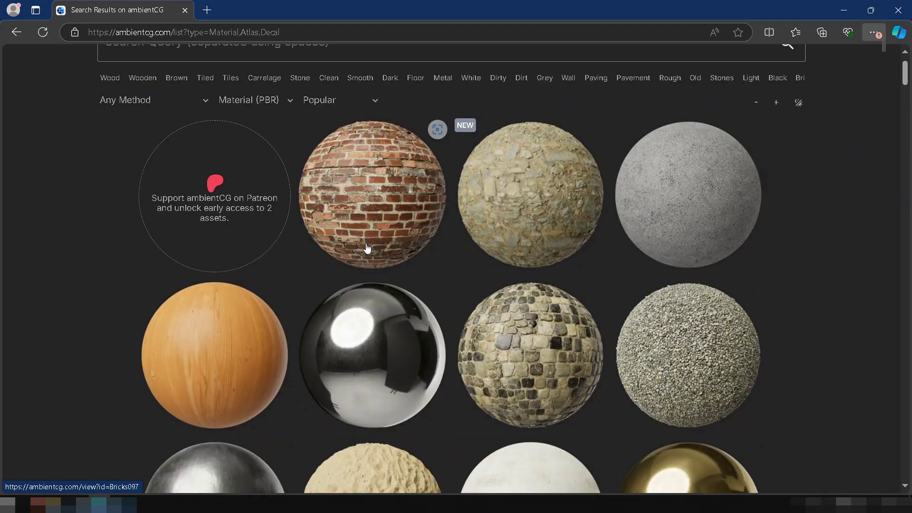
{"action": "scroll", "coordinate": [366, 248], "scroll_direction": "down", "scroll_amount": 10}
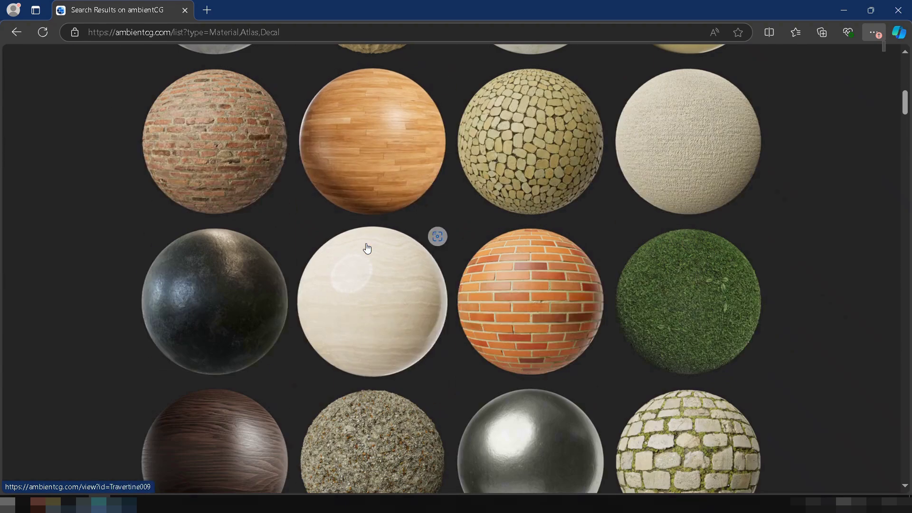
{"action": "scroll", "coordinate": [366, 248], "scroll_direction": "up", "scroll_amount": 12}
{"action": "scroll", "coordinate": [366, 248], "scroll_direction": "up", "scroll_amount": 3}
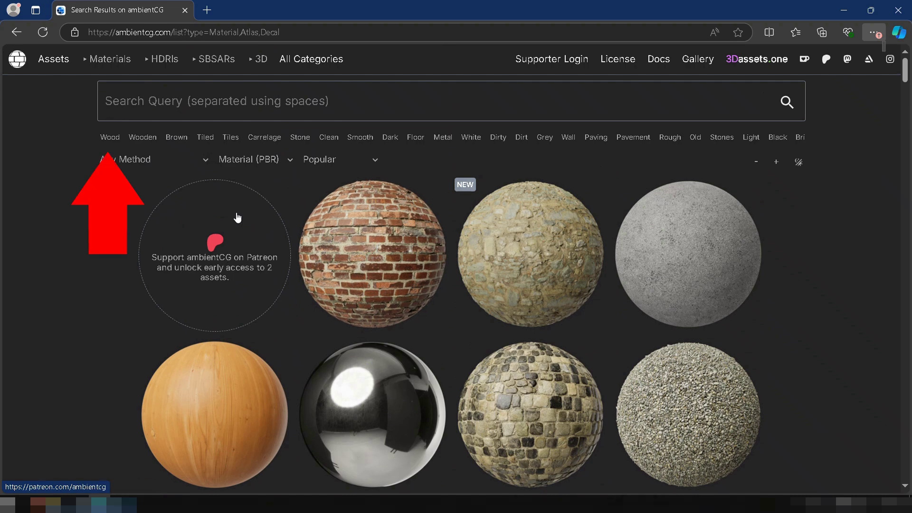
{"action": "left_click", "coordinate": [111, 137]}
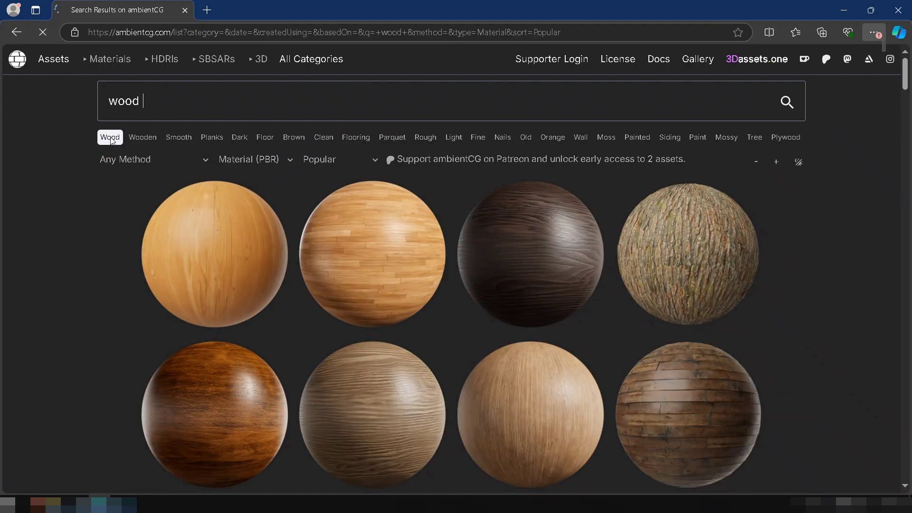
{"action": "left_click", "coordinate": [164, 105]}
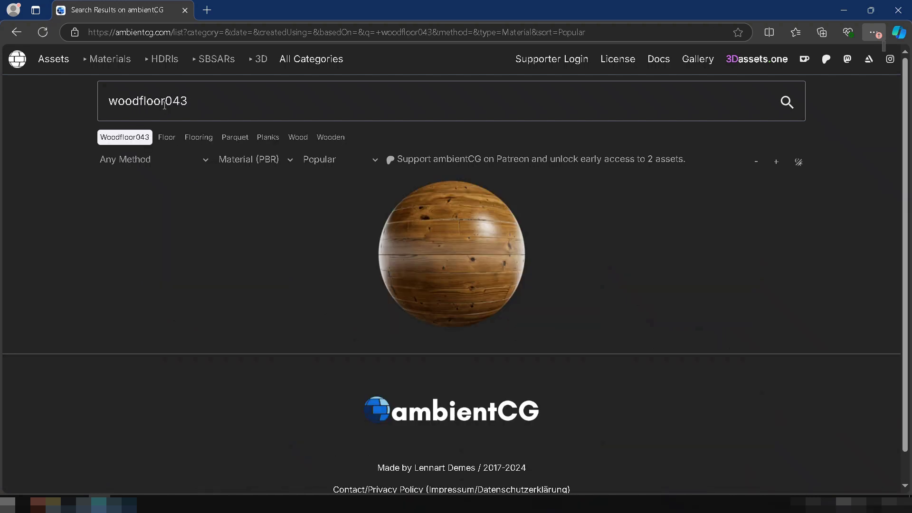
Open Wood Floor 043, rotate its 3D shading preview, and download the 2K-PNG.zip.
{"action": "left_click", "coordinate": [441, 250]}
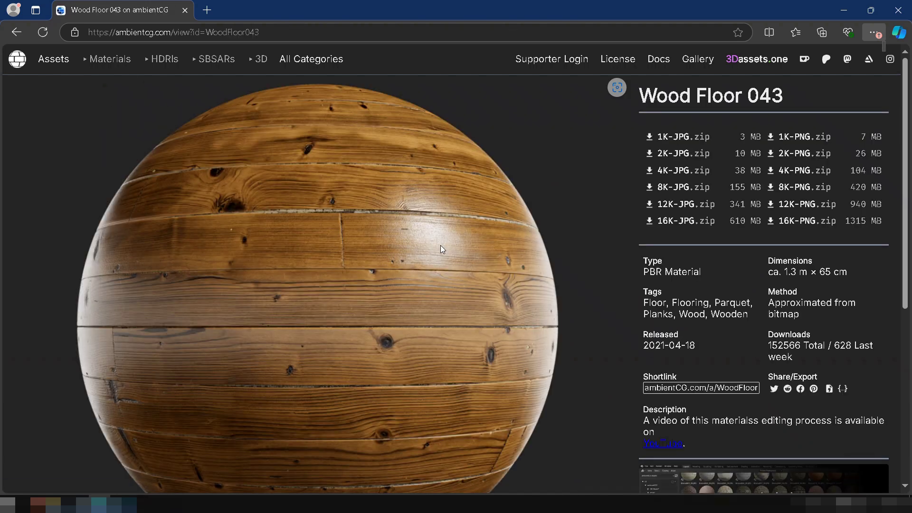
{"action": "scroll", "coordinate": [441, 245], "scroll_direction": "down", "scroll_amount": 5}
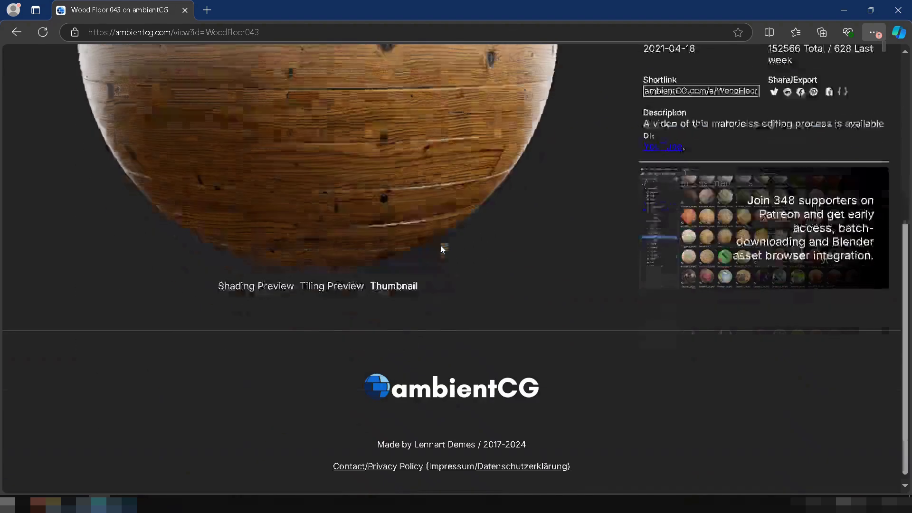
{"action": "left_click", "coordinate": [287, 287]}
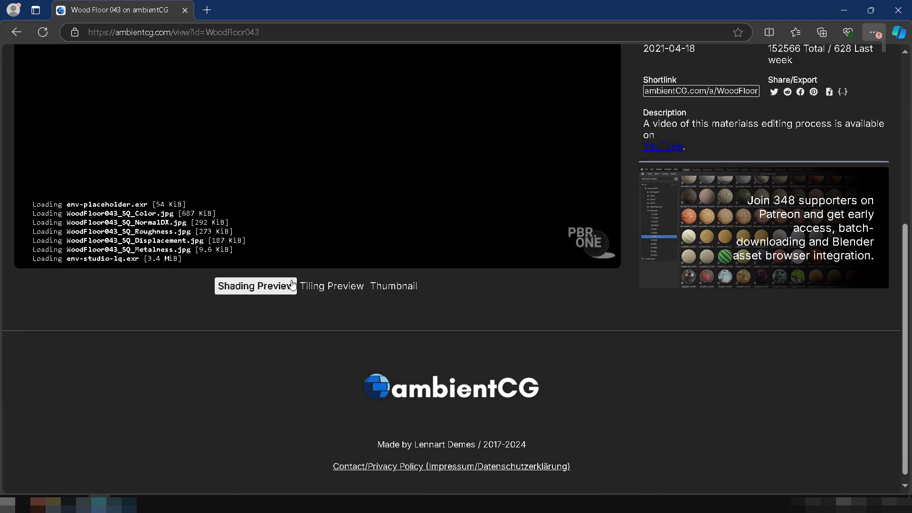
{"action": "scroll", "coordinate": [312, 275], "scroll_direction": "up", "scroll_amount": 1}
{"action": "scroll", "coordinate": [541, 264], "scroll_direction": "up", "scroll_amount": 5}
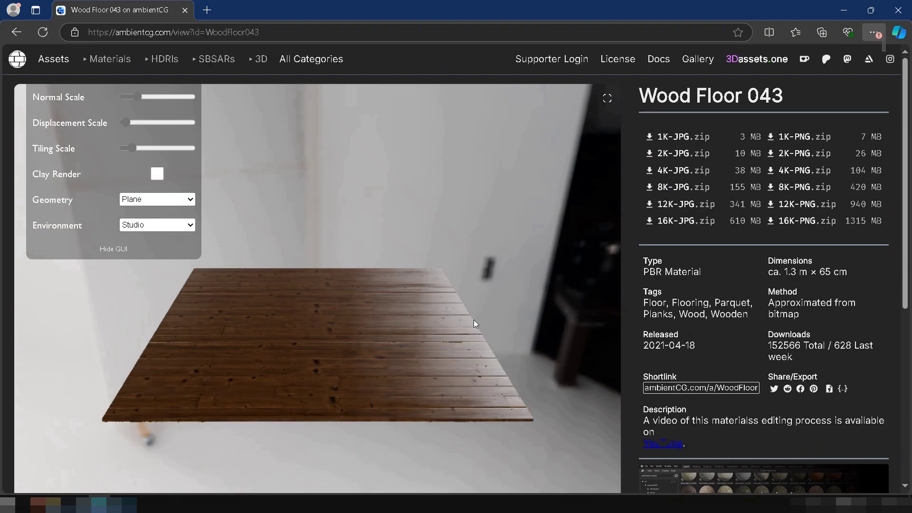
{"action": "scroll", "coordinate": [474, 321], "scroll_direction": "down", "scroll_amount": 3}
{"action": "left_click_drag", "start_coordinate": [441, 333], "coordinate": [408, 322]}
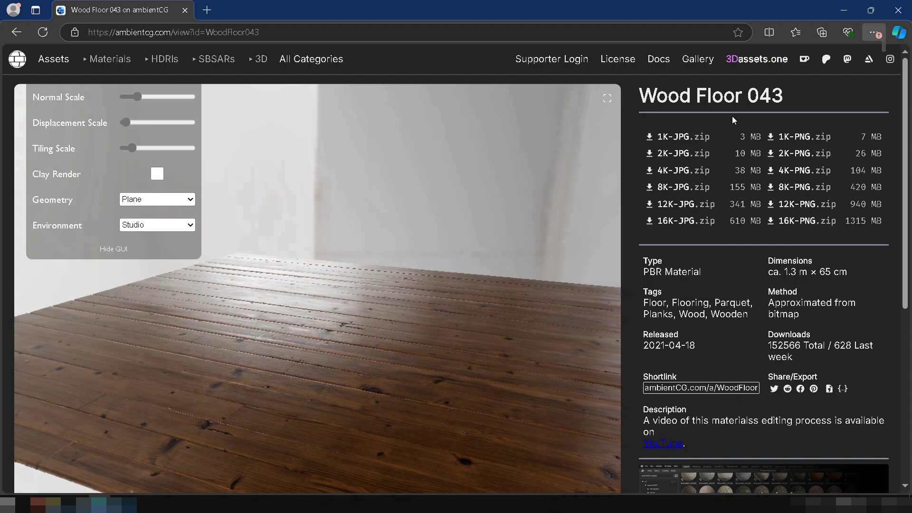
{"action": "left_click", "coordinate": [770, 156]}
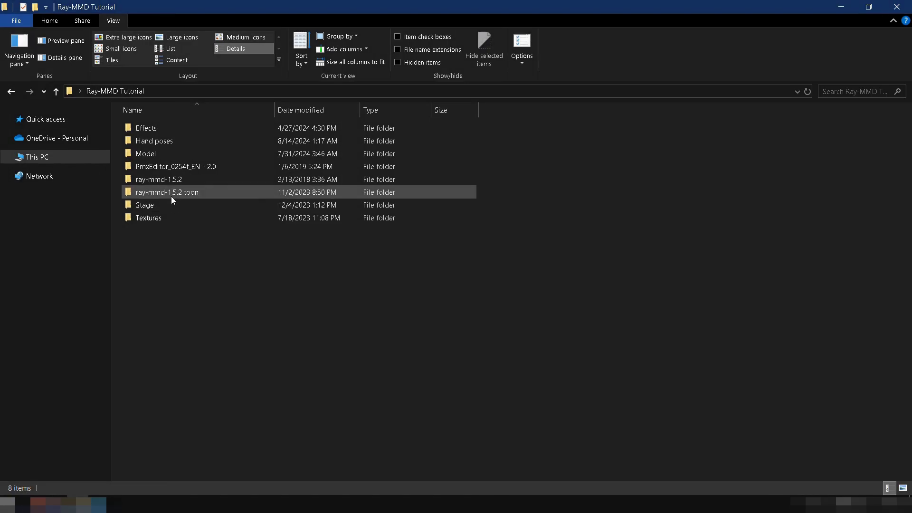
Create a new folder named WoodFloor inside ray-mmd-1.5.2\Materials.
{"action": "left_click", "coordinate": [177, 181]}
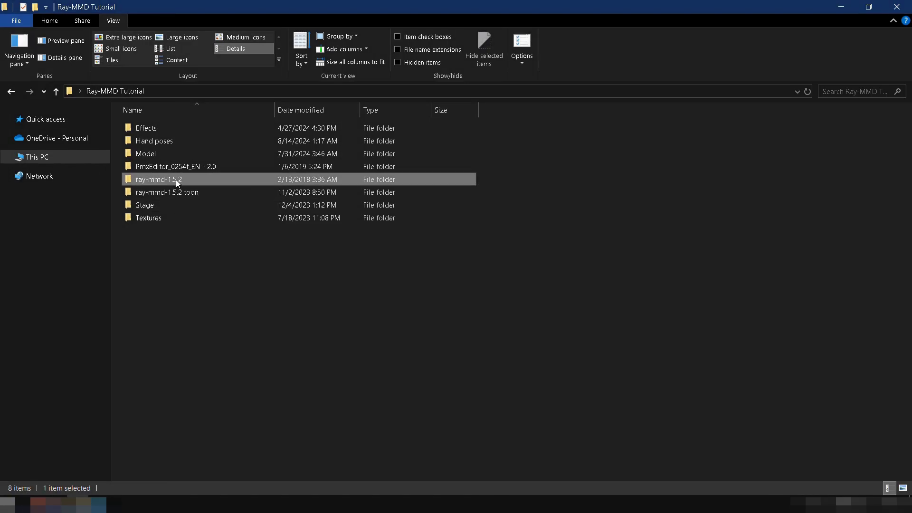
{"action": "double_click", "coordinate": [177, 181]}
{"action": "double_click", "coordinate": [177, 181]}
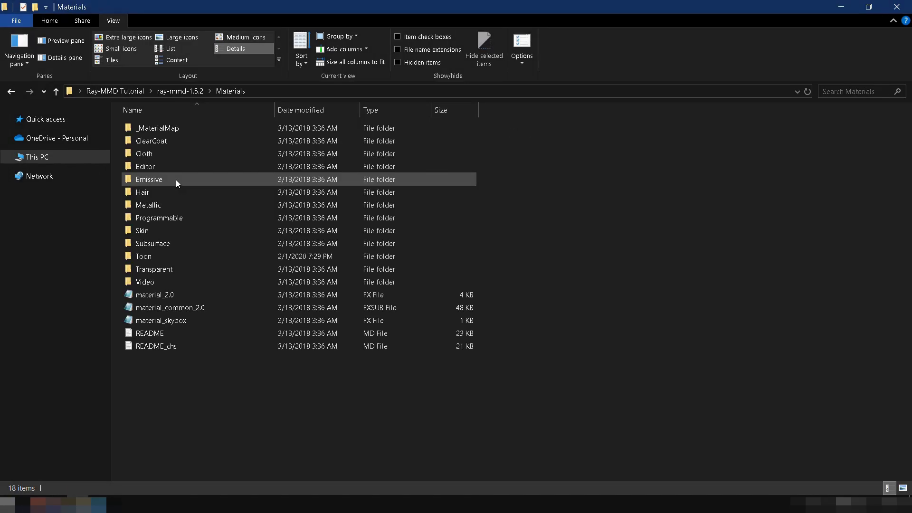
{"action": "right_click", "coordinate": [176, 181]}
{"action": "mouse_move", "coordinate": [366, 378]}
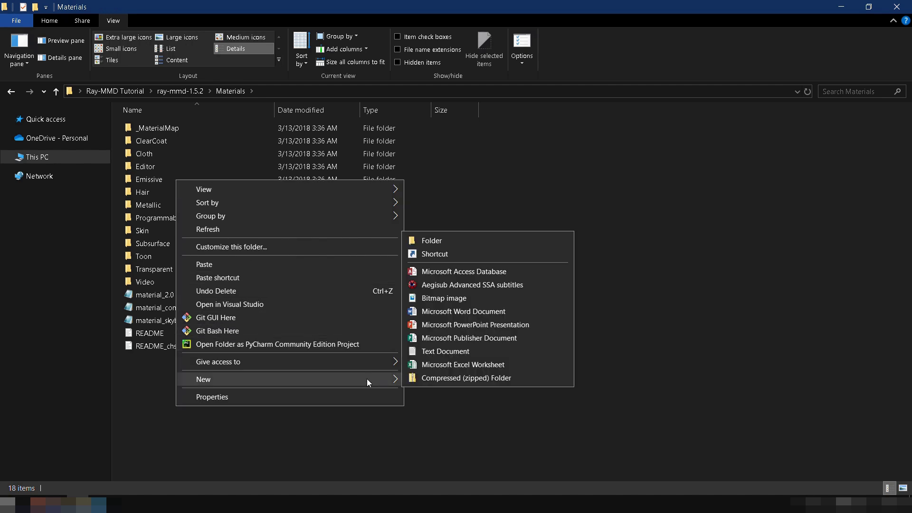
{"action": "left_click", "coordinate": [444, 237]}
{"action": "type", "text": "WoodFloor"}
{"action": "key", "text": "Return"}
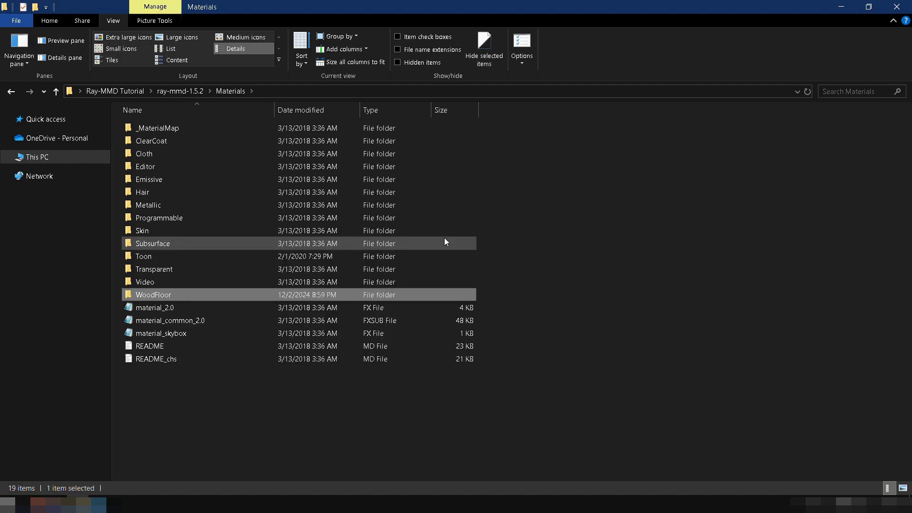
Paste the WoodFloor043_2K-PNG zip into WoodFloor and extract its textures there.
{"action": "double_click", "coordinate": [289, 298]}
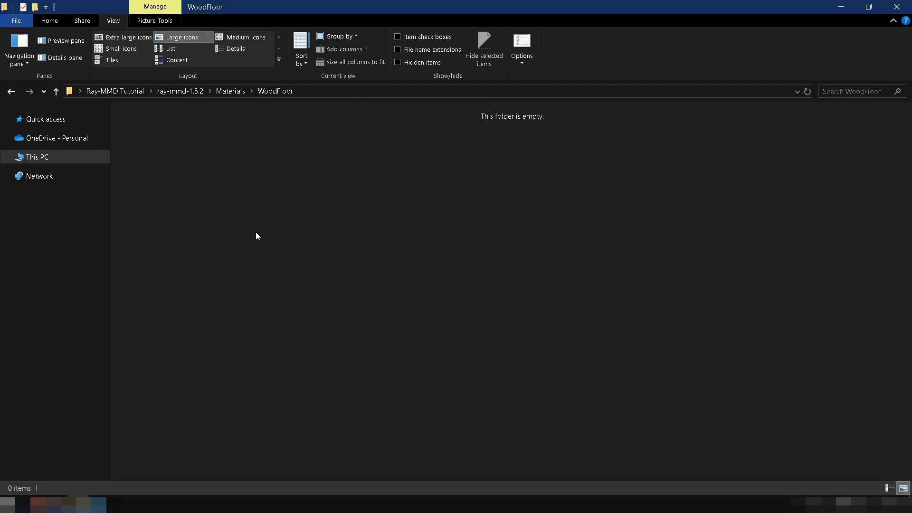
{"action": "key", "text": "ctrl+v"}
{"action": "right_click", "coordinate": [158, 161]}
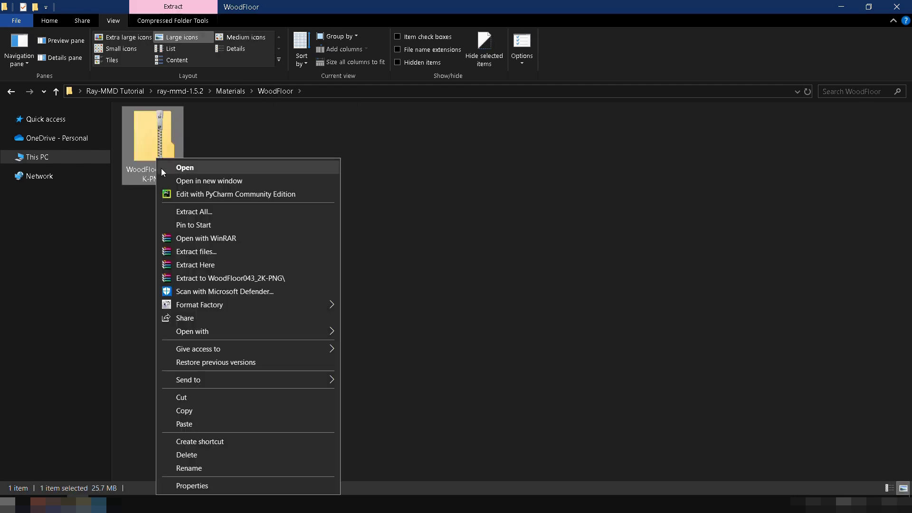
{"action": "left_click", "coordinate": [207, 263]}
{"action": "left_click", "coordinate": [206, 267]}
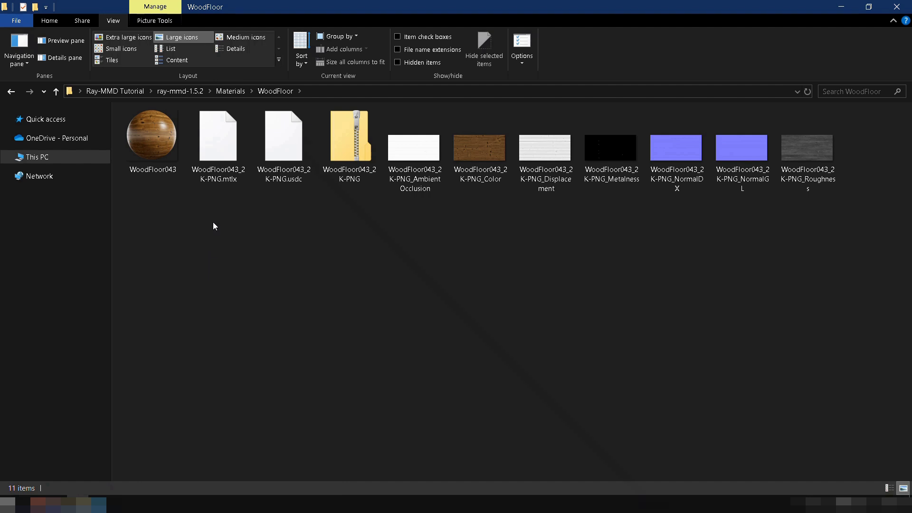
Copy material_2.0 and material_common_2.0 into WoodFloor and open material_2.0 in Notepad.
{"action": "left_click", "coordinate": [232, 91]}
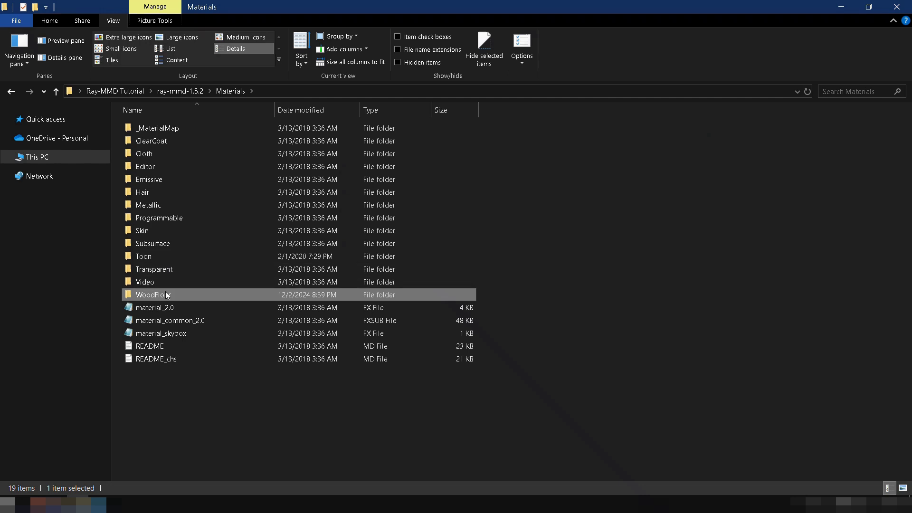
{"action": "left_click", "coordinate": [160, 309]}
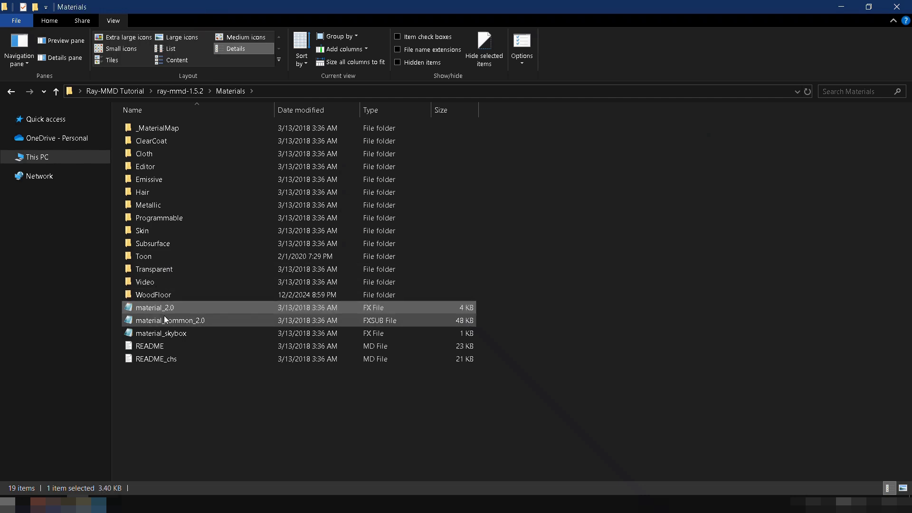
{"action": "left_click", "coordinate": [164, 316], "text": "ctrl"}
{"action": "right_click", "coordinate": [164, 317]}
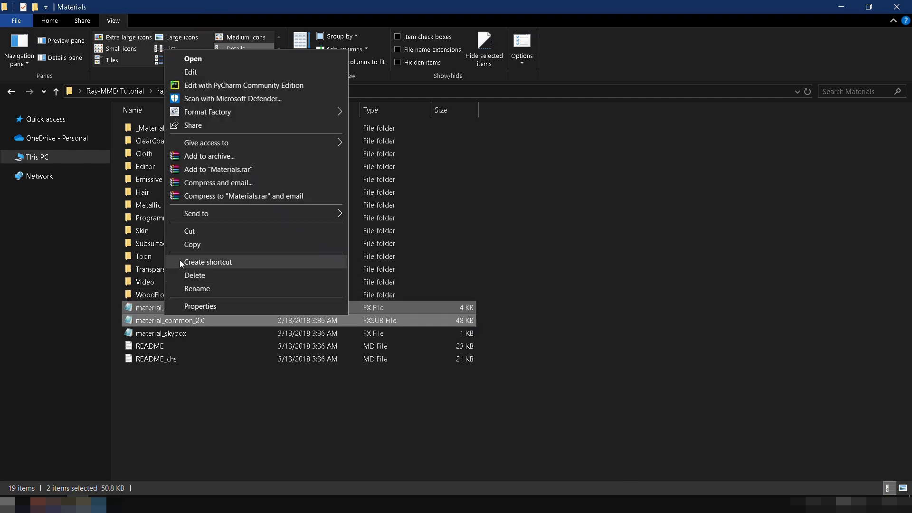
{"action": "left_click", "coordinate": [186, 242]}
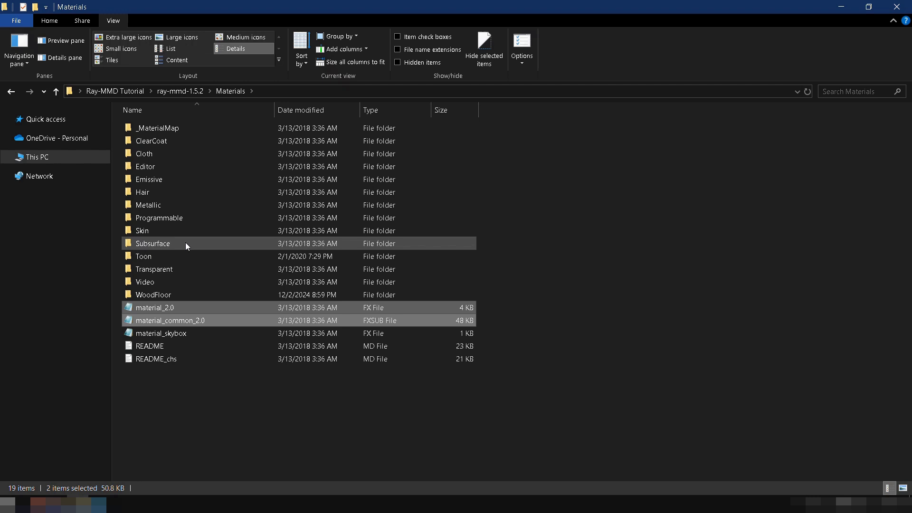
{"action": "double_click", "coordinate": [164, 294]}
{"action": "right_click", "coordinate": [187, 270]}
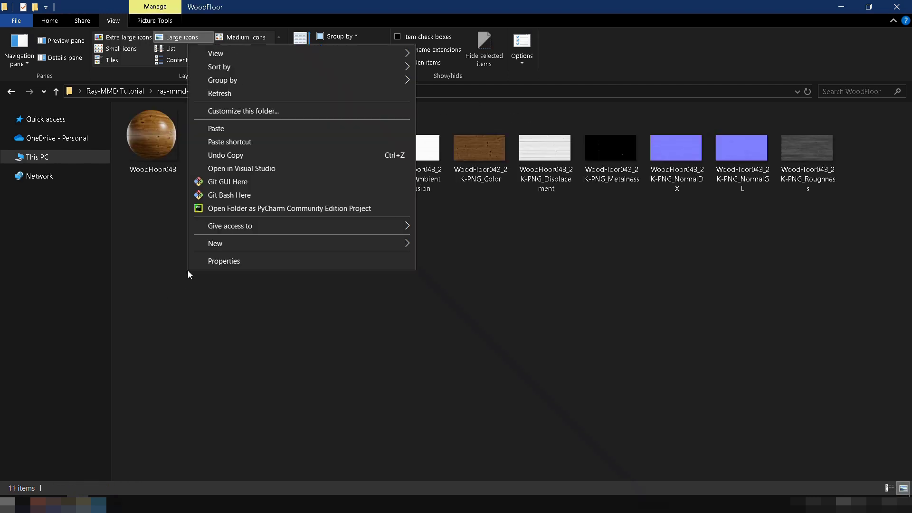
{"action": "left_click", "coordinate": [214, 126]}
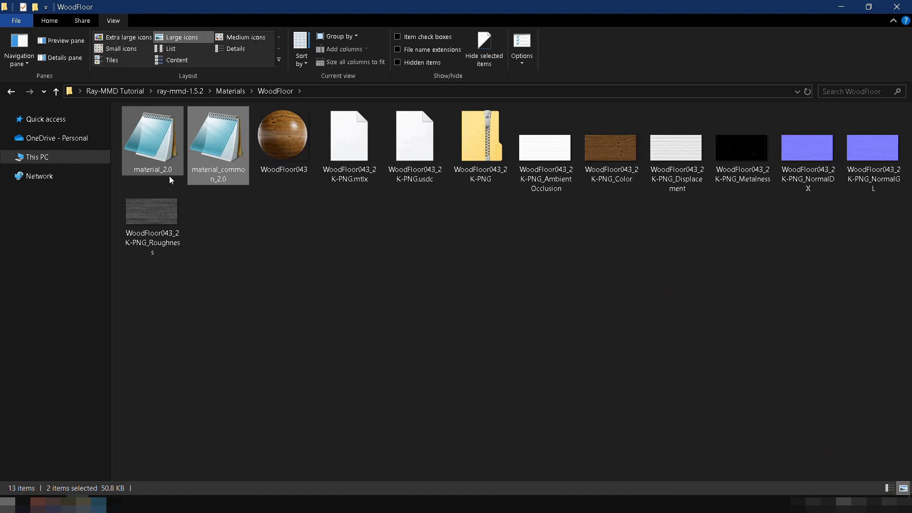
{"action": "double_click", "coordinate": [166, 152]}
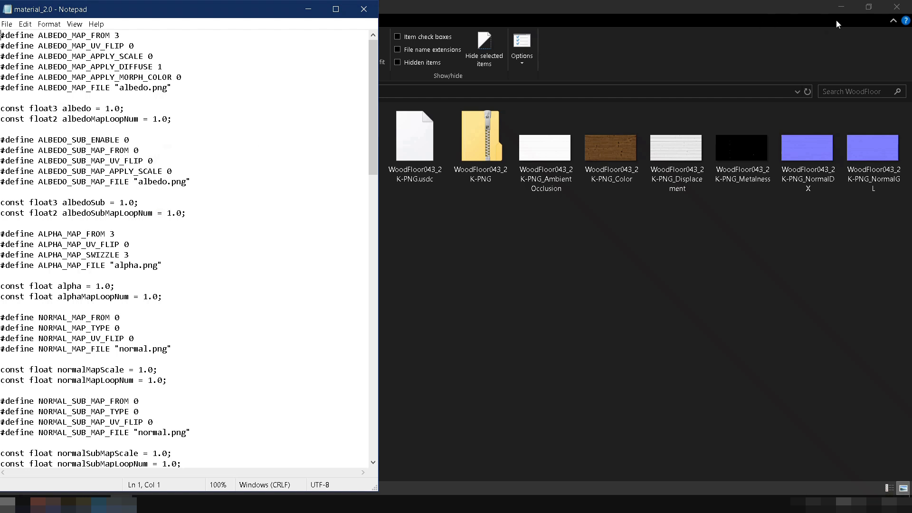
Replace albedo in the albedo map line with the WoodFloor043_2K-PNG_Color.png file name.
{"action": "left_click", "coordinate": [869, 8]}
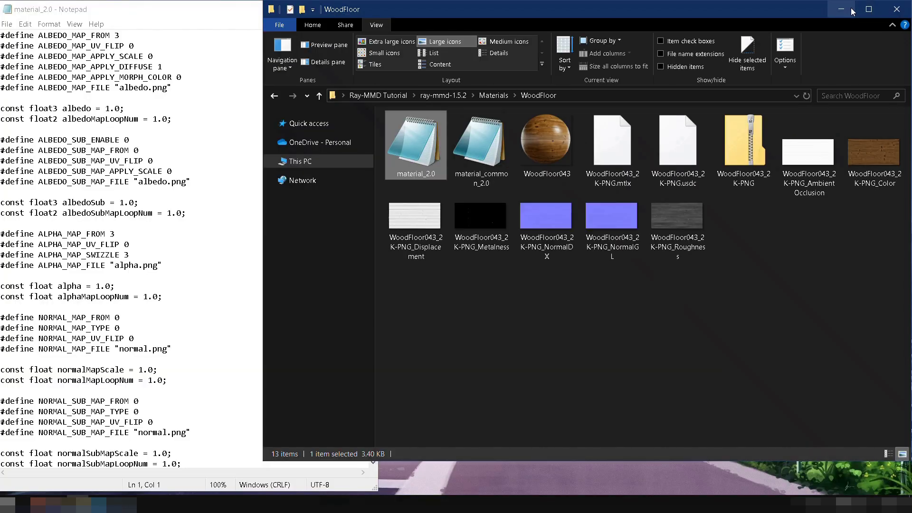
{"action": "left_click", "coordinate": [863, 187]}
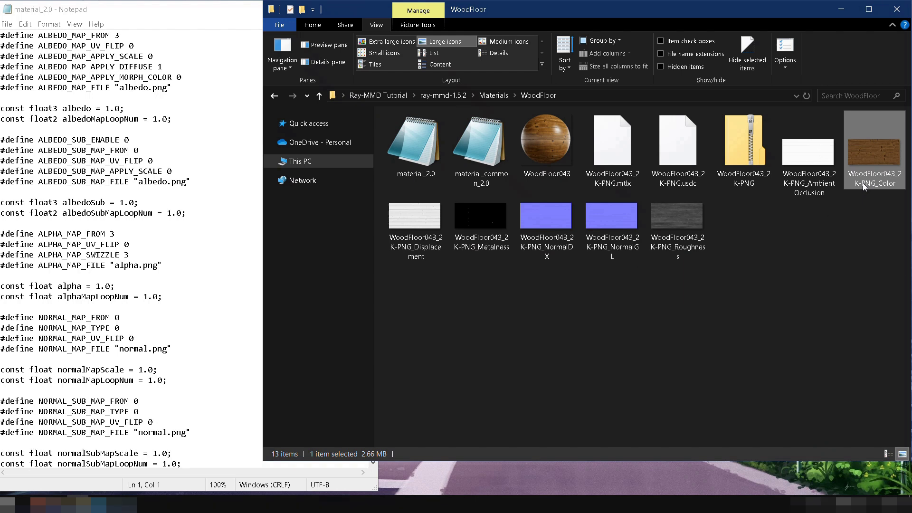
{"action": "left_click", "coordinate": [863, 187]}
{"action": "right_click", "coordinate": [863, 183]}
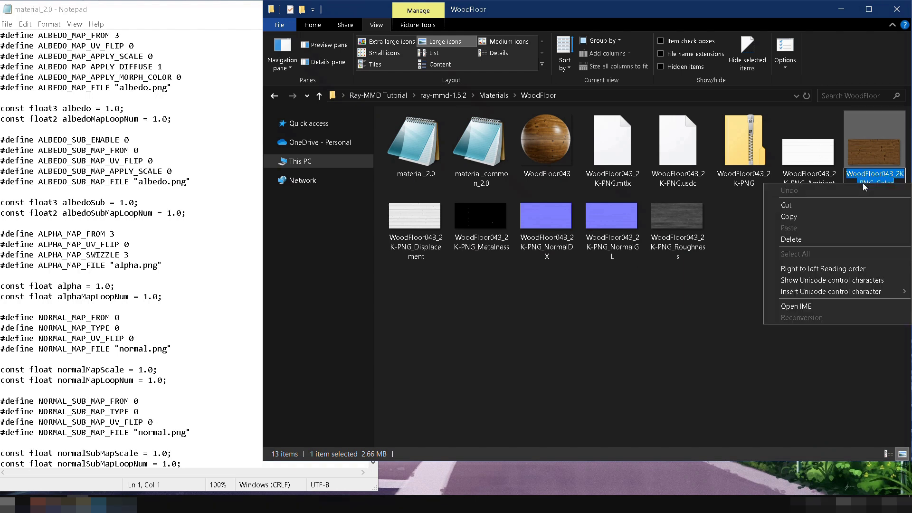
{"action": "left_click", "coordinate": [836, 217]}
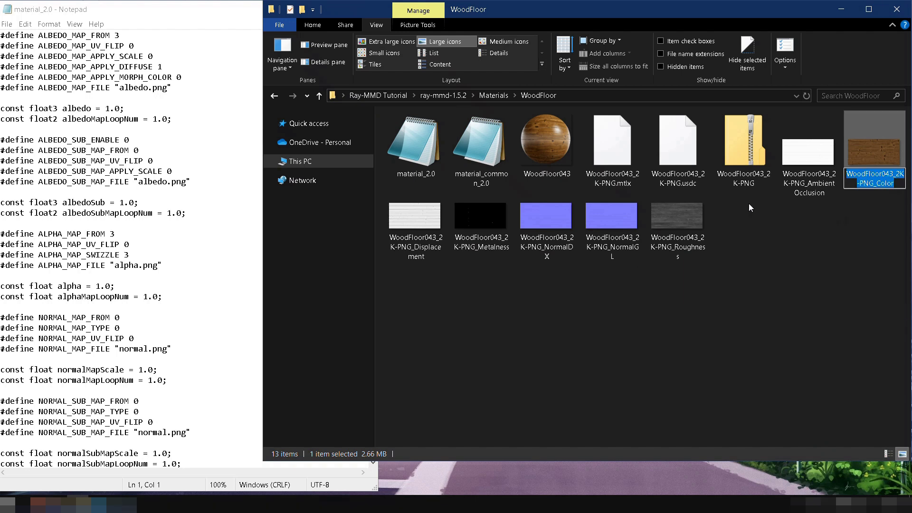
{"action": "left_click", "coordinate": [147, 87]}
{"action": "left_click_drag", "start_coordinate": [149, 87], "coordinate": [119, 89]}
{"action": "right_click", "coordinate": [119, 88]}
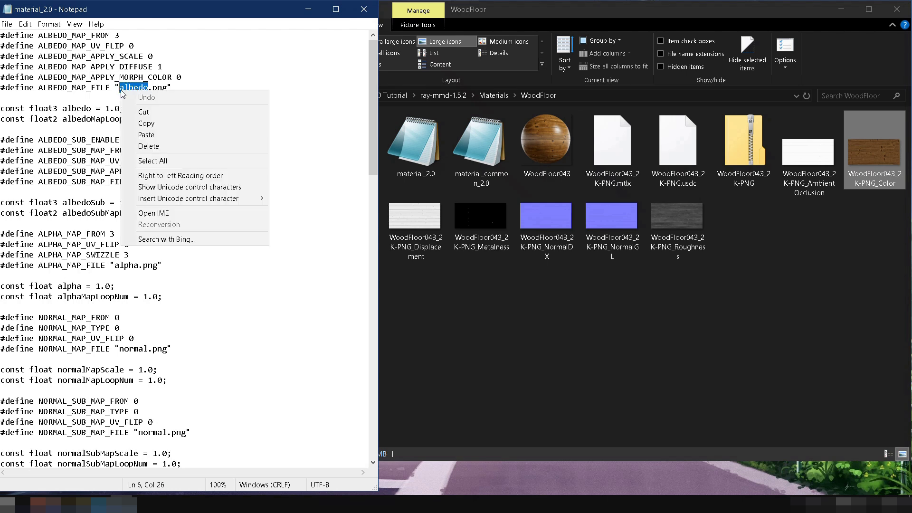
{"action": "left_click", "coordinate": [151, 136]}
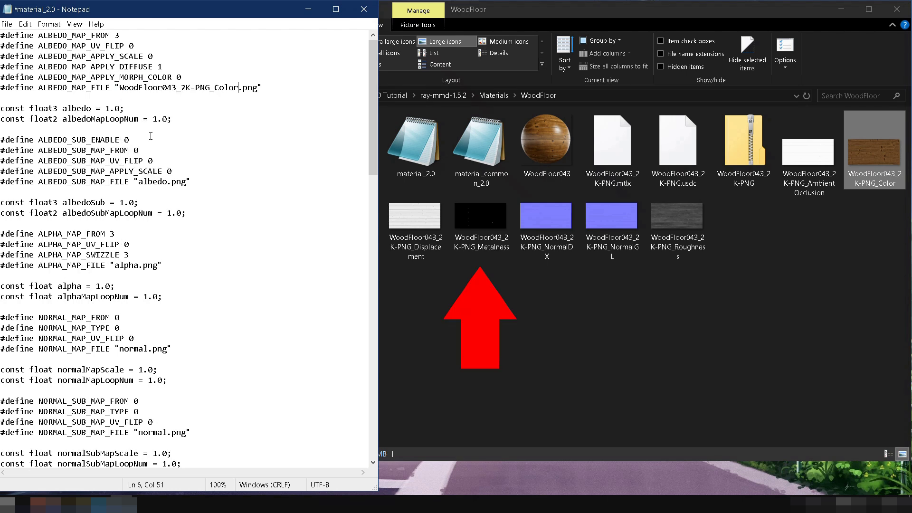
Replace metalness with WoodFloor043_2K-PNG_Metalness.png, then close Notepad without saving.
{"action": "left_click", "coordinate": [481, 242]}
{"action": "left_click", "coordinate": [483, 243]}
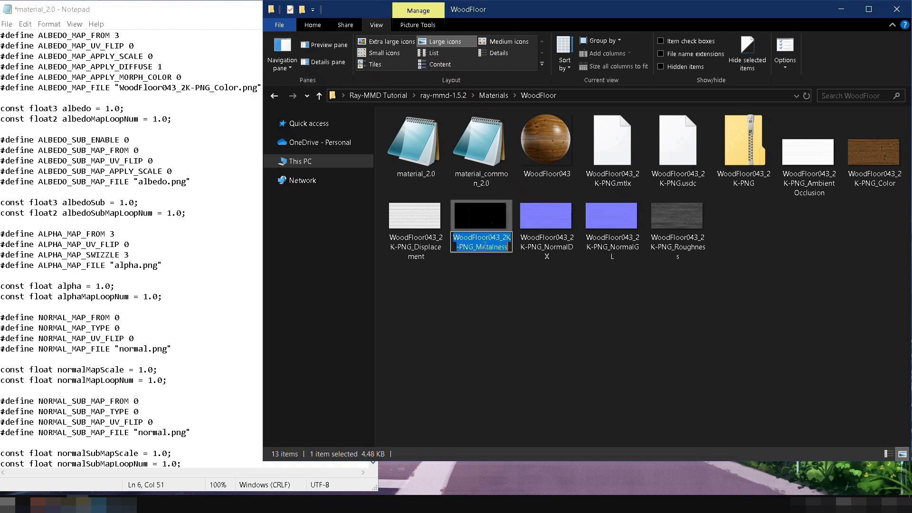
{"action": "right_click", "coordinate": [484, 246]}
{"action": "left_click", "coordinate": [497, 277]}
{"action": "left_click", "coordinate": [185, 181]}
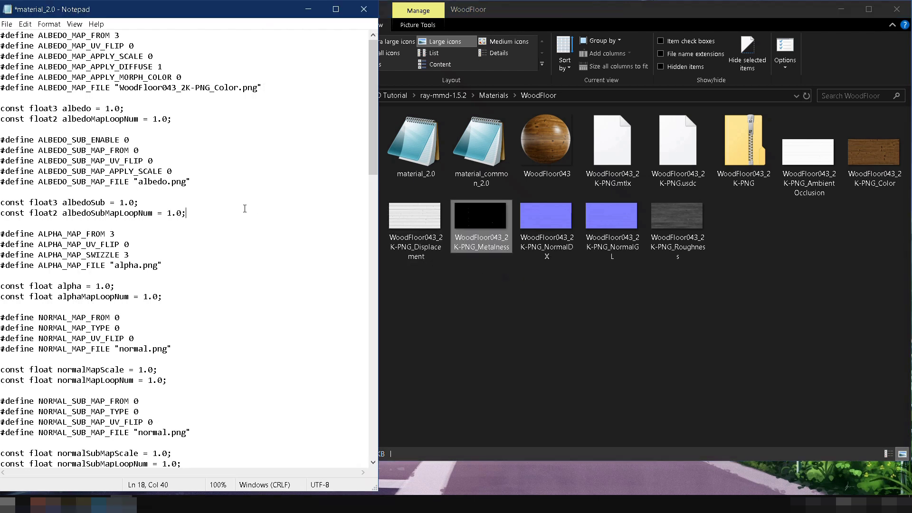
{"action": "left_click_drag", "start_coordinate": [373, 174], "coordinate": [373, 235]}
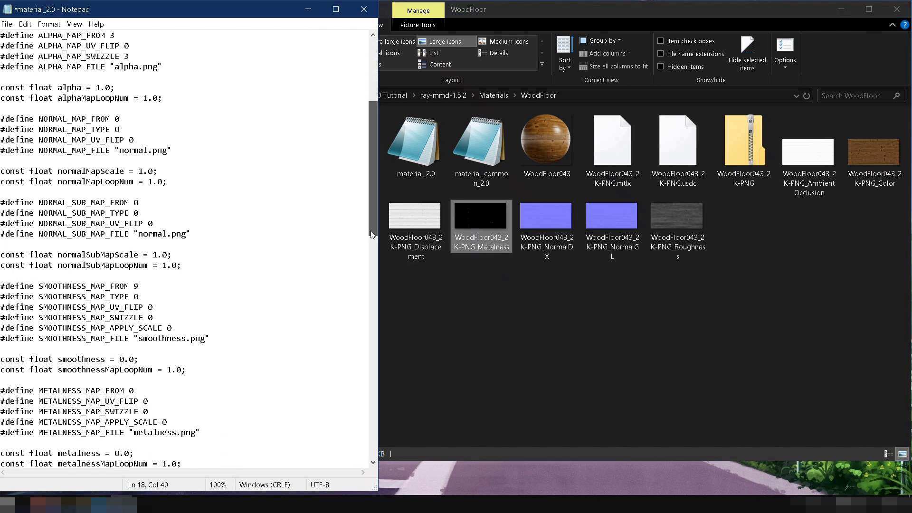
{"action": "double_click", "coordinate": [176, 433]}
{"action": "right_click", "coordinate": [136, 434]}
{"action": "left_click", "coordinate": [181, 320]}
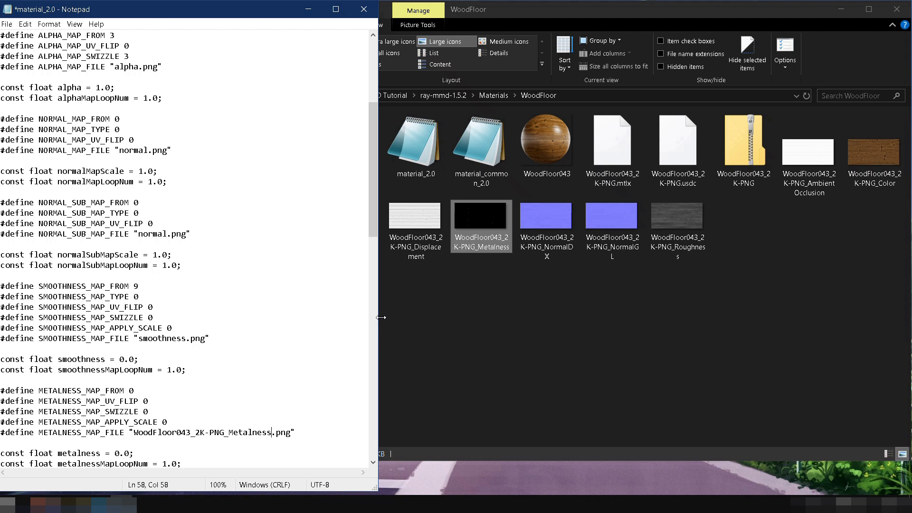
{"action": "left_click", "coordinate": [363, 9]}
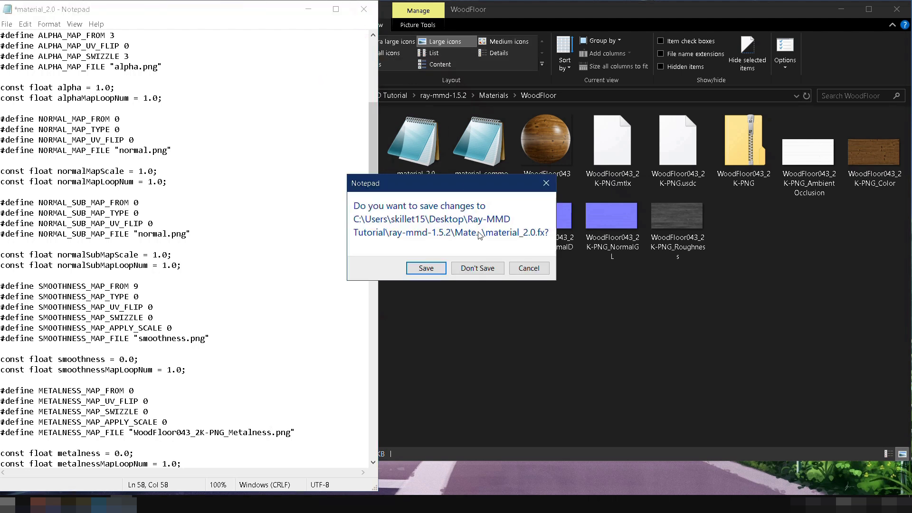
{"action": "left_click", "coordinate": [483, 268]}
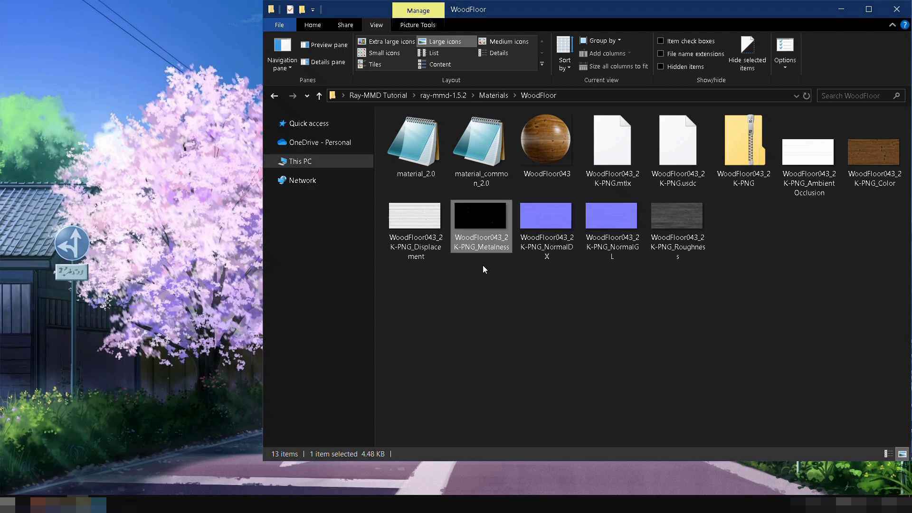
Rename the Color texture to albedo and the Metalness texture to metalness.
{"action": "left_click", "coordinate": [870, 9]}
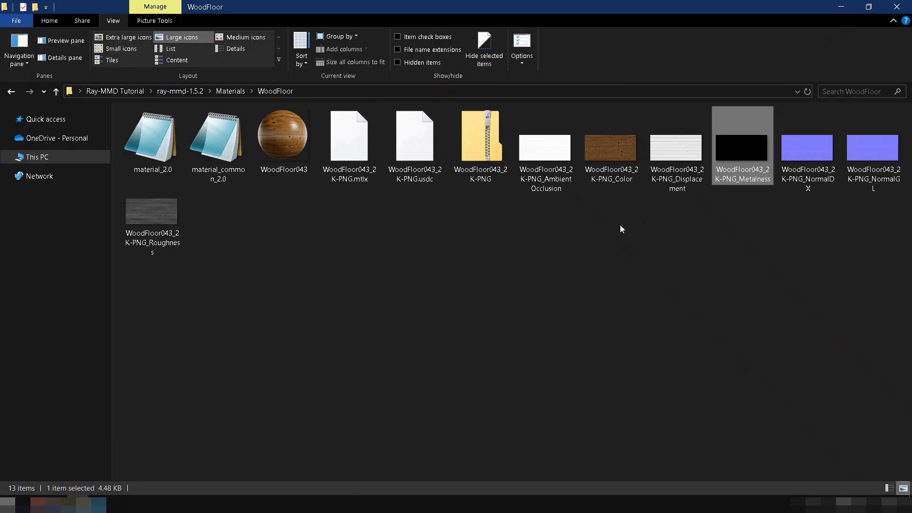
{"action": "left_click", "coordinate": [618, 175]}
{"action": "left_click", "coordinate": [622, 175]}
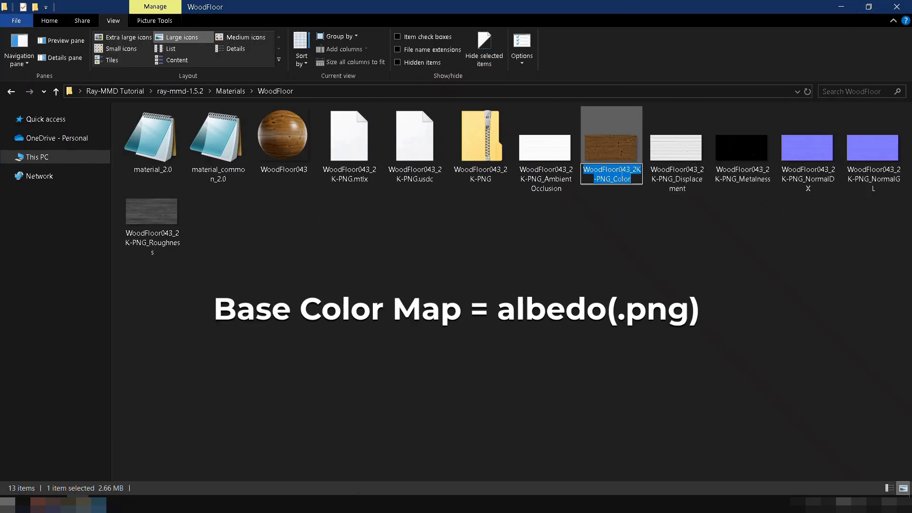
{"action": "type", "text": "albedo"}
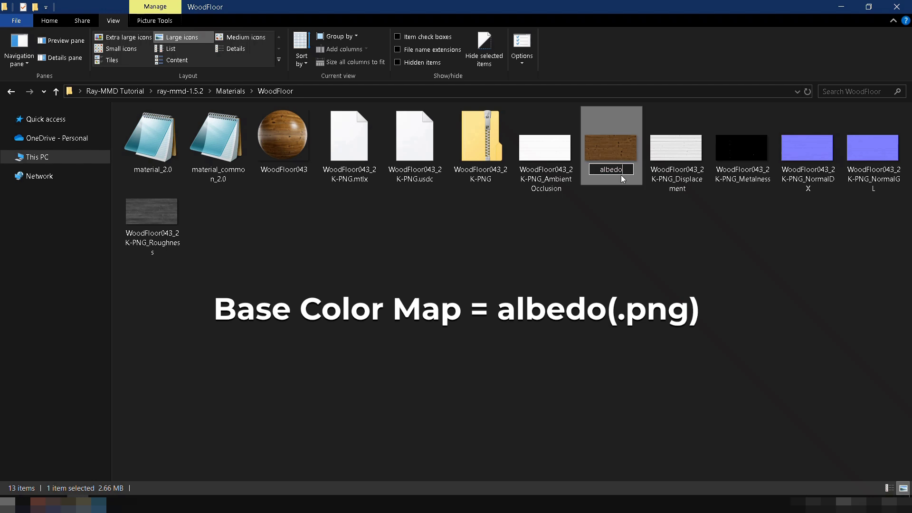
{"action": "key", "text": "Return"}
{"action": "left_click", "coordinate": [748, 178]}
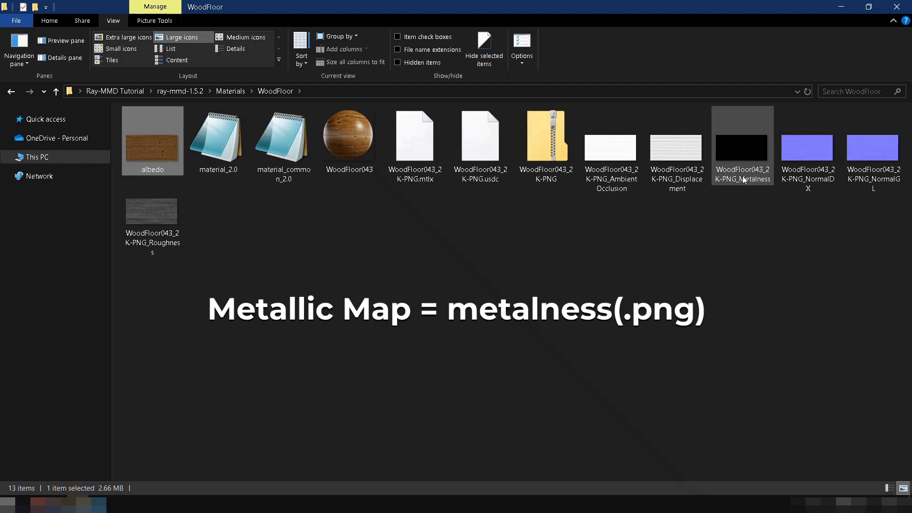
{"action": "left_click", "coordinate": [748, 178]}
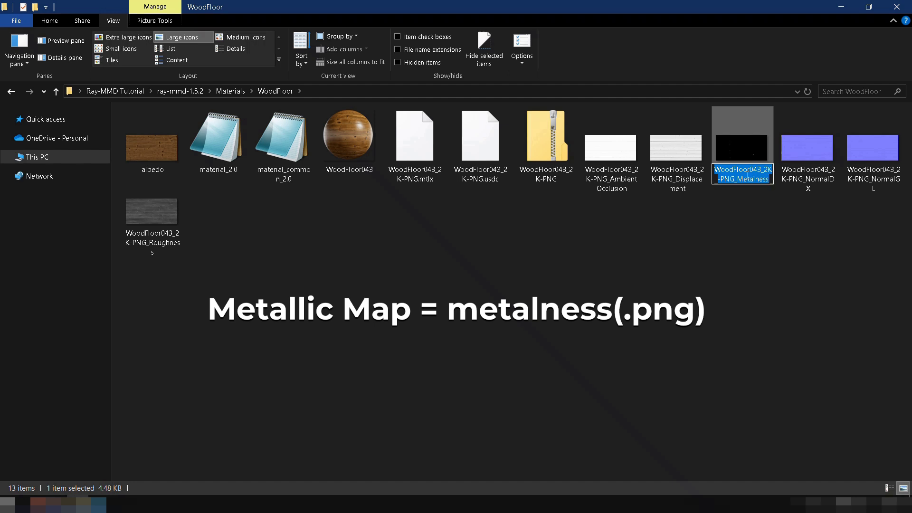
{"action": "type", "text": "metal"}
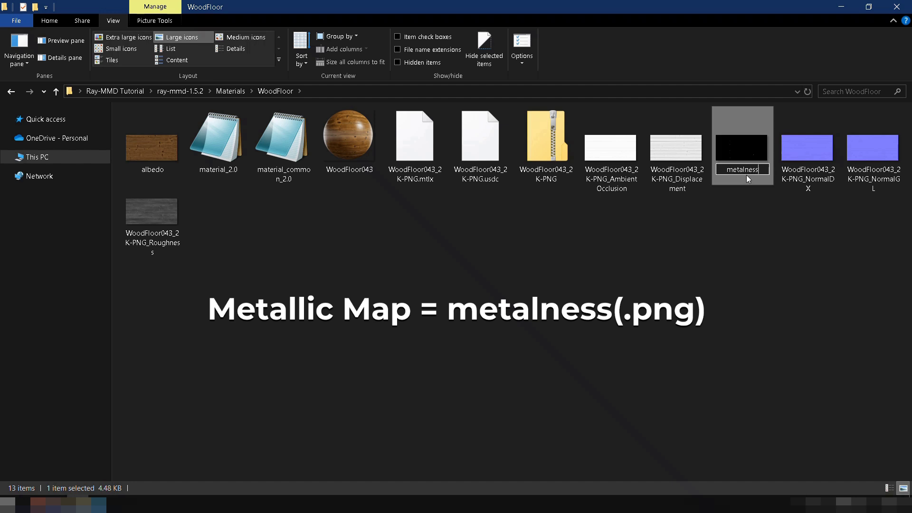
{"action": "key", "text": "Return"}
Rename the Roughness texture to smoothness and the Ambient Occlusion texture to occlusion.
{"action": "left_click", "coordinate": [175, 246]}
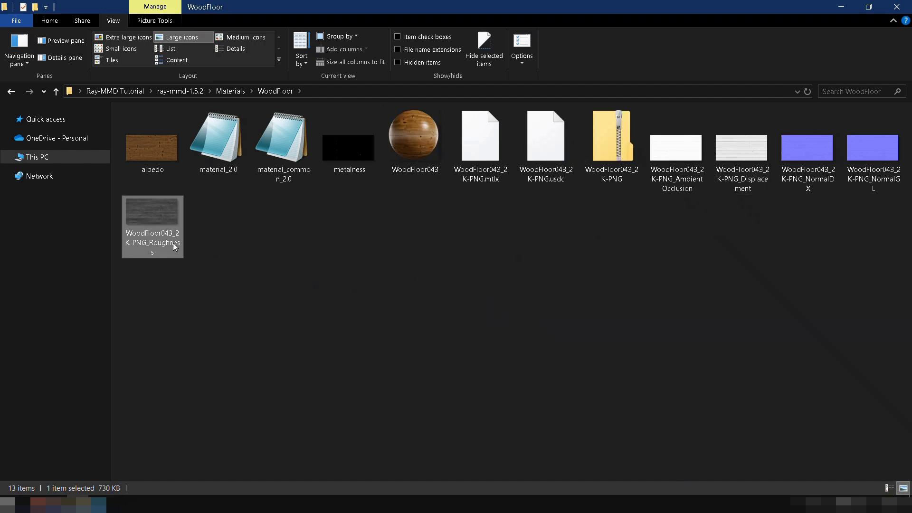
{"action": "left_click", "coordinate": [167, 243]}
{"action": "type", "text": "s"}
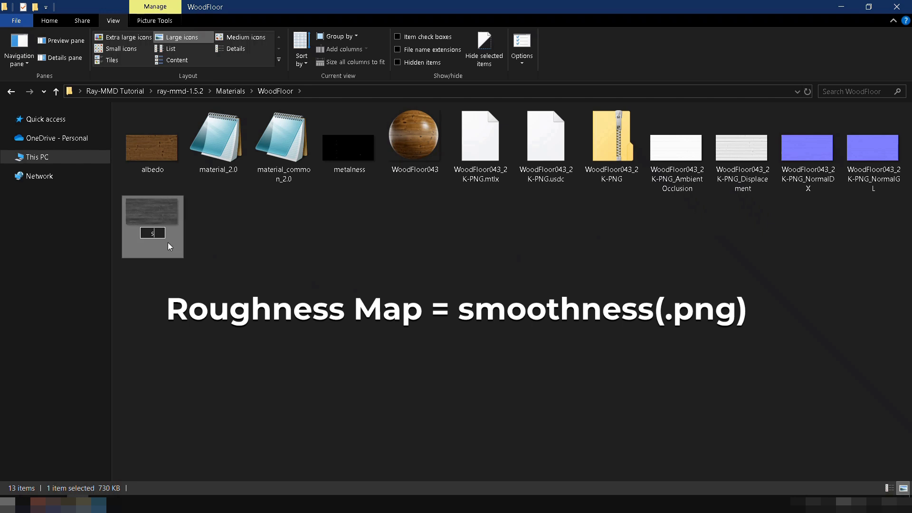
{"action": "type", "text": "moothness"}
{"action": "key", "text": "Return"}
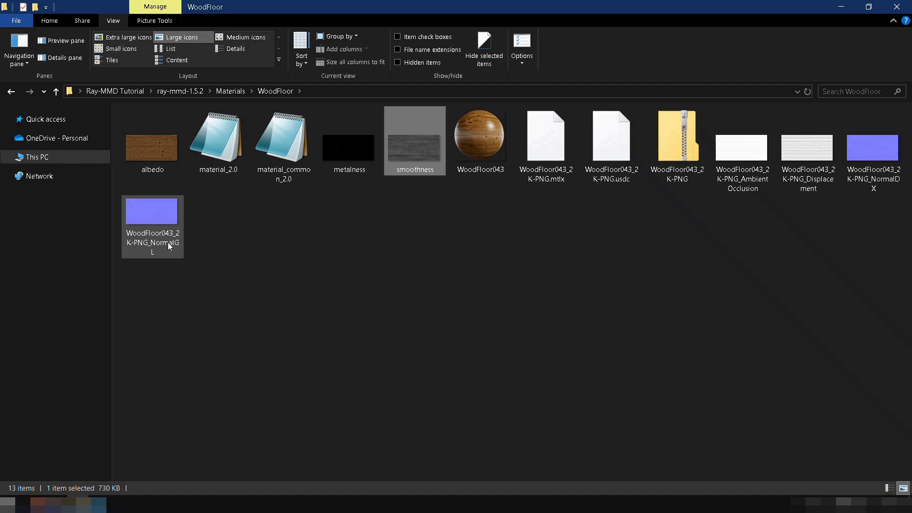
{"action": "left_click", "coordinate": [751, 181]}
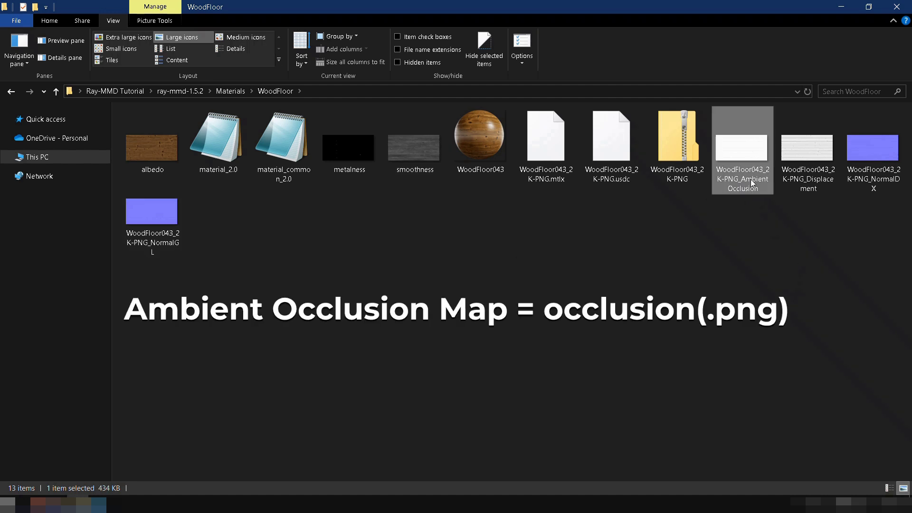
{"action": "left_click", "coordinate": [750, 179]}
{"action": "type", "text": "occlus"}
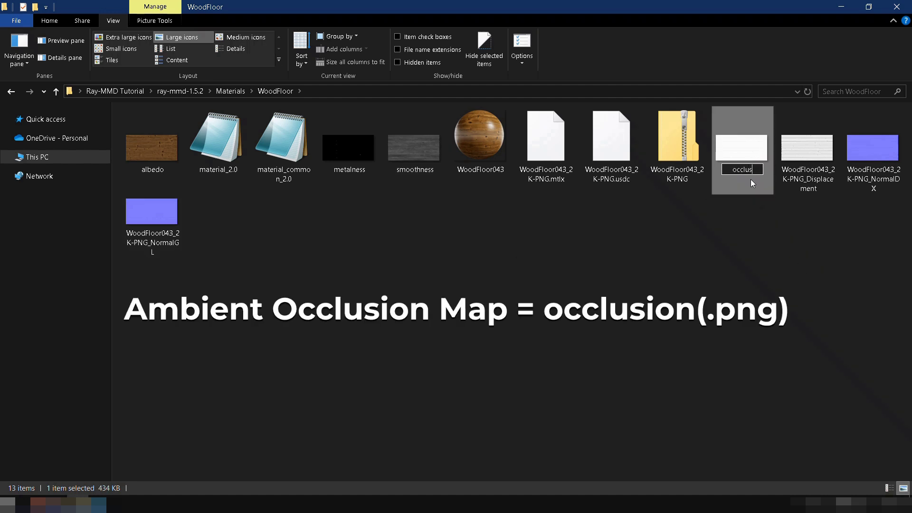
{"action": "type", "text": "ion"}
{"action": "key", "text": "Return"}
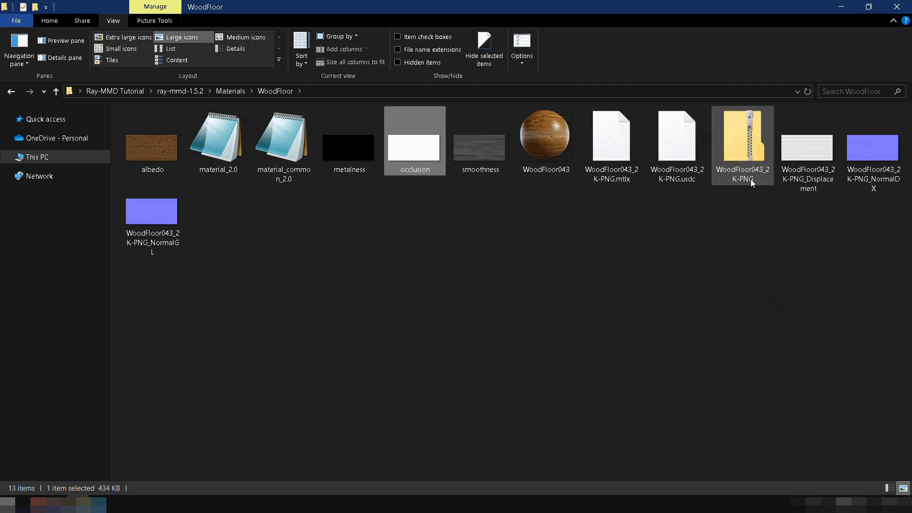
Rename the Displacement texture to height and the NormalGL map to normal.
{"action": "left_click", "coordinate": [806, 179]}
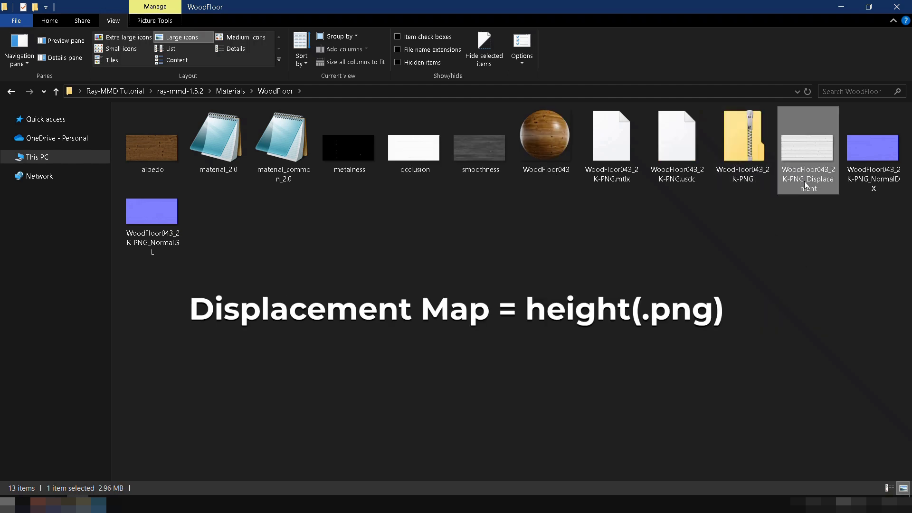
{"action": "left_click", "coordinate": [807, 180]}
{"action": "type", "text": "height"}
{"action": "key", "text": "Return"}
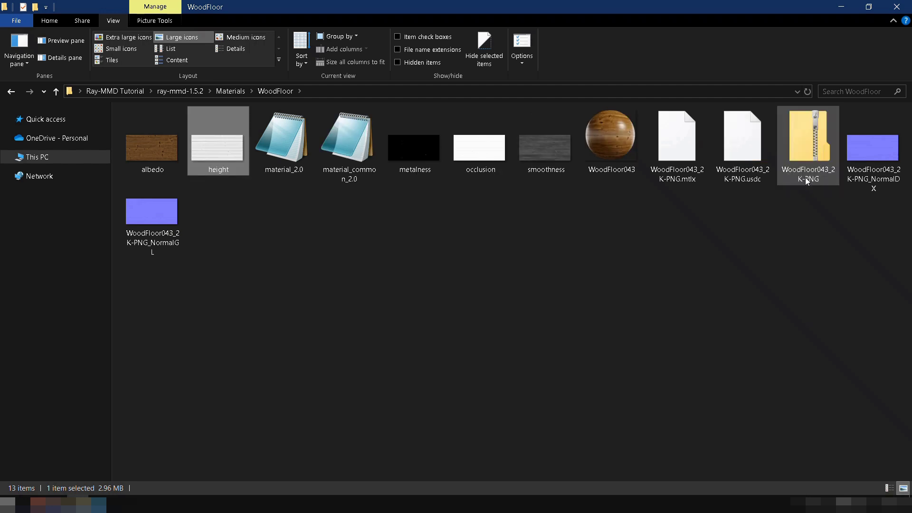
{"action": "left_click", "coordinate": [807, 235]}
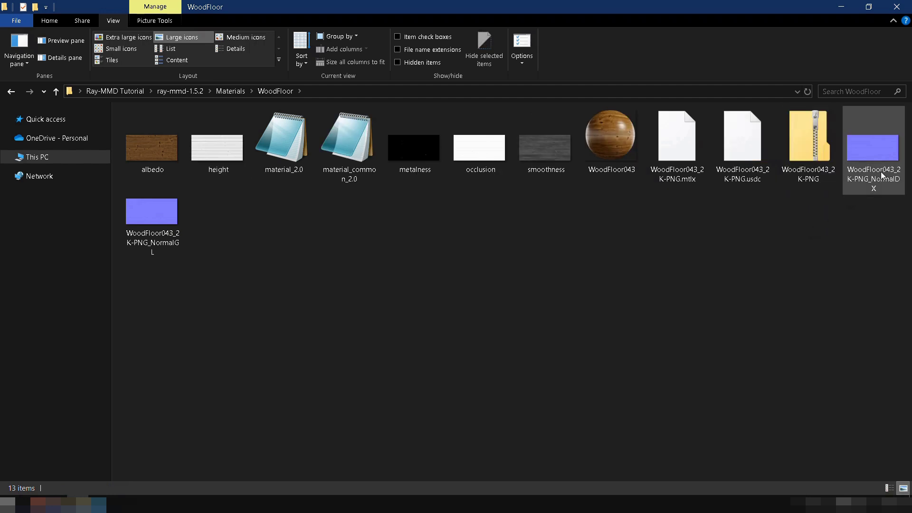
{"action": "left_click", "coordinate": [879, 176]}
{"action": "left_click", "coordinate": [165, 251]}
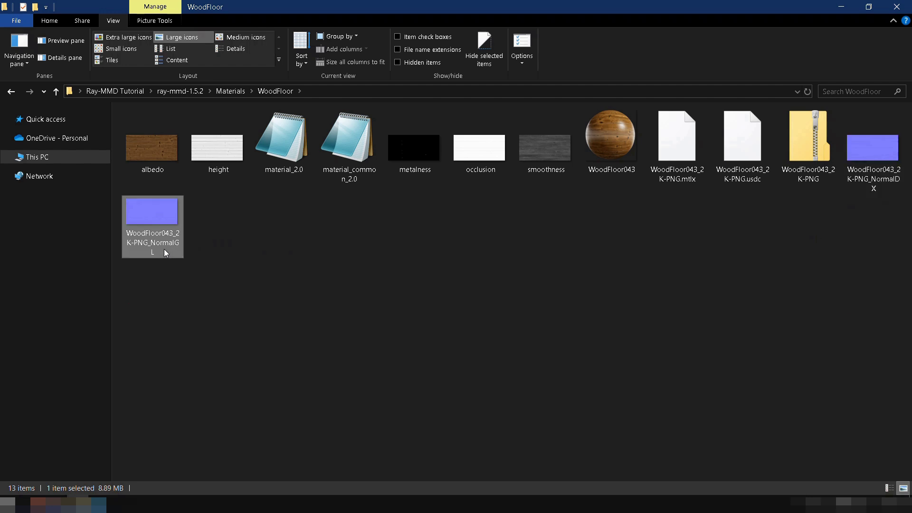
{"action": "left_click", "coordinate": [167, 244]}
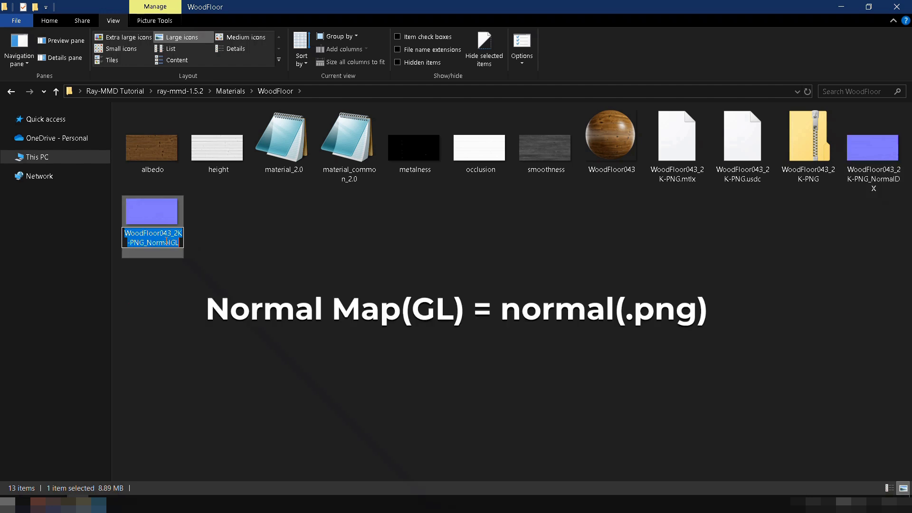
{"action": "type", "text": "normal"}
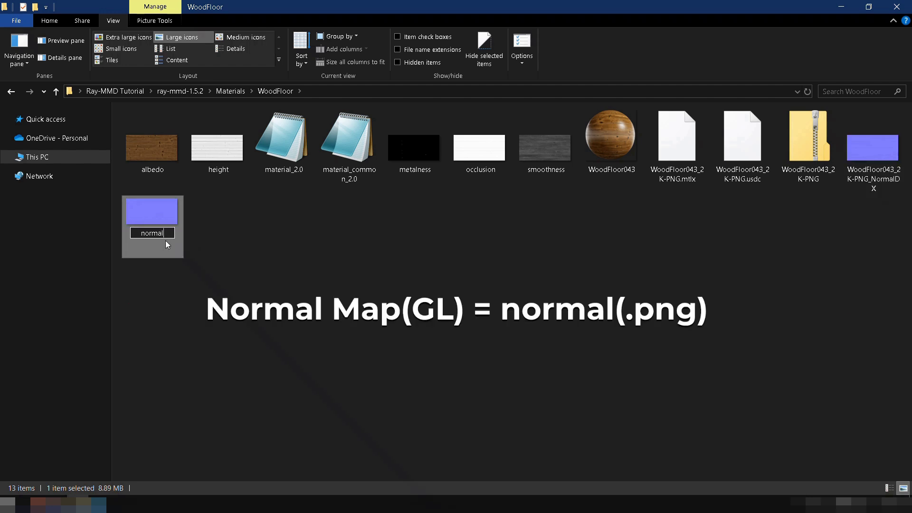
{"action": "key", "text": "Return"}
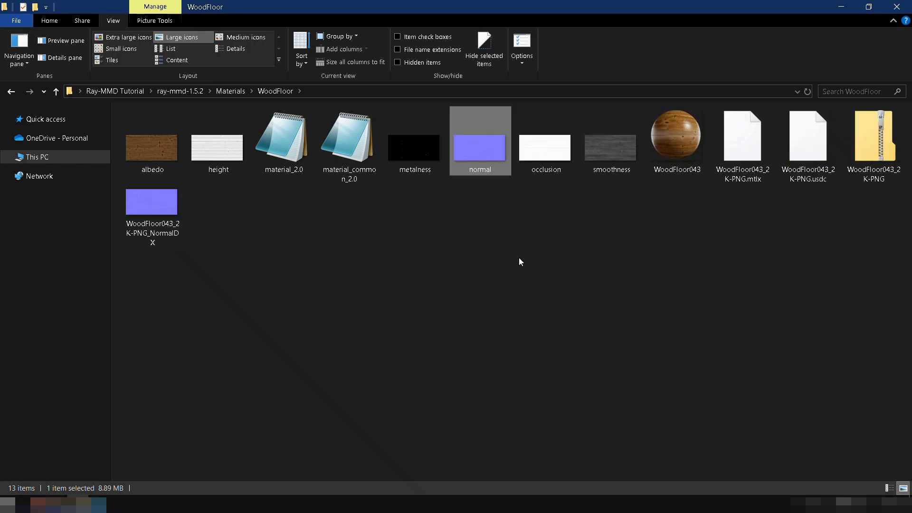
Delete the leftover NormalDX, zip, usdc, mtlx and WoodFloor043 preview files from WoodFloor.
{"action": "left_click", "coordinate": [418, 260]}
{"action": "left_click", "coordinate": [152, 214]}
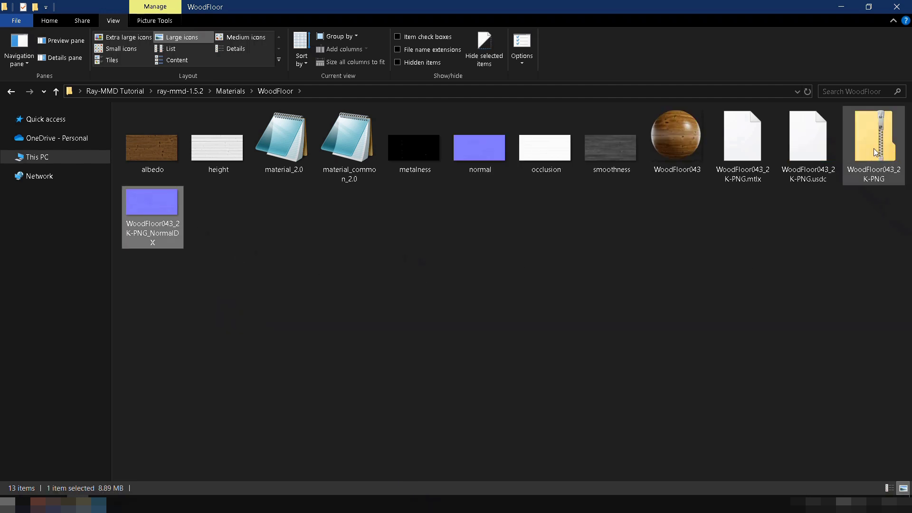
{"action": "left_click", "coordinate": [875, 138], "text": "ctrl"}
{"action": "left_click", "coordinate": [808, 138], "text": "ctrl"}
{"action": "left_click", "coordinate": [743, 138], "text": "ctrl"}
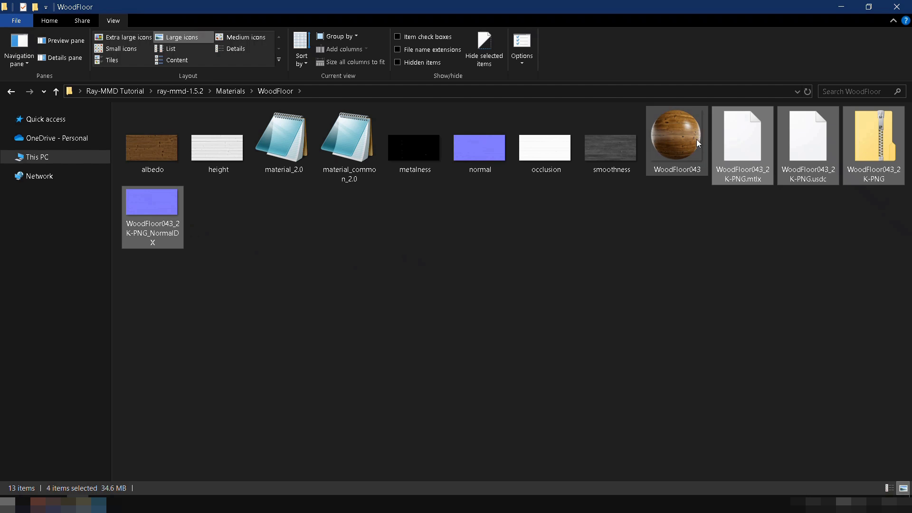
{"action": "left_click", "coordinate": [697, 139], "text": "ctrl"}
{"action": "right_click", "coordinate": [697, 138]}
{"action": "left_click", "coordinate": [724, 455]}
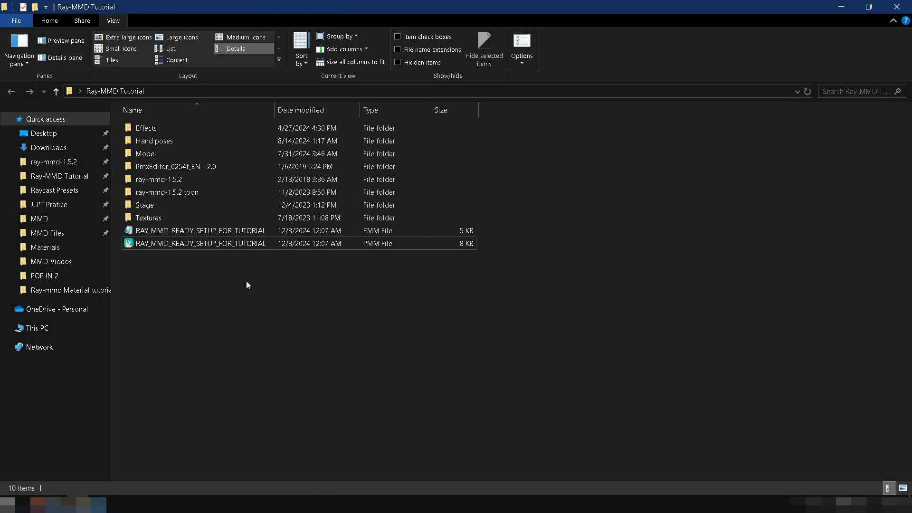
Open the tutorial PMM project and load the Stage > stage19 stage model into the scene.
{"action": "double_click", "coordinate": [244, 247]}
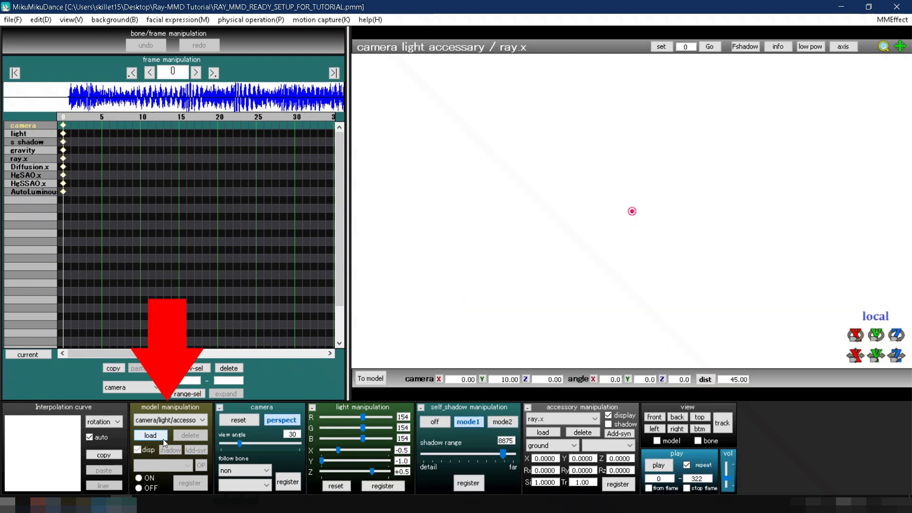
{"action": "left_click", "coordinate": [161, 438]}
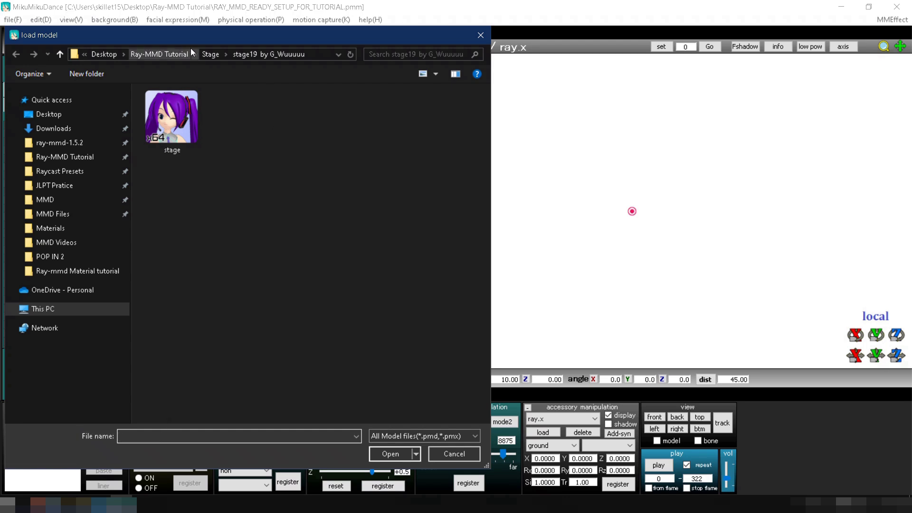
{"action": "left_click", "coordinate": [204, 50]}
{"action": "double_click", "coordinate": [375, 147]}
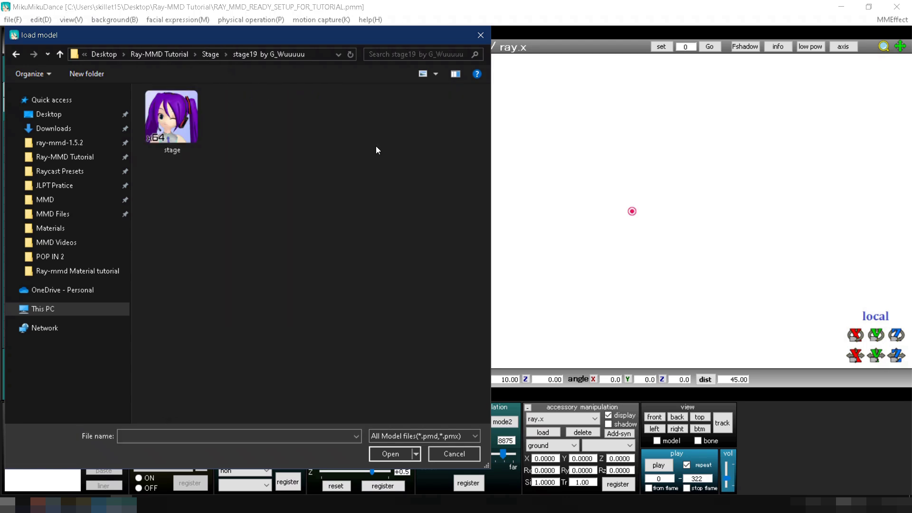
{"action": "double_click", "coordinate": [192, 126]}
{"action": "left_click", "coordinate": [441, 288]}
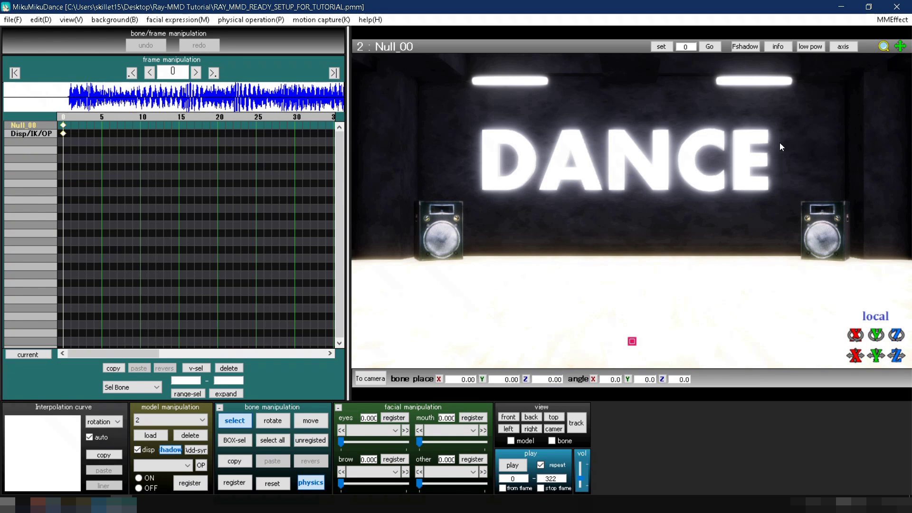
Assign ray-mmd-1.5.2's Main\main.fx effect to stage.pmx in Effect Mapping.
{"action": "left_click", "coordinate": [891, 19]}
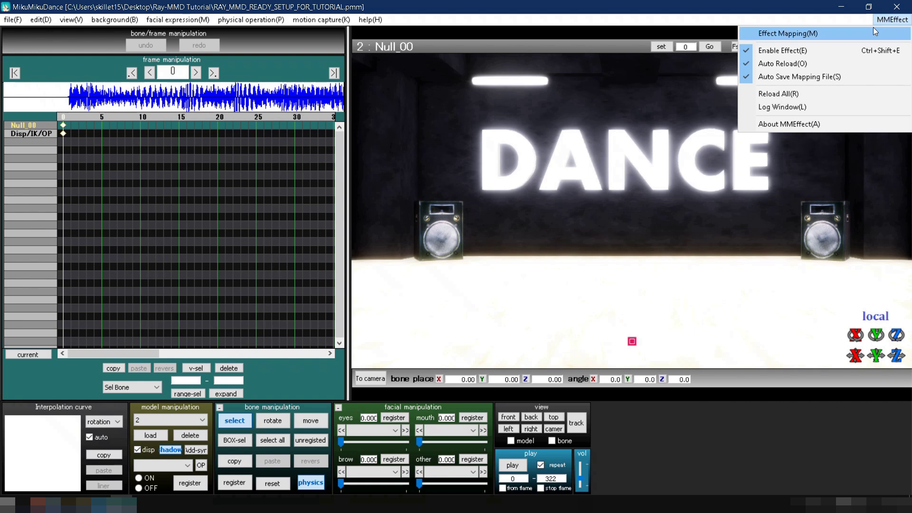
{"action": "left_click", "coordinate": [876, 33]}
{"action": "double_click", "coordinate": [159, 151]}
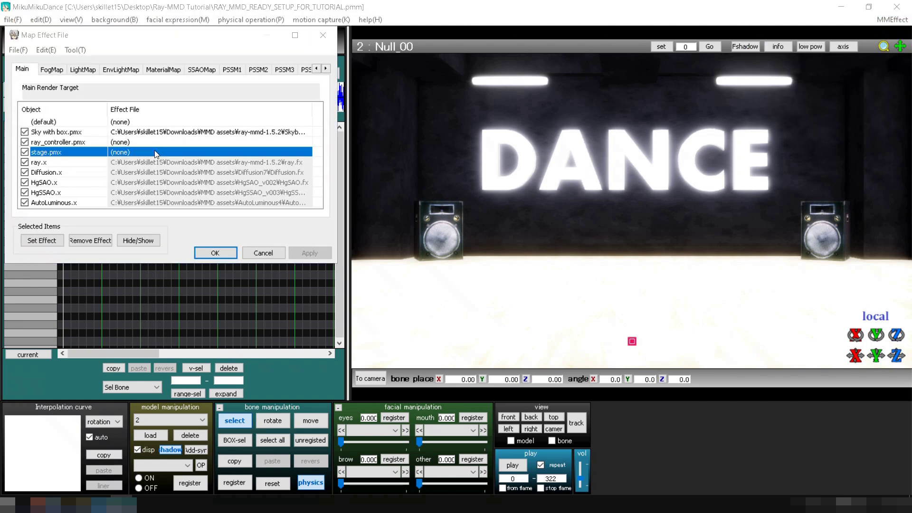
{"action": "left_click", "coordinate": [107, 164]}
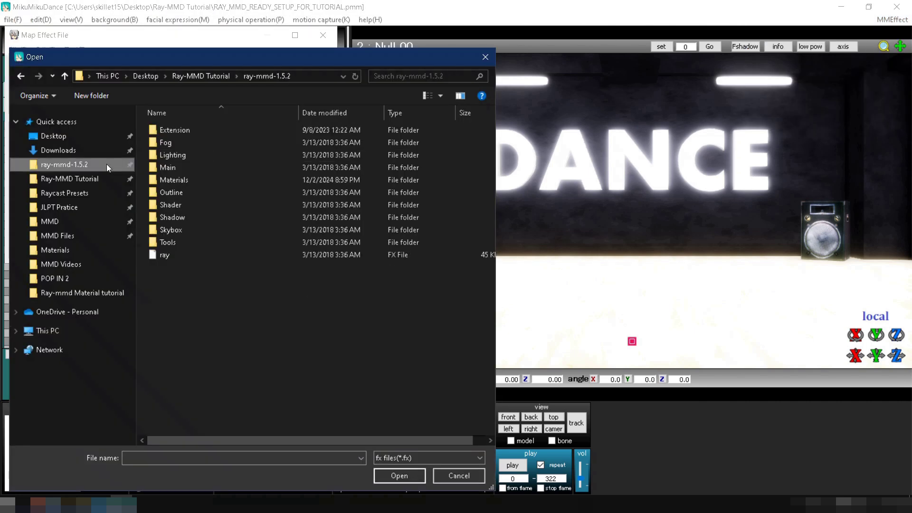
{"action": "double_click", "coordinate": [173, 165]}
{"action": "left_click", "coordinate": [175, 131]}
{"action": "double_click", "coordinate": [175, 133]}
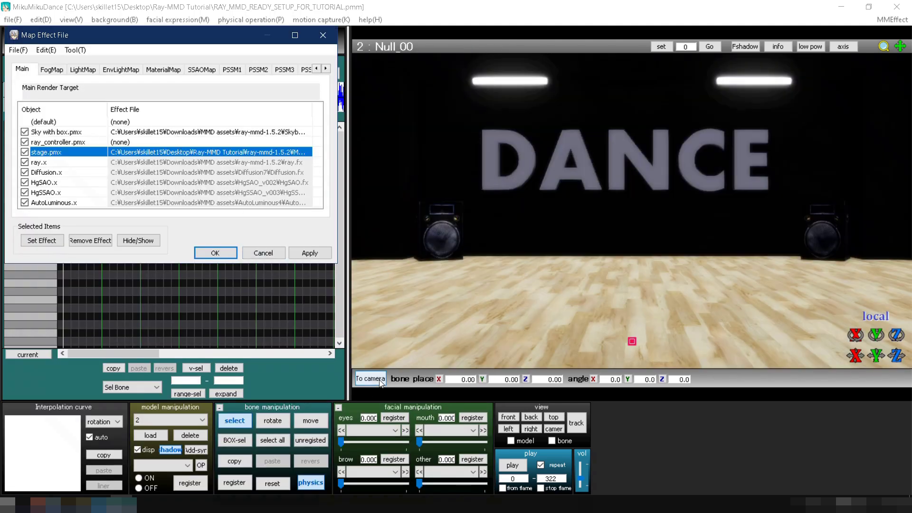
Set the light direction to X 0.7, Y -0.3, Z -1 and register it.
{"action": "left_click", "coordinate": [379, 381]}
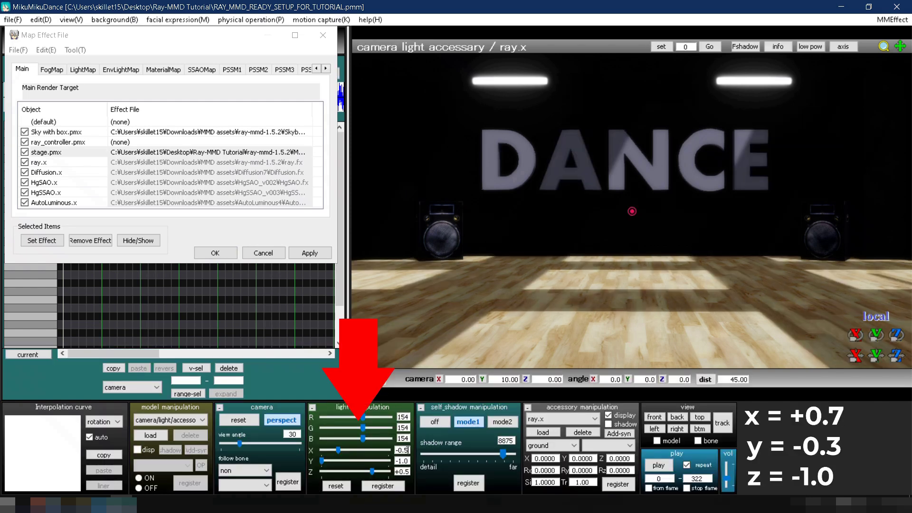
{"action": "double_click", "coordinate": [402, 450]}
{"action": "type", "text": "0.7"}
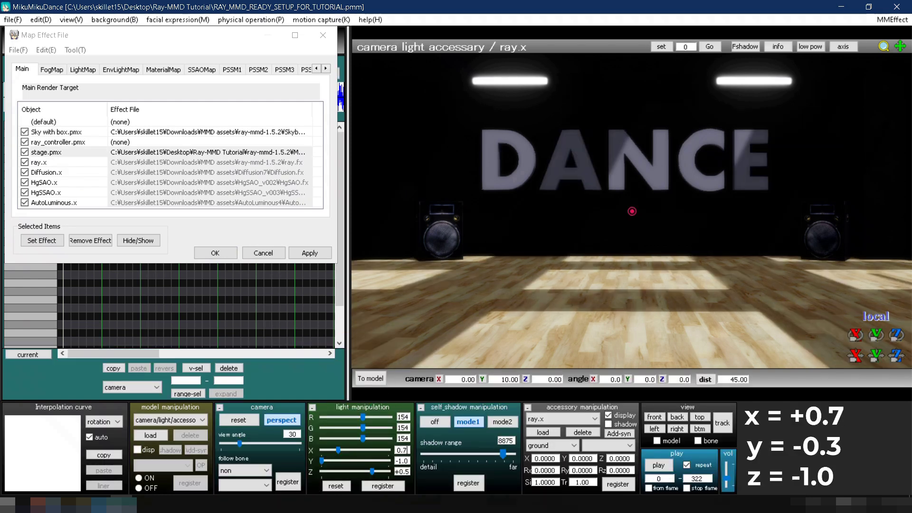
{"action": "key", "text": "Return"}
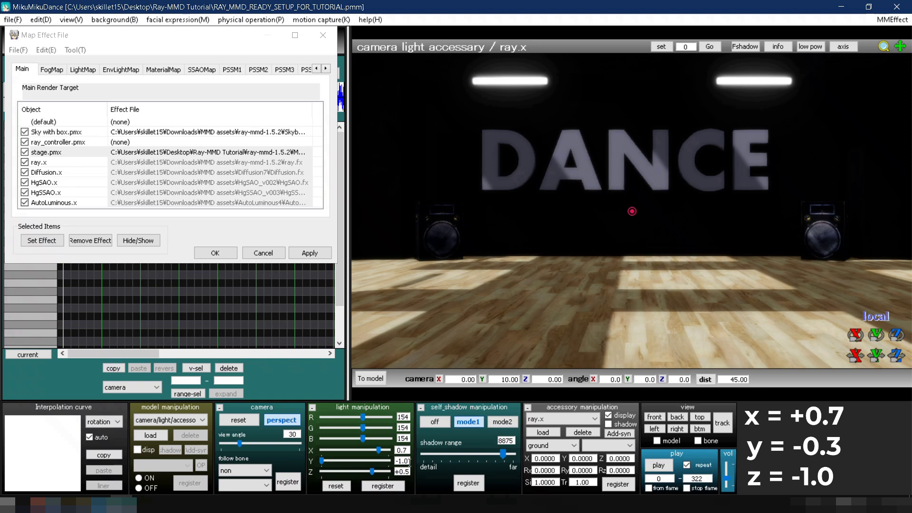
{"action": "double_click", "coordinate": [408, 461]}
{"action": "type", "text": "-0.3"}
{"action": "key", "text": "Return"}
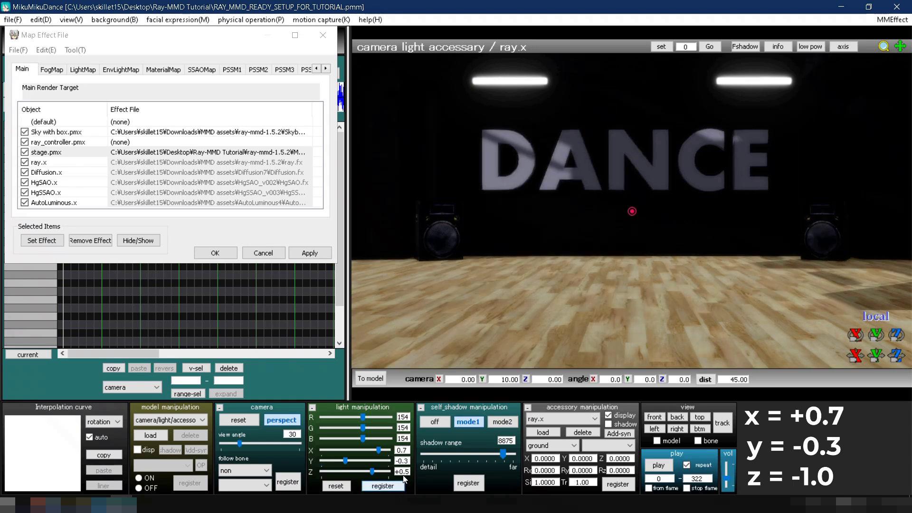
{"action": "double_click", "coordinate": [403, 472]}
{"action": "type", "text": "-1"}
{"action": "key", "text": "Return"}
{"action": "left_click", "coordinate": [382, 486]}
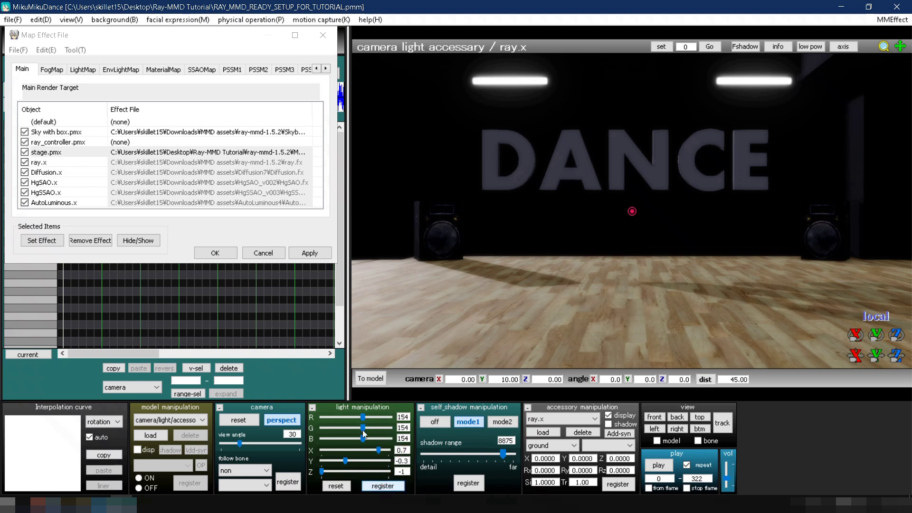
Split stage.pmx into its subsets with Subset-Extract on the MaterialMap tab.
{"action": "left_click", "coordinate": [174, 71]}
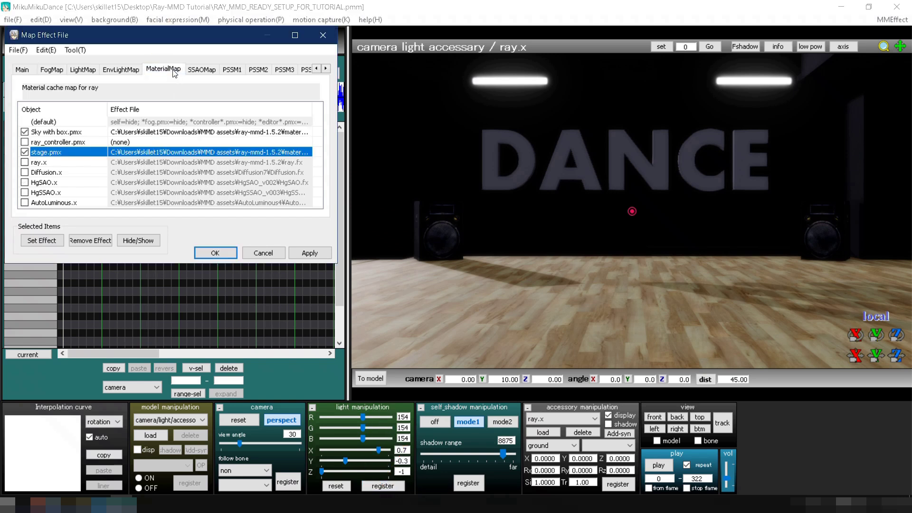
{"action": "right_click", "coordinate": [165, 152]}
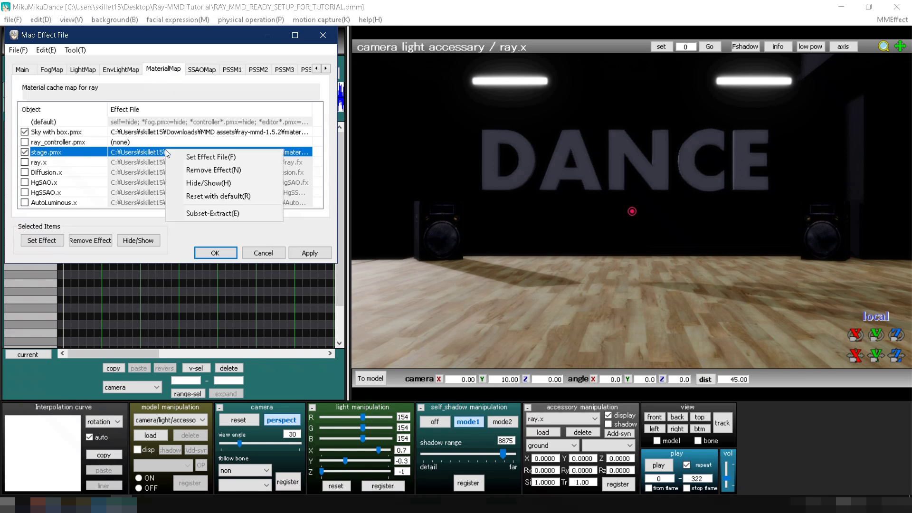
{"action": "left_click", "coordinate": [190, 213]}
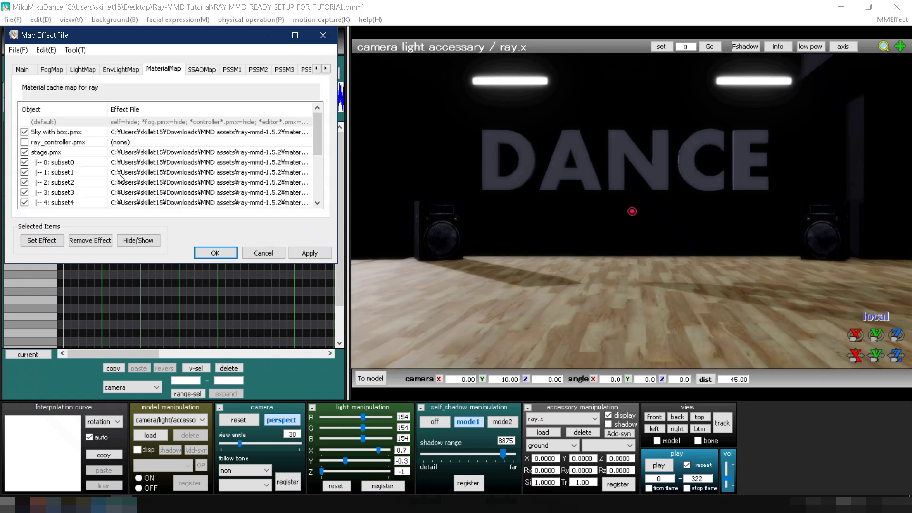
Give subset0 the Materials\WoodFloor material_2.0 effect and look across the floor.
{"action": "double_click", "coordinate": [130, 164]}
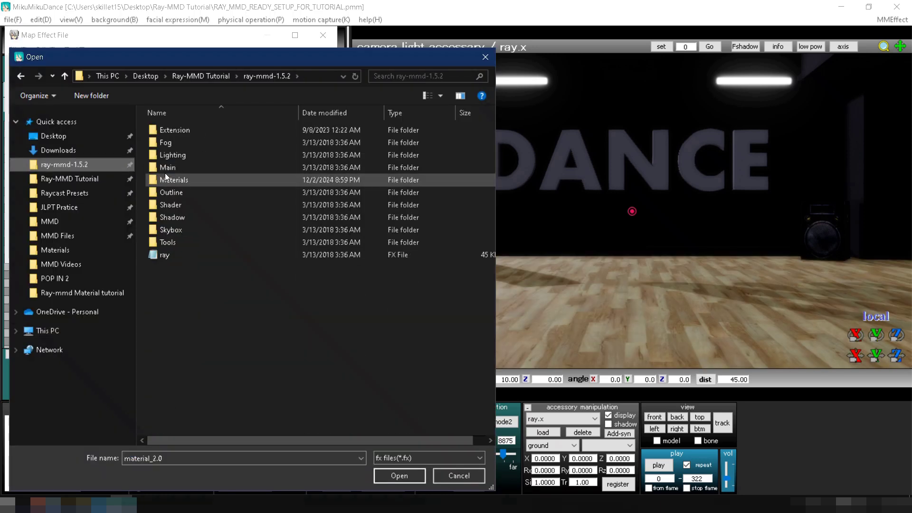
{"action": "double_click", "coordinate": [170, 177]}
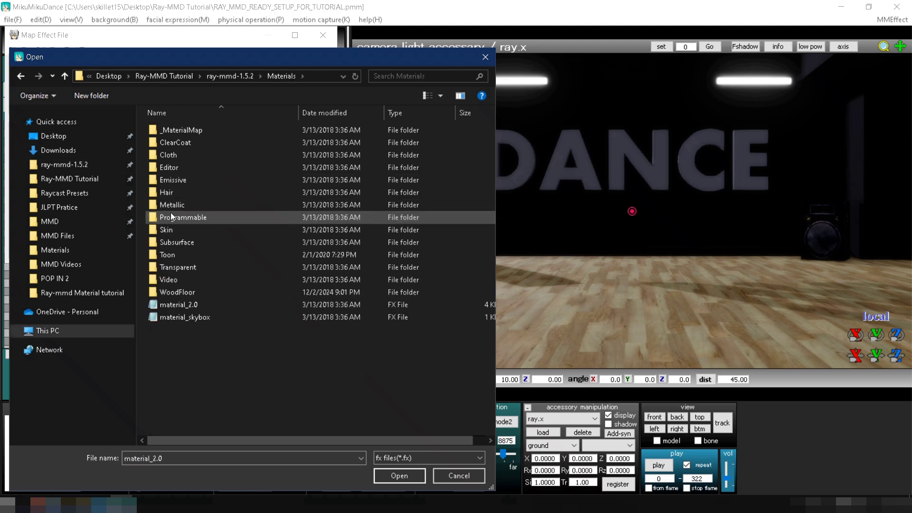
{"action": "left_click", "coordinate": [166, 295]}
{"action": "double_click", "coordinate": [166, 294]}
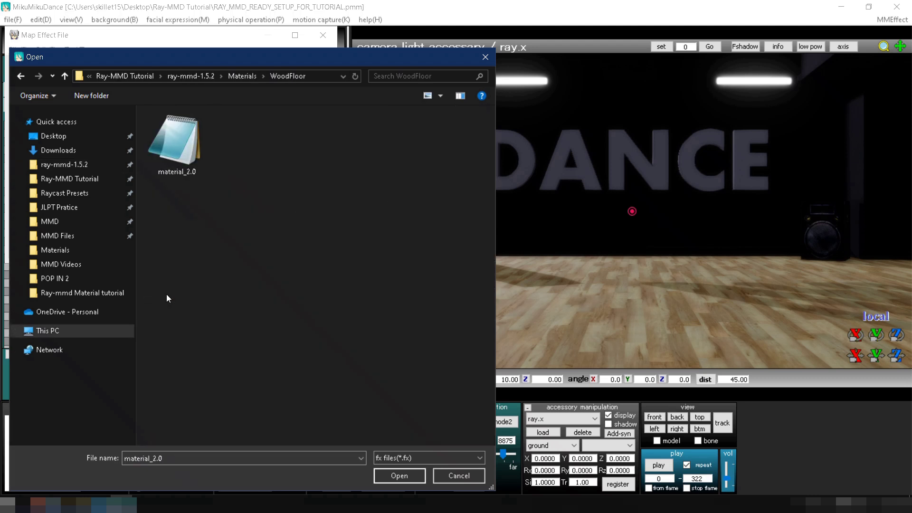
{"action": "double_click", "coordinate": [184, 165]}
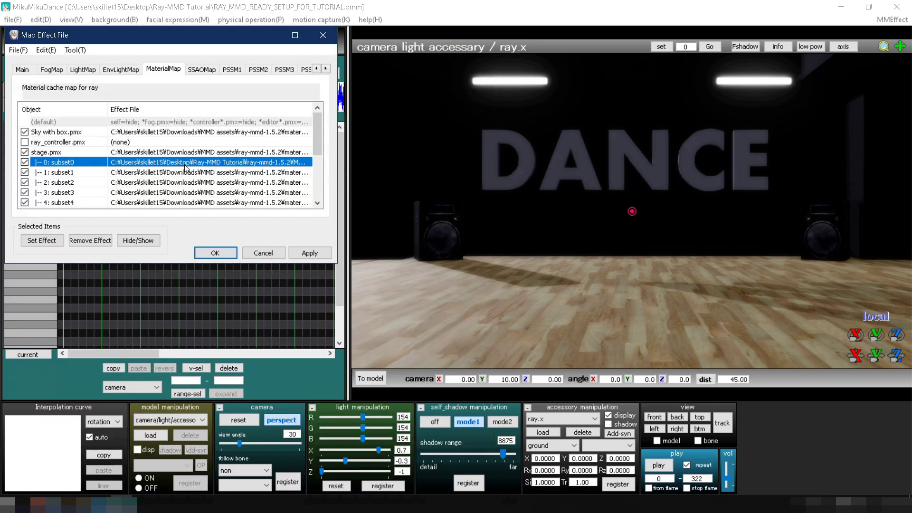
{"action": "right_click_drag", "start_coordinate": [475, 234], "coordinate": [493, 235]}
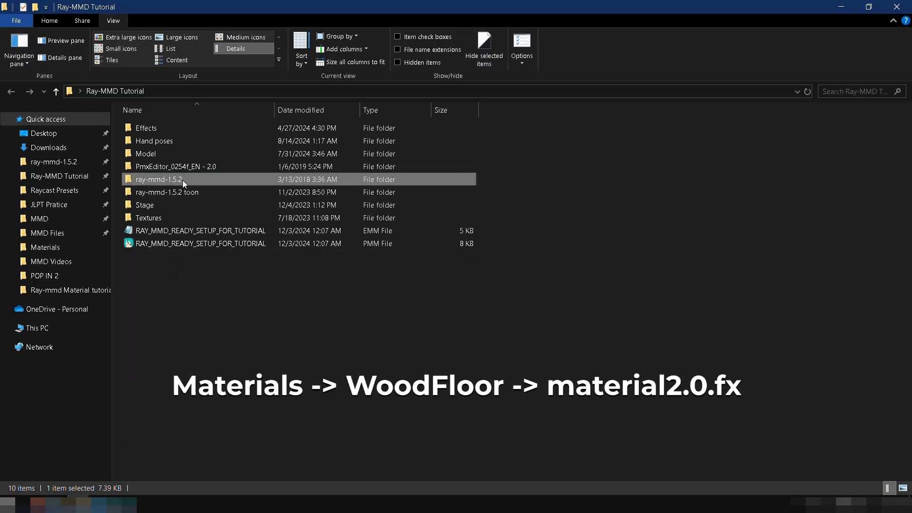
Open ray-mmd-1.5.2\Materials\WoodFloor\material_2.0.fx in Notepad.
{"action": "double_click", "coordinate": [183, 181]}
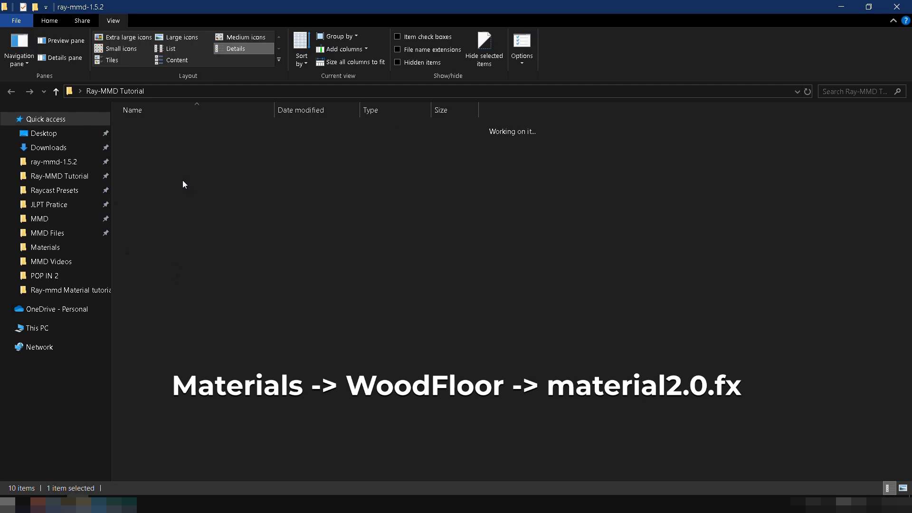
{"action": "double_click", "coordinate": [183, 181]}
{"action": "double_click", "coordinate": [157, 295]}
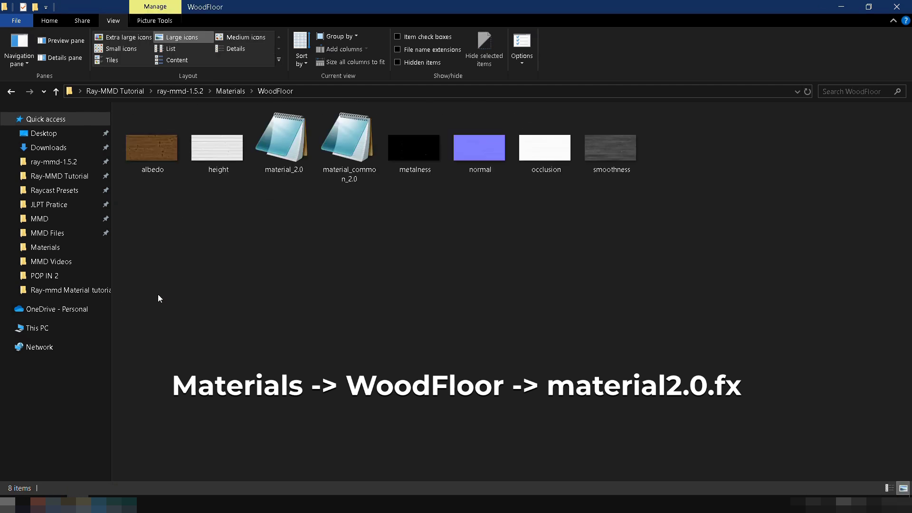
{"action": "double_click", "coordinate": [284, 138]}
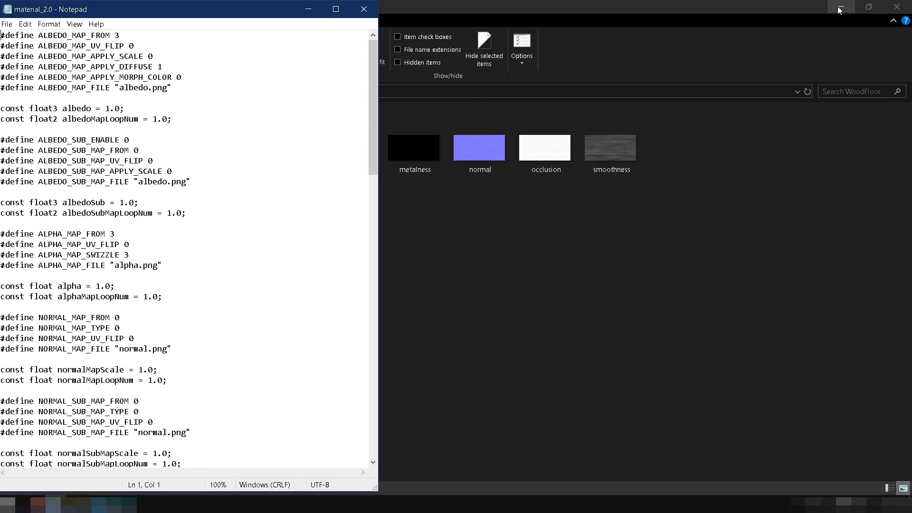
{"action": "left_click", "coordinate": [840, 10]}
Set the albedo, normal and smoothness map sources to 1.
{"action": "left_click", "coordinate": [121, 35]}
{"action": "key", "text": "BackSpace"}
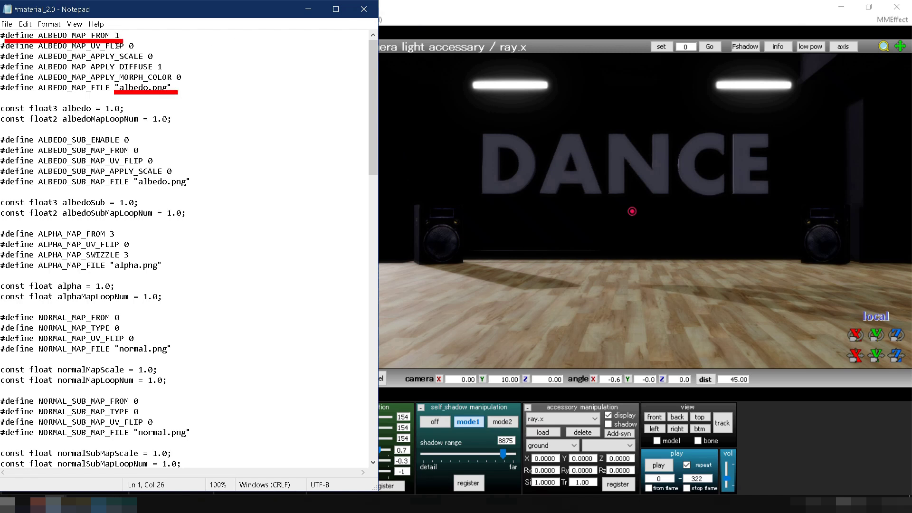
{"action": "left_click", "coordinate": [120, 318]}
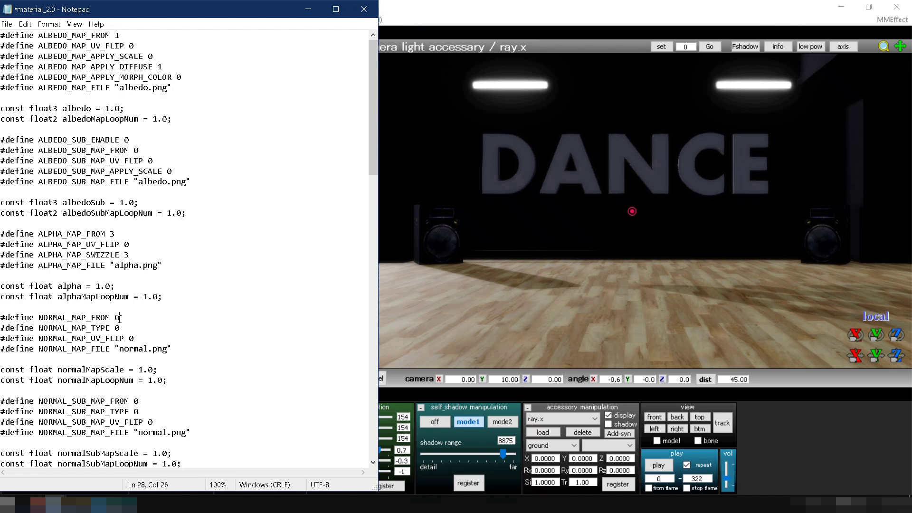
{"action": "key", "text": "BackSpace"}
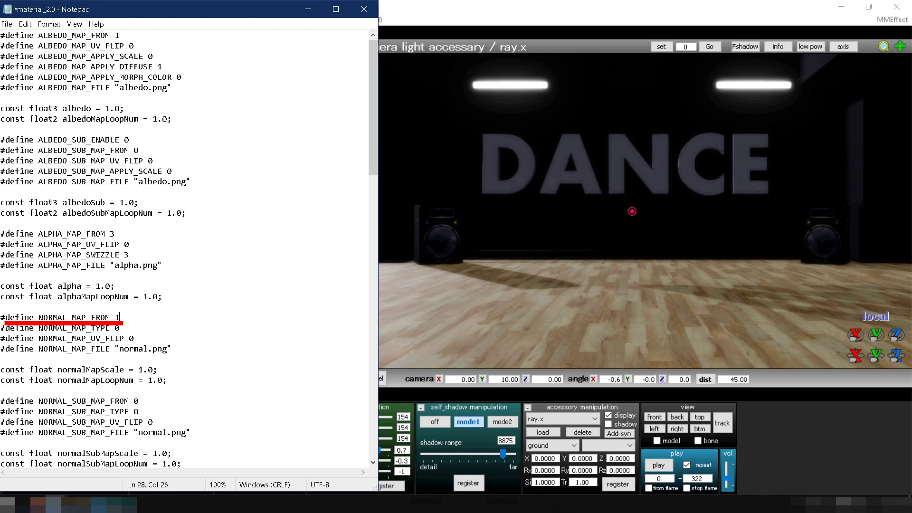
{"action": "scroll", "coordinate": [202, 323], "scroll_direction": "down", "scroll_amount": 3}
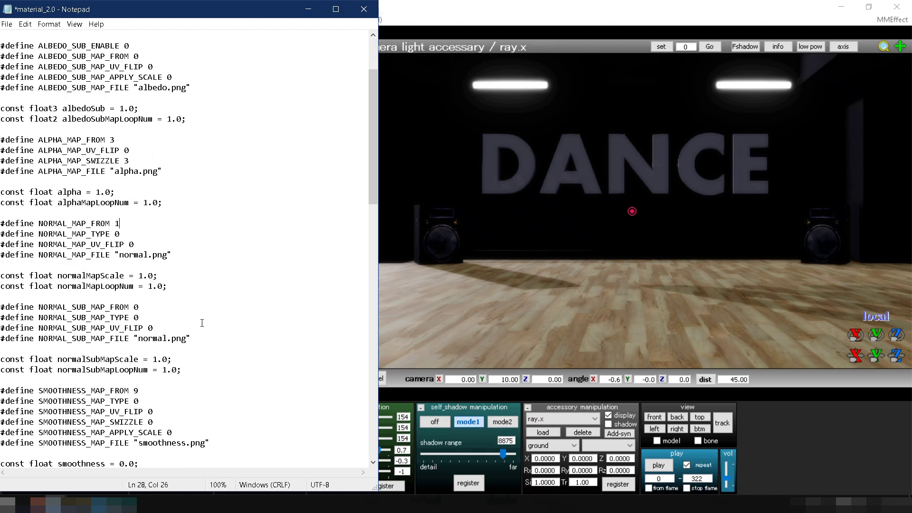
{"action": "scroll", "coordinate": [202, 323], "scroll_direction": "down", "scroll_amount": 3}
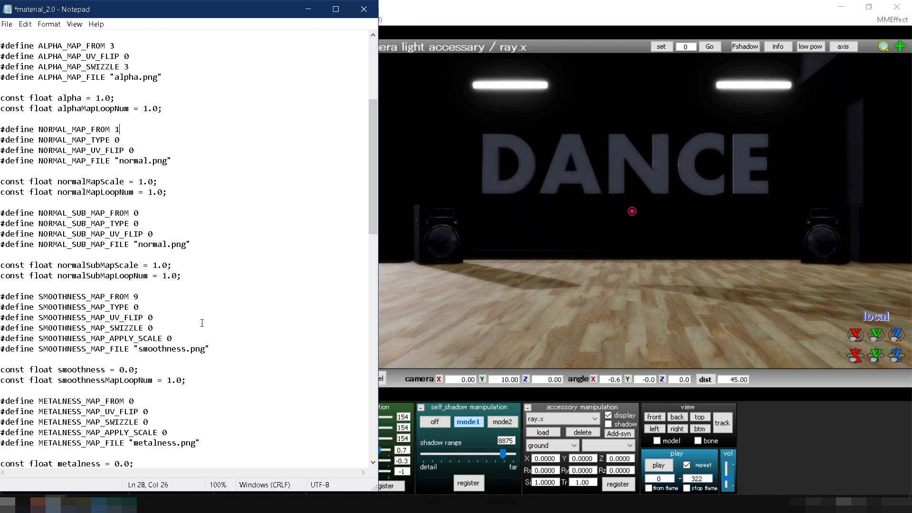
{"action": "left_click", "coordinate": [155, 299]}
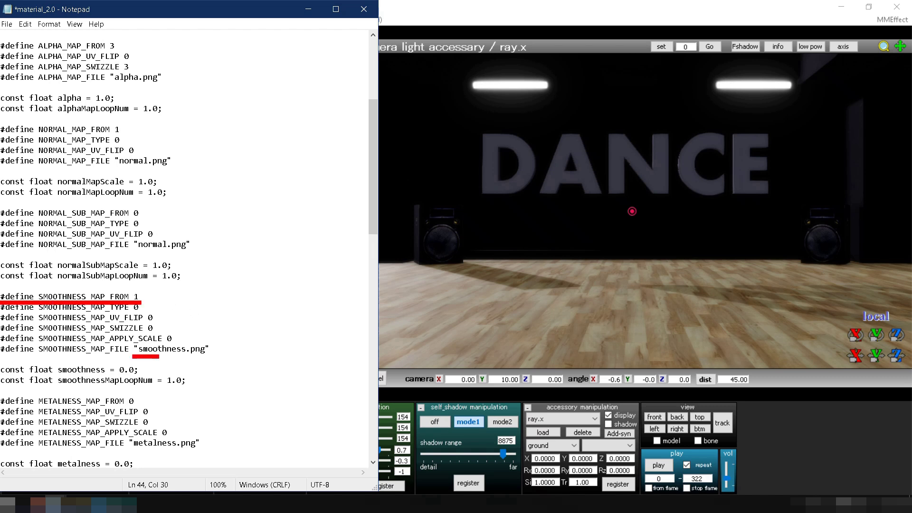
Set METALNESS_MAP_FROM, OCCLUSION_MAP_FROM and PARALLAX_MAP_FROM to 1.
{"action": "left_click", "coordinate": [139, 404]}
{"action": "key", "text": "BackSpace"}
{"action": "type", "text": "1"}
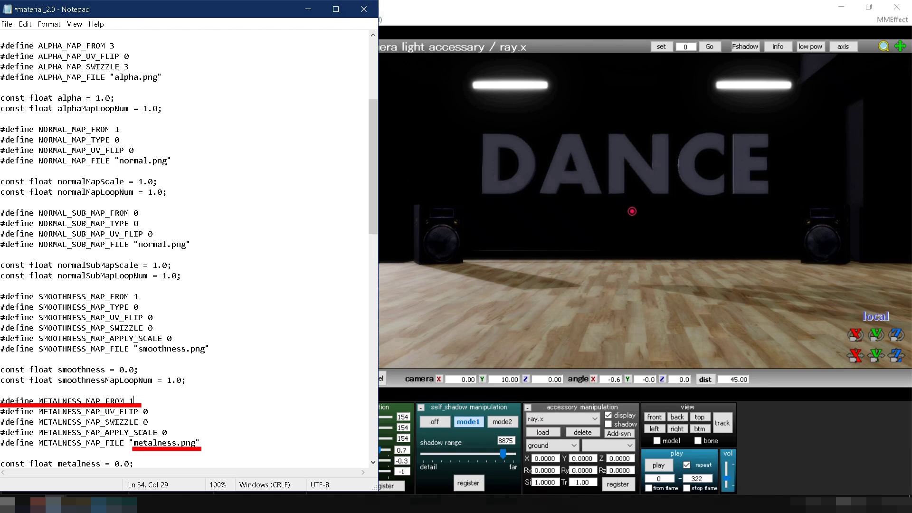
{"action": "scroll", "coordinate": [186, 248], "scroll_direction": "down", "scroll_amount": 6}
{"action": "scroll", "coordinate": [186, 247], "scroll_direction": "down", "scroll_amount": 4}
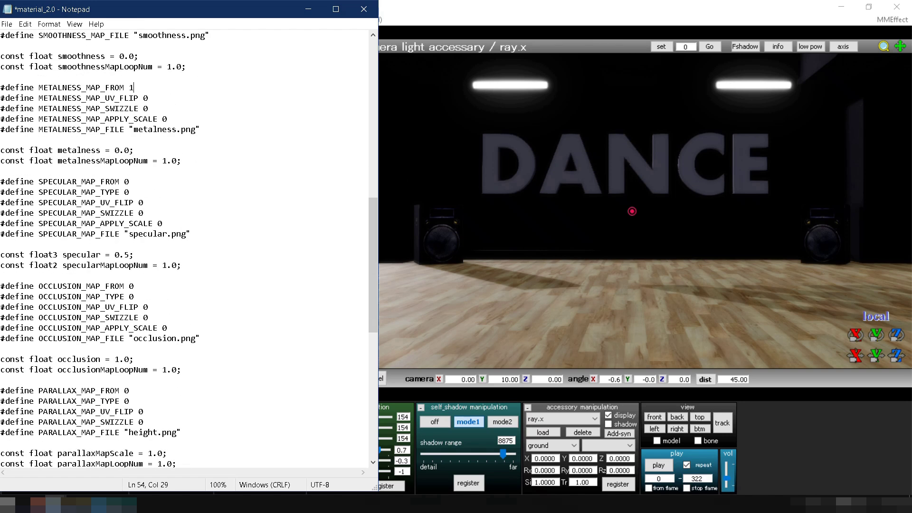
{"action": "left_click", "coordinate": [137, 287]}
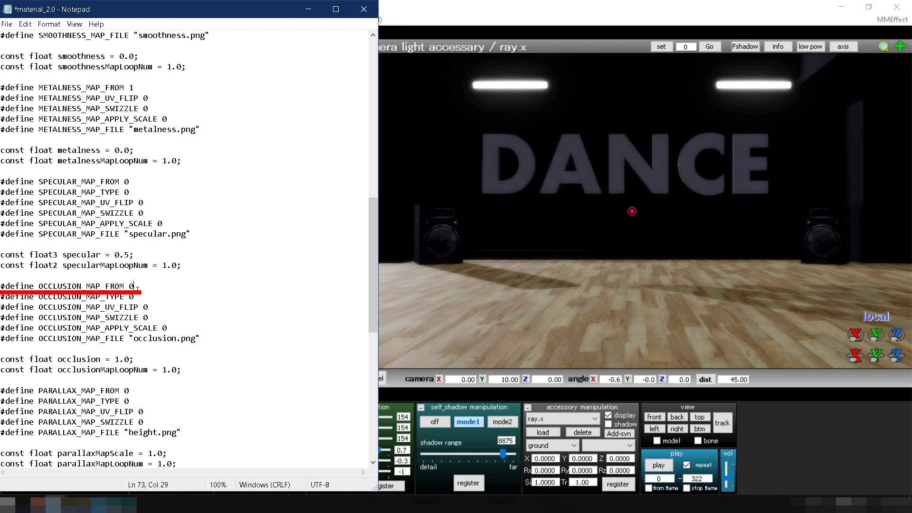
{"action": "type", "text": "1"}
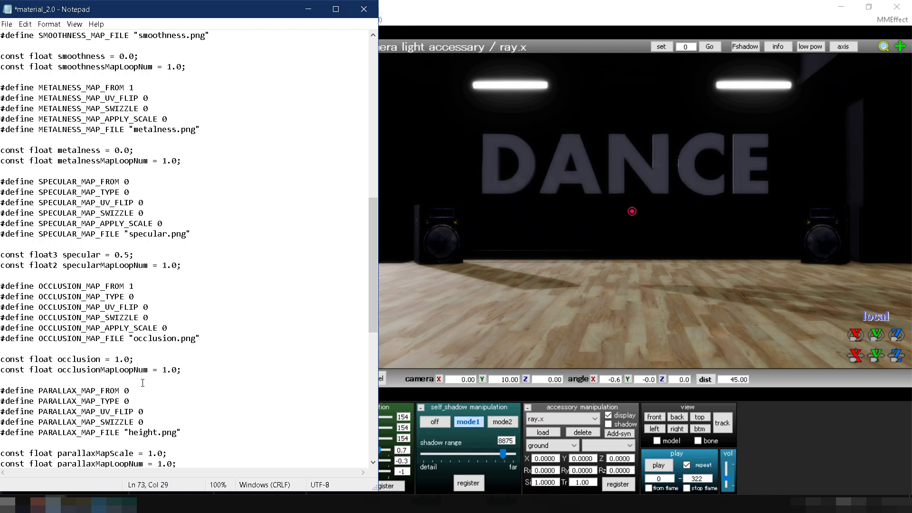
{"action": "key", "text": "BackSpace"}
{"action": "type", "text": "1"}
{"action": "left_click", "coordinate": [7, 24]}
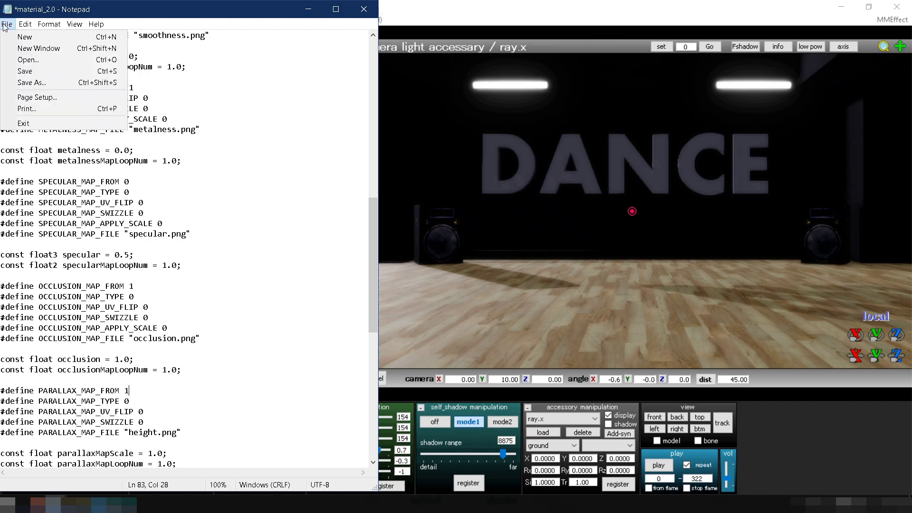
Save the file, then set parallaxMapScale to 0.2 and parallaxMapLoopNum to 1.5, saving each.
{"action": "left_click", "coordinate": [22, 71]}
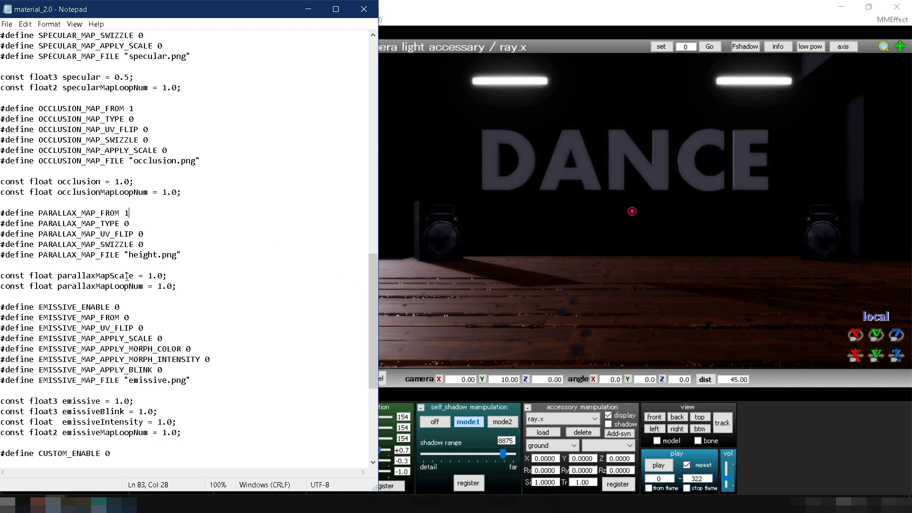
{"action": "left_click_drag", "start_coordinate": [163, 275], "coordinate": [150, 275]}
{"action": "type", "text": "0.2"}
{"action": "key", "text": "ctrl+s"}
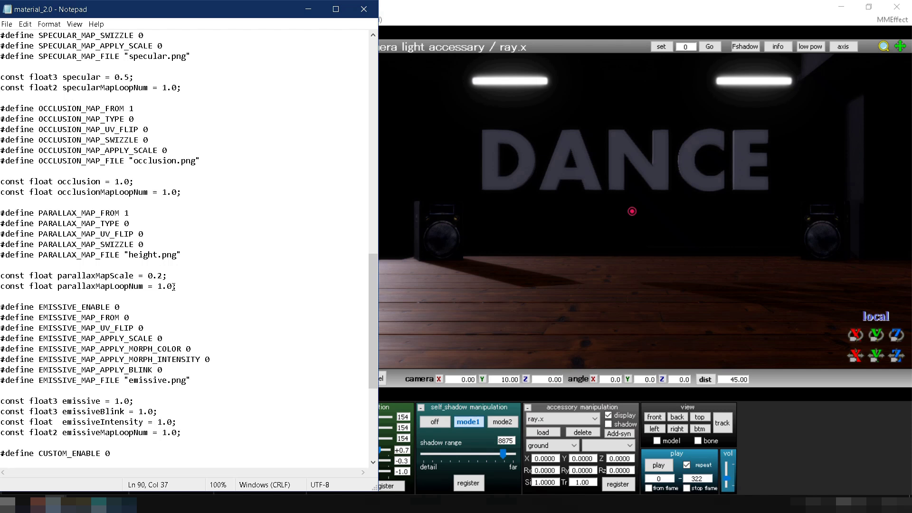
{"action": "key", "text": "BackSpace"}
{"action": "type", "text": "5"}
{"action": "key", "text": "ctrl+s"}
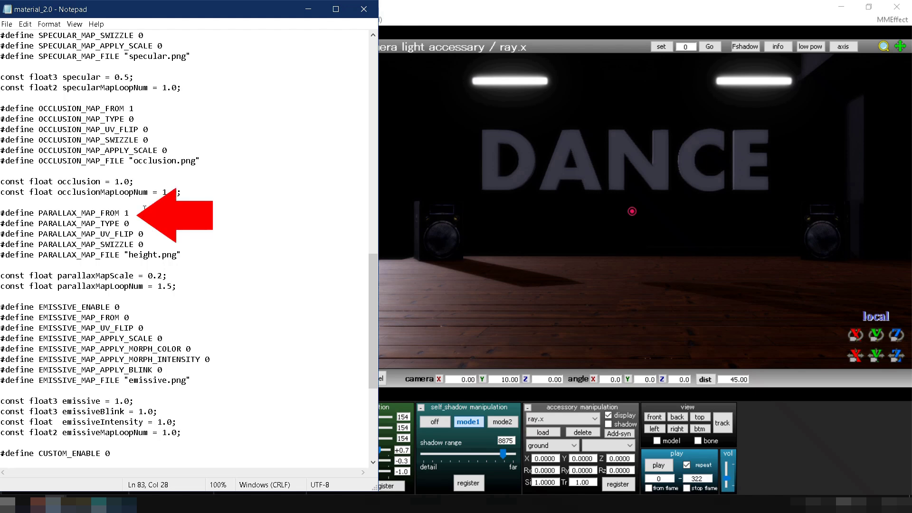
Set PARALLAX_MAP_FROM back to 0, save, and inspect the new floor in the scene.
{"action": "key", "text": "BackSpace"}
{"action": "type", "text": "0"}
{"action": "key", "text": "ctrl+s"}
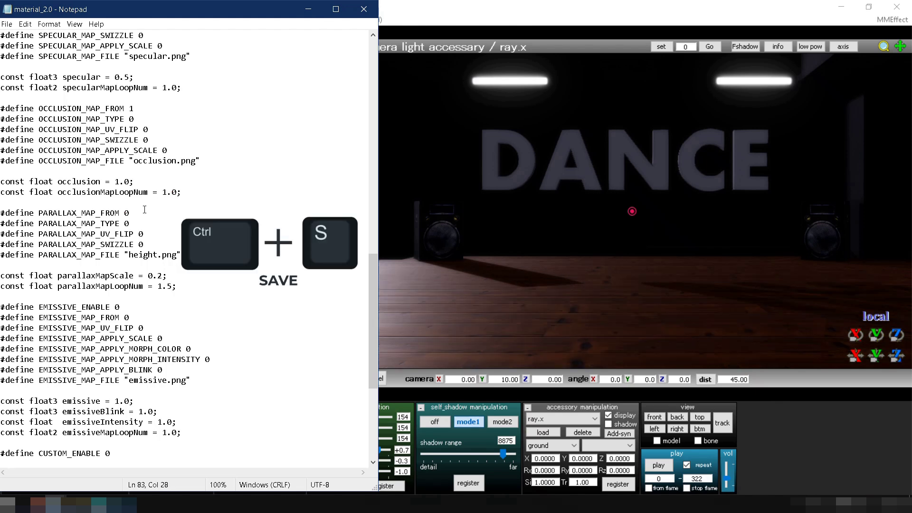
{"action": "left_click", "coordinate": [493, 304]}
{"action": "right_click_drag", "start_coordinate": [494, 304], "coordinate": [465, 316]}
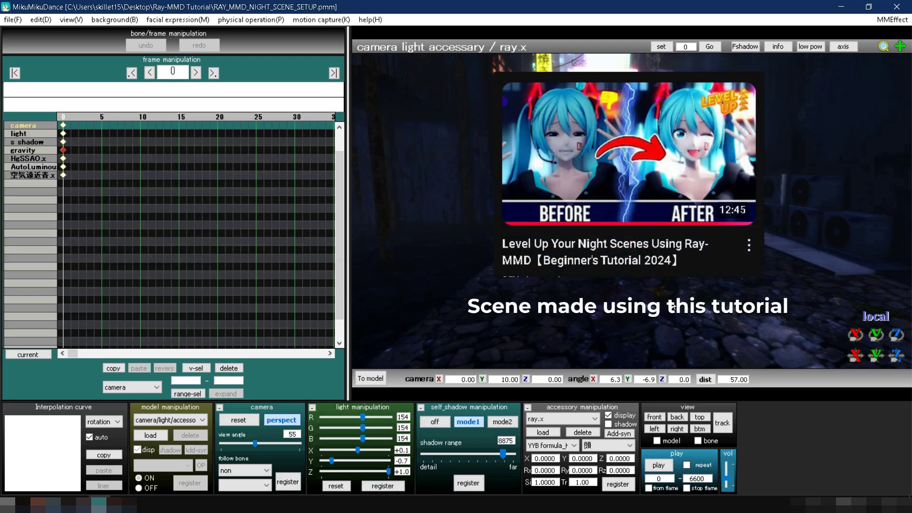
Orbit the camera to look around the neon-lit night alley.
{"action": "right_click_drag", "start_coordinate": [642, 292], "coordinate": [681, 293]}
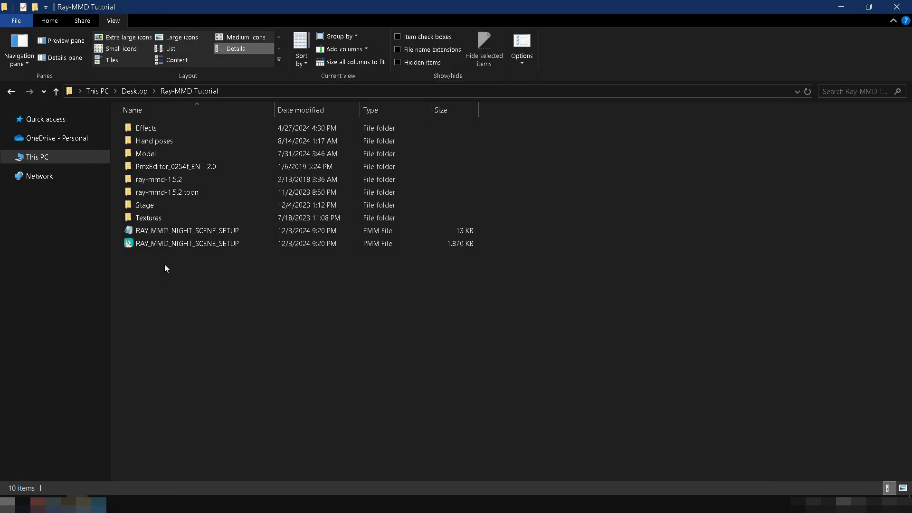
Create a new folder named StageFloor inside ray-mmd-1.5.2\Materials.
{"action": "double_click", "coordinate": [171, 178]}
{"action": "double_click", "coordinate": [172, 180]}
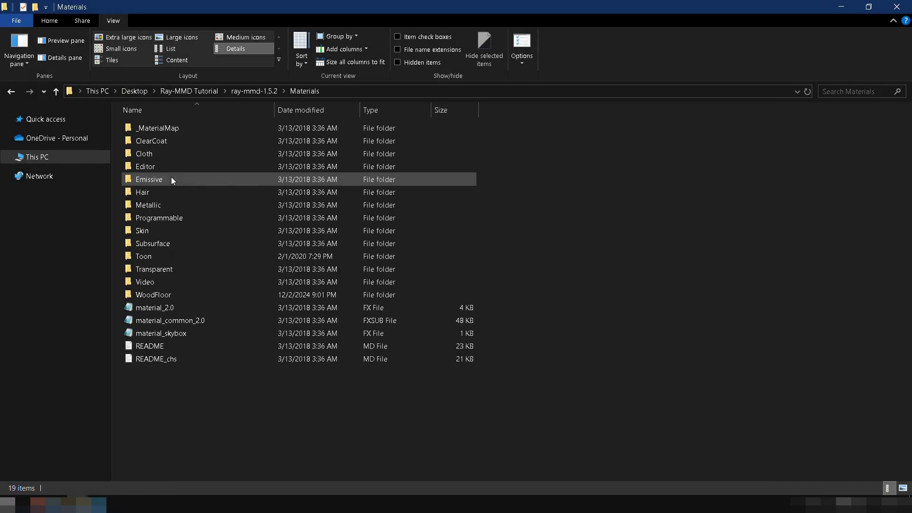
{"action": "right_click", "coordinate": [171, 177]}
{"action": "mouse_move", "coordinate": [387, 376]}
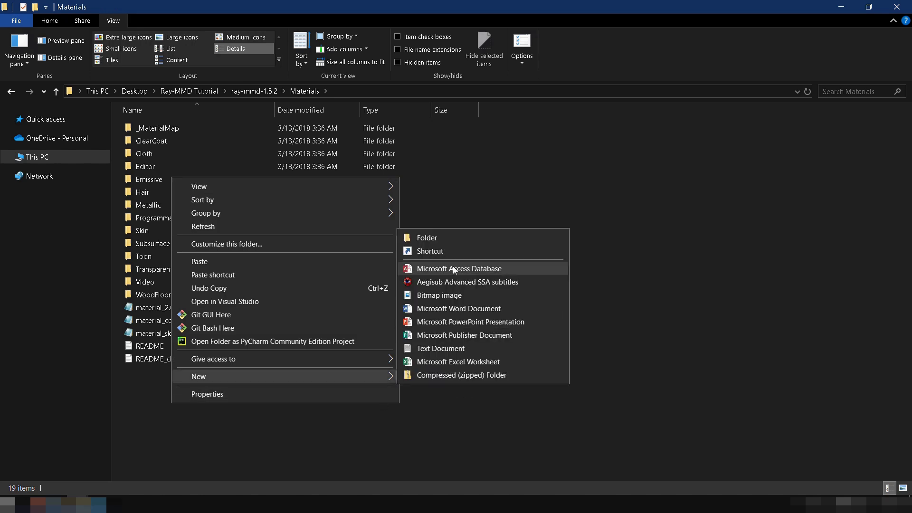
{"action": "left_click", "coordinate": [465, 236]}
{"action": "type", "text": "StageFloor"}
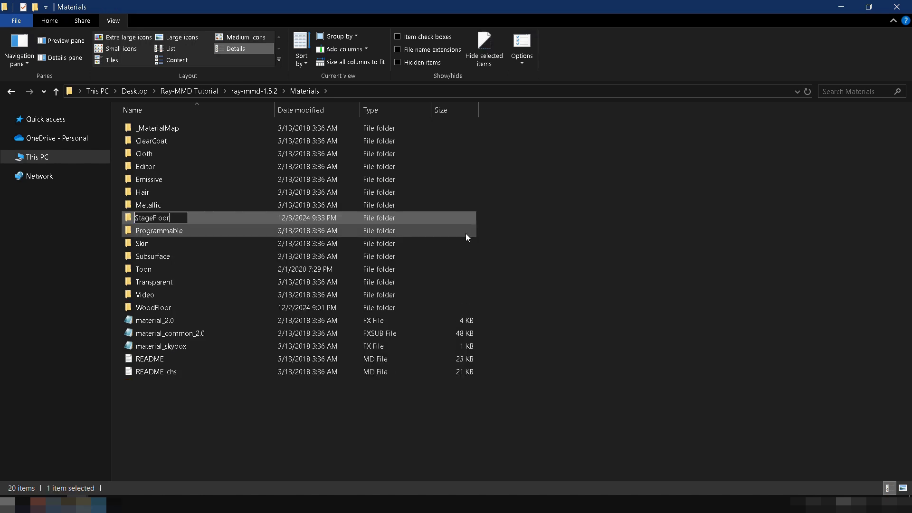
{"action": "key", "text": "Return"}
Copy material_2.0 and material_common_2.0 into the StageFloor folder.
{"action": "left_click", "coordinate": [260, 323]}
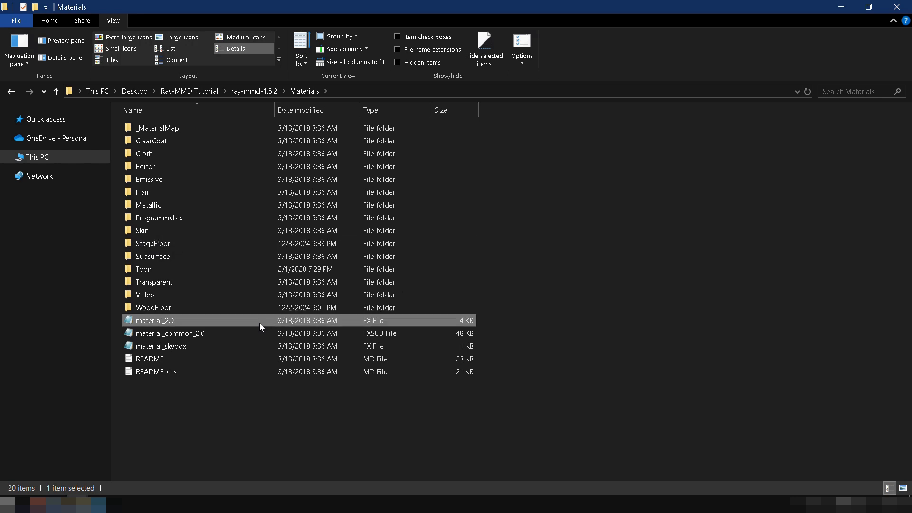
{"action": "left_click", "coordinate": [255, 333], "text": "ctrl"}
{"action": "right_click", "coordinate": [255, 332]}
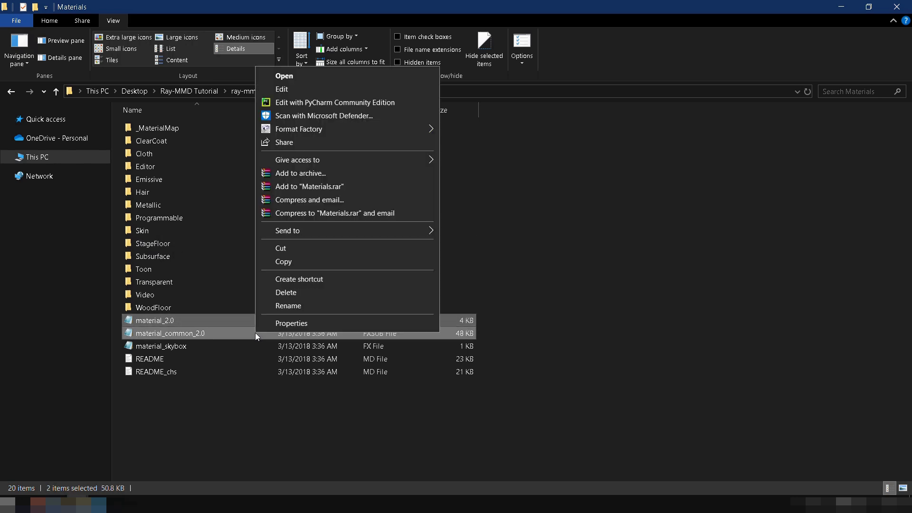
{"action": "left_click", "coordinate": [294, 259]}
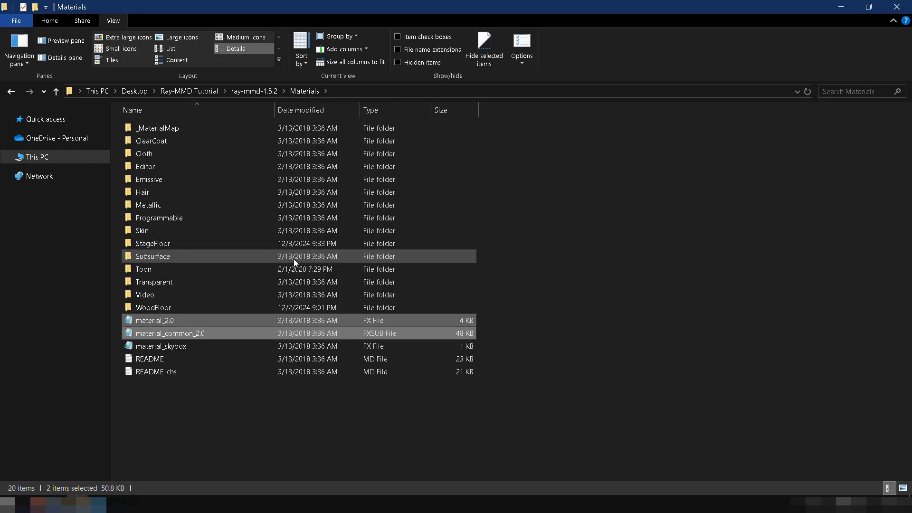
{"action": "double_click", "coordinate": [202, 244]}
{"action": "right_click", "coordinate": [202, 246]}
{"action": "left_click", "coordinate": [224, 330]}
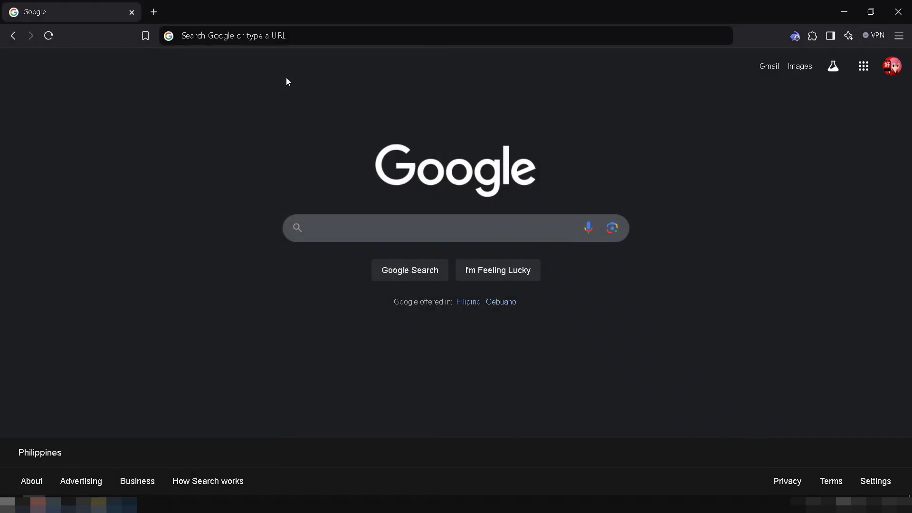
Search Google for 'normal map online' and open the NormalMap-Online result.
{"action": "left_click", "coordinate": [302, 37]}
{"action": "type", "text": "no"}
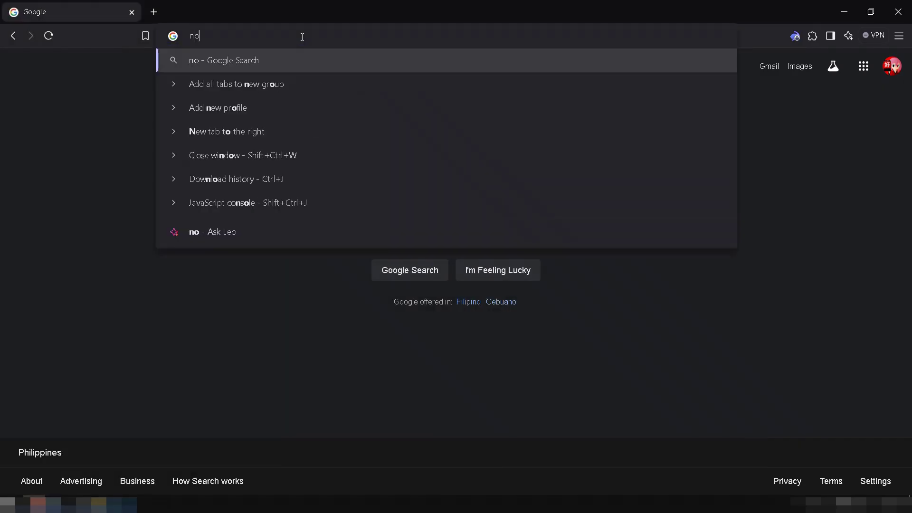
{"action": "type", "text": "rmal map online"}
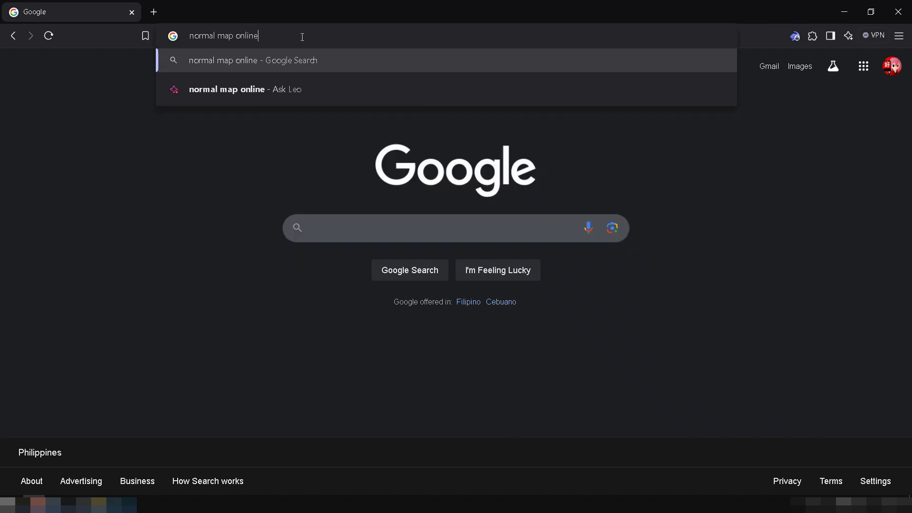
{"action": "key", "text": "Return"}
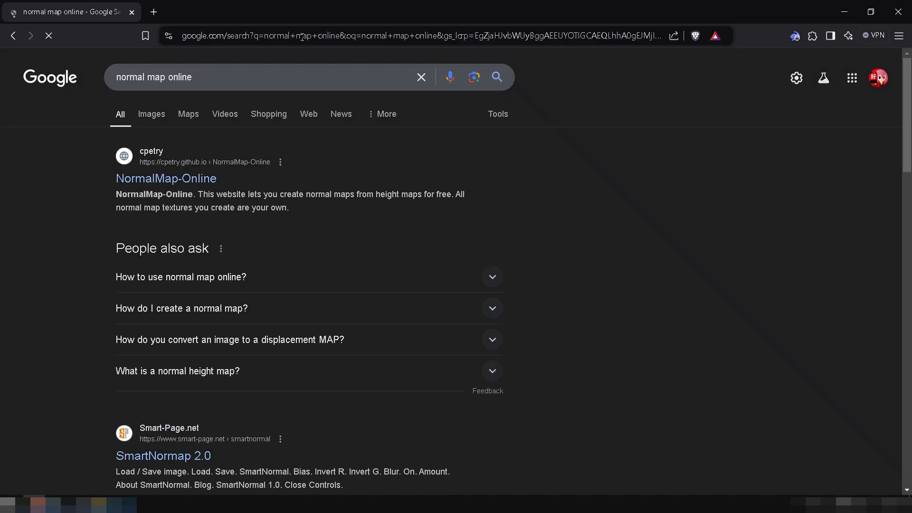
{"action": "scroll", "coordinate": [184, 189], "scroll_direction": "down", "scroll_amount": 5}
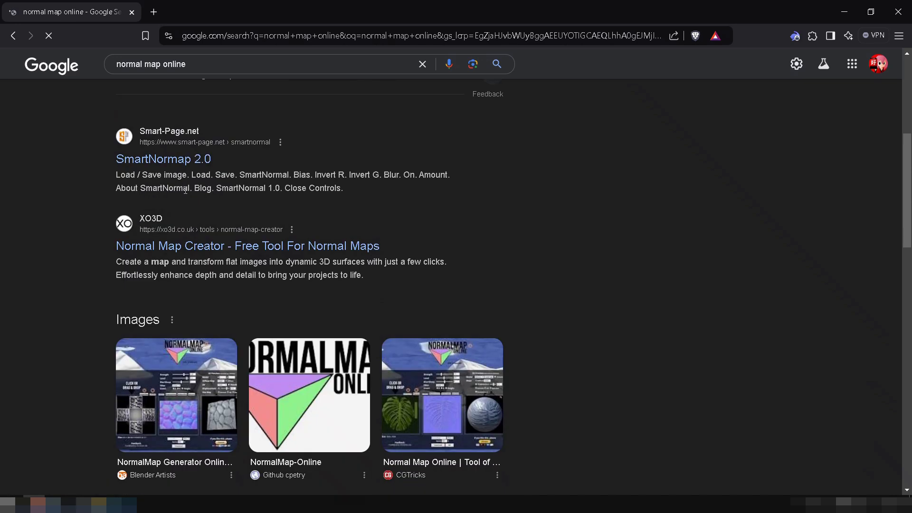
{"action": "scroll", "coordinate": [193, 167], "scroll_direction": "up", "scroll_amount": 4}
{"action": "scroll", "coordinate": [192, 167], "scroll_direction": "up", "scroll_amount": 1}
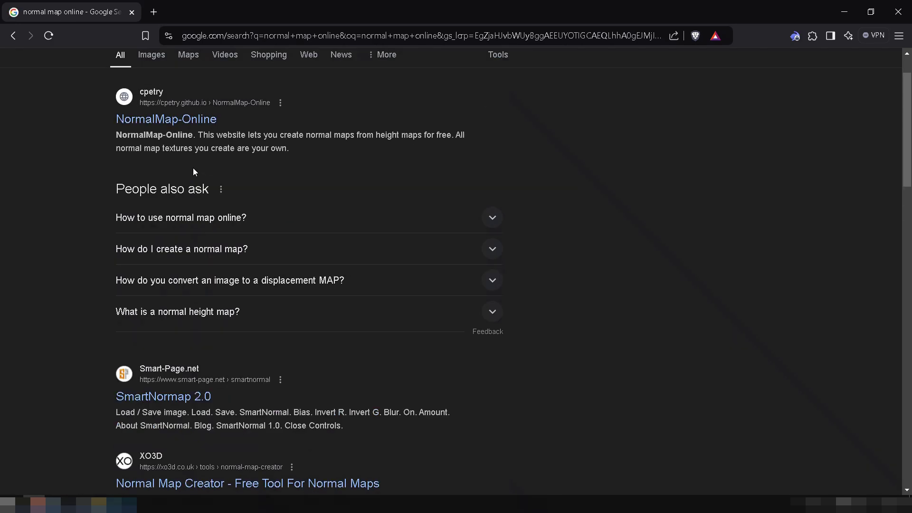
{"action": "left_click", "coordinate": [201, 122]}
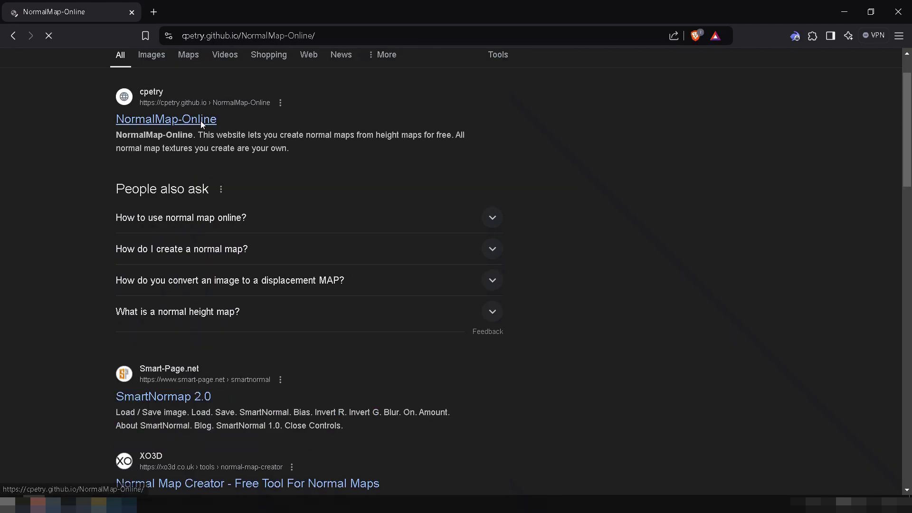
Load the ground texture from Stage > NoizyUraroziStageV2.1 > tex as NormalMap-Online's height map.
{"action": "scroll", "coordinate": [202, 125], "scroll_direction": "down", "scroll_amount": 2}
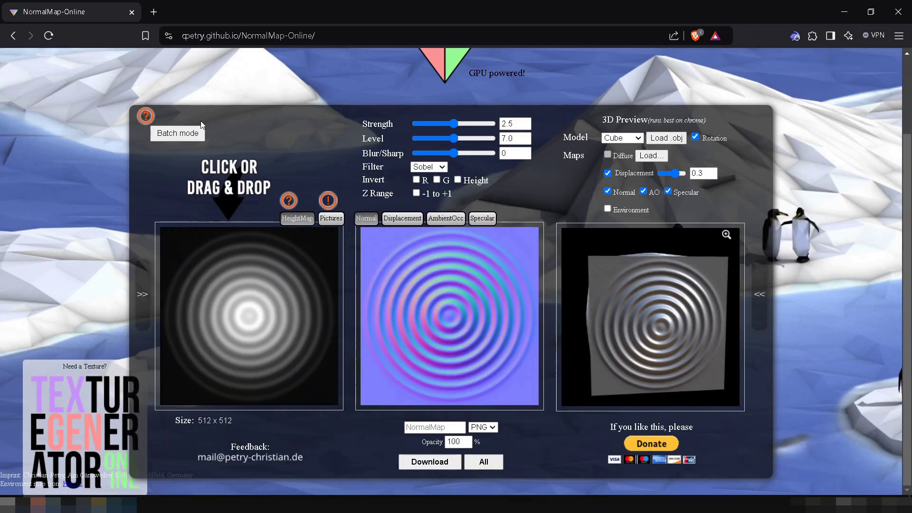
{"action": "left_click", "coordinate": [248, 313]}
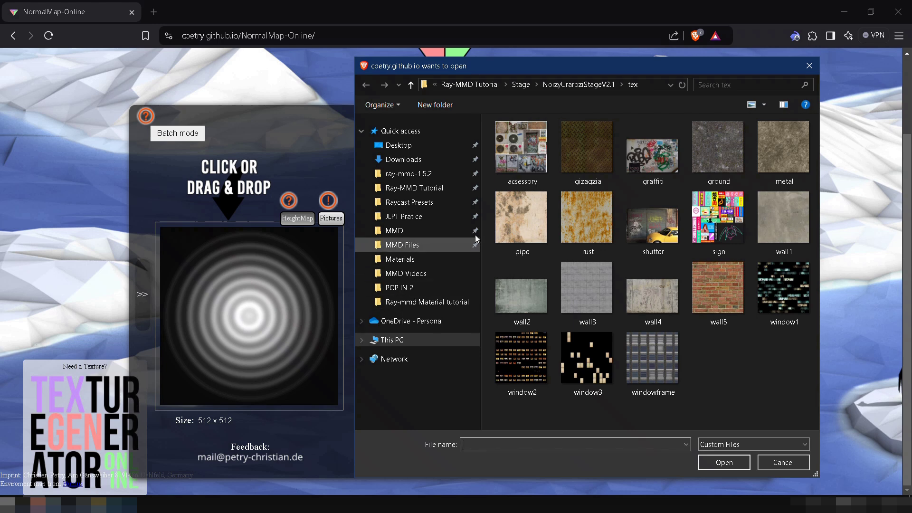
{"action": "left_click", "coordinate": [521, 84]}
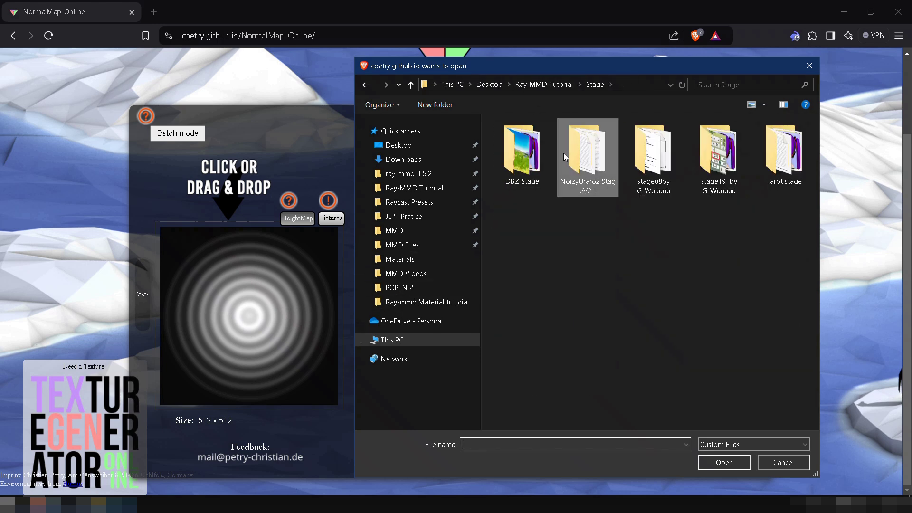
{"action": "double_click", "coordinate": [570, 165]}
{"action": "double_click", "coordinate": [556, 139]}
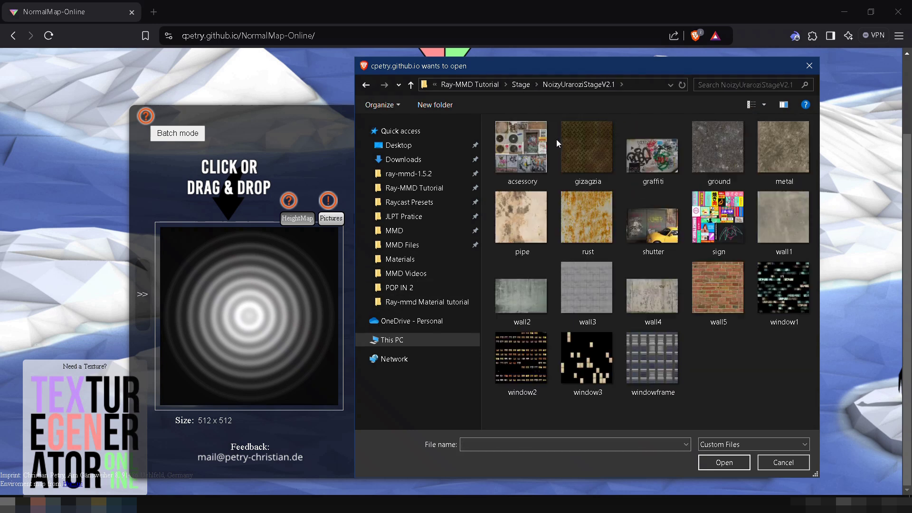
{"action": "double_click", "coordinate": [714, 158]}
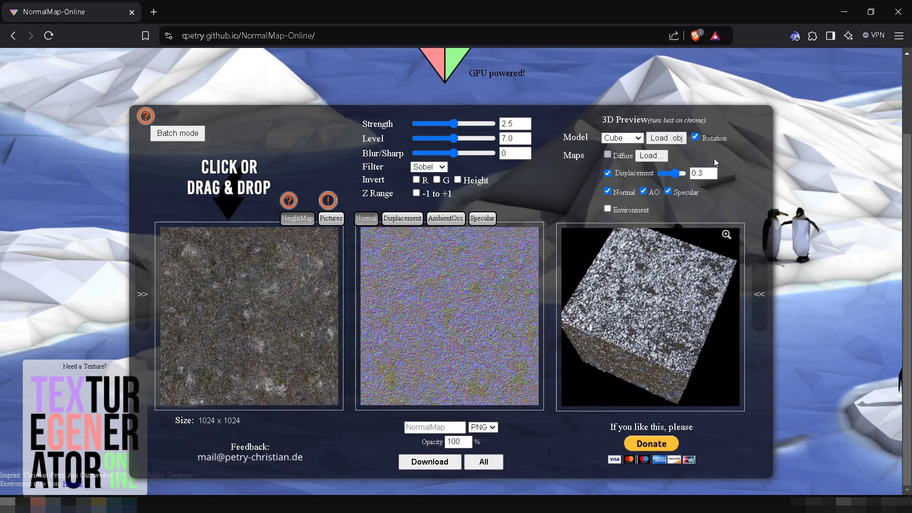
Preview the normal map on a Plane model and set Strength 1.07 and Level 7.2.
{"action": "left_click", "coordinate": [637, 138]}
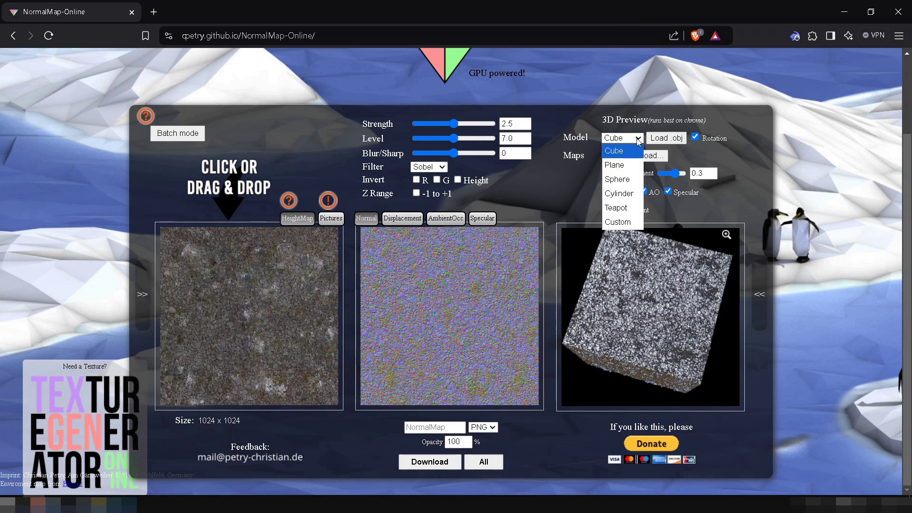
{"action": "left_click", "coordinate": [635, 167]}
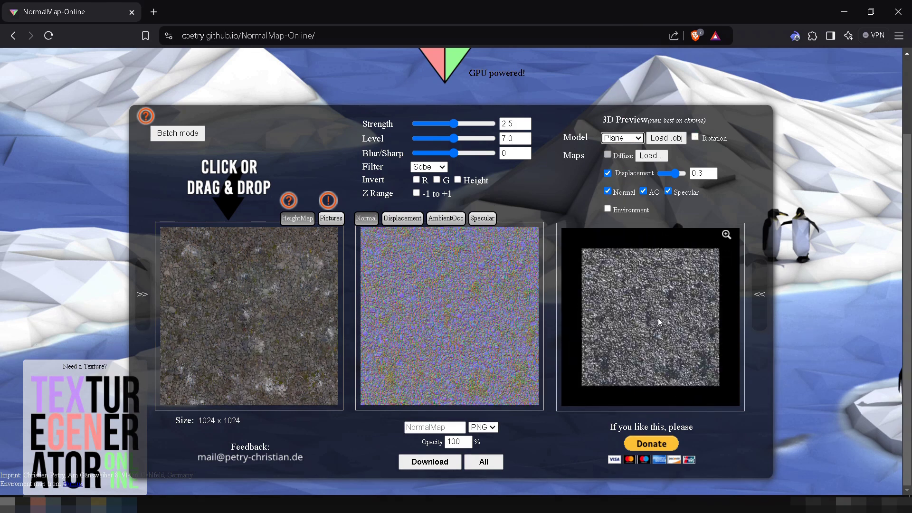
{"action": "scroll", "coordinate": [659, 322], "scroll_direction": "up", "scroll_amount": 3}
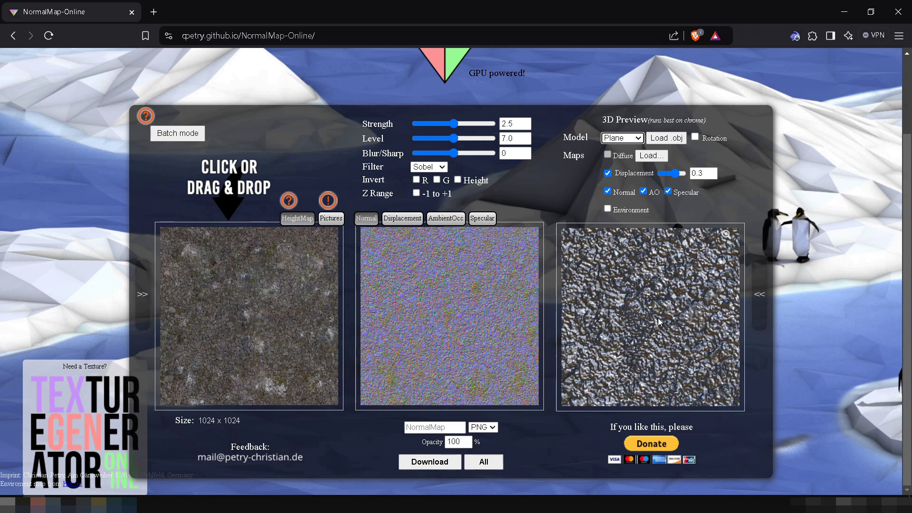
{"action": "scroll", "coordinate": [659, 321], "scroll_direction": "up", "scroll_amount": 3}
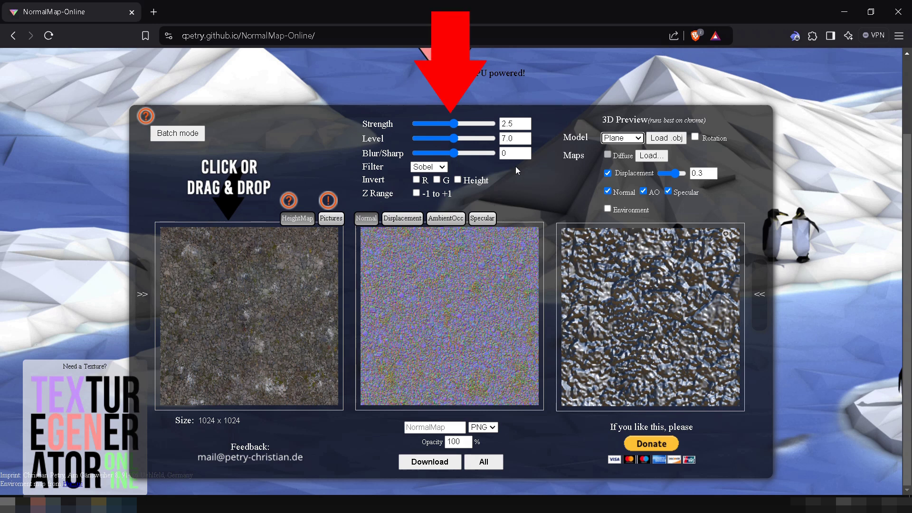
{"action": "left_click_drag", "start_coordinate": [454, 124], "coordinate": [433, 124]}
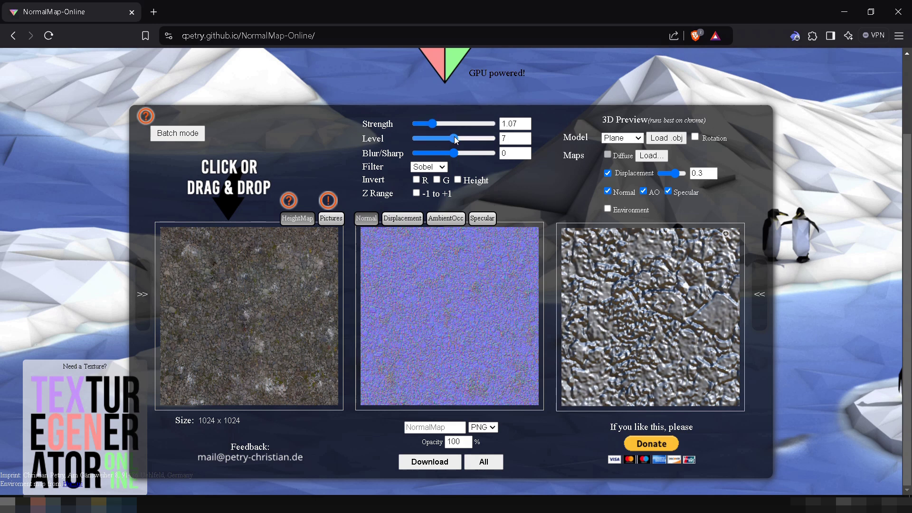
{"action": "left_click_drag", "start_coordinate": [455, 138], "coordinate": [458, 139]}
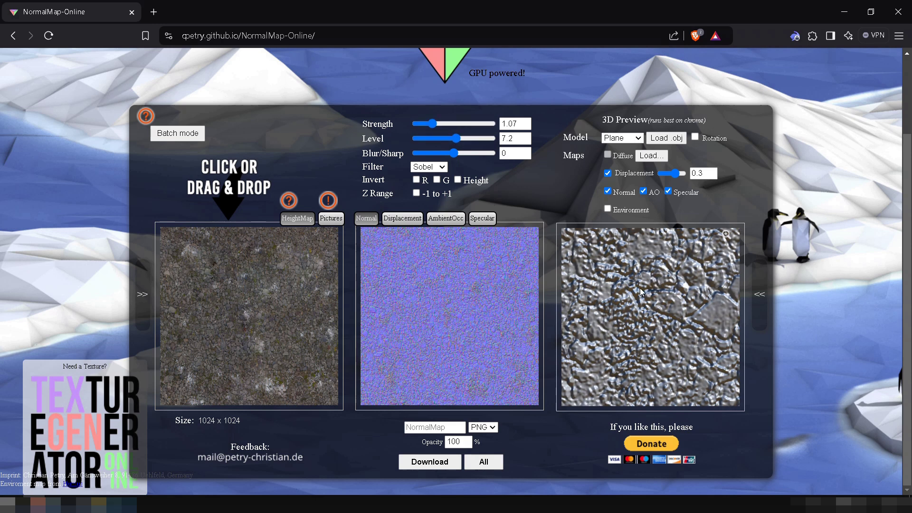
Download the normal map as normal.png.
{"action": "left_click", "coordinate": [442, 428]}
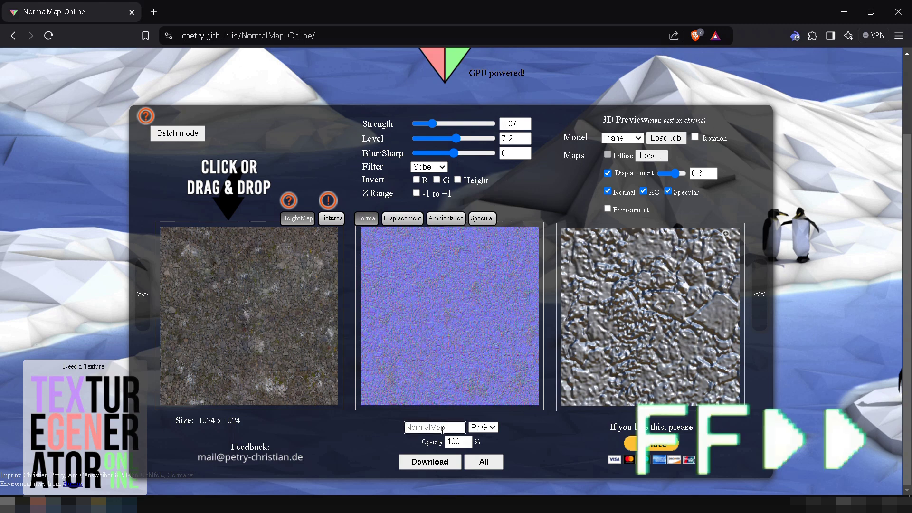
{"action": "type", "text": "normal"}
{"action": "left_click", "coordinate": [430, 462]}
{"action": "key", "text": "Return"}
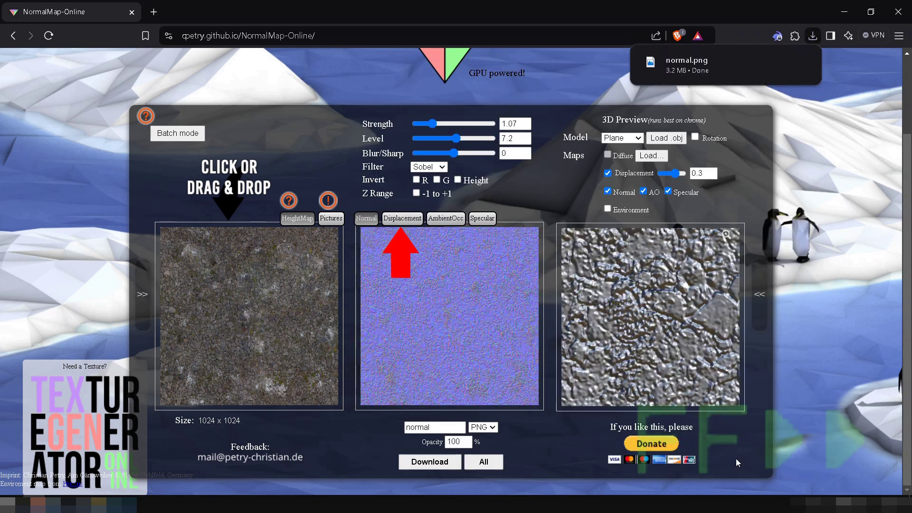
Download the displacement map as height.png into StageFloor.
{"action": "left_click", "coordinate": [402, 218]}
{"action": "double_click", "coordinate": [418, 427]}
{"action": "type", "text": "height"}
{"action": "left_click", "coordinate": [430, 462]}
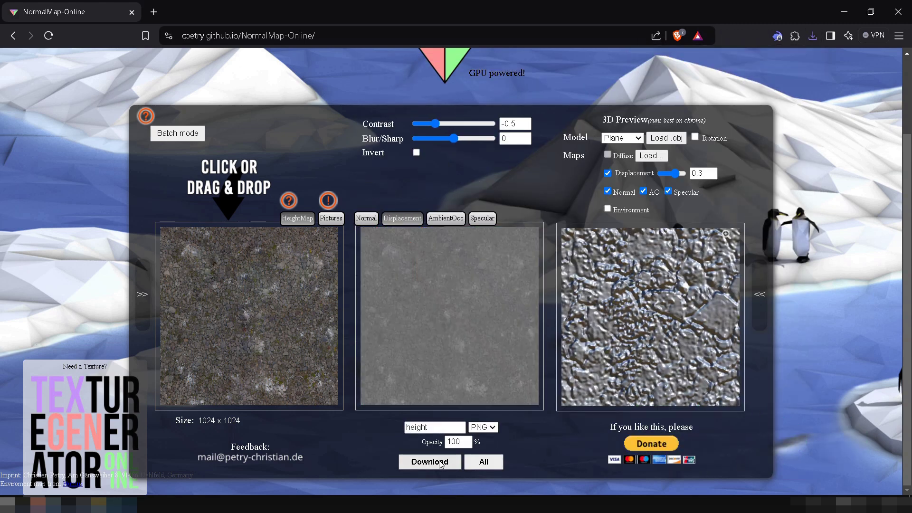
{"action": "left_click", "coordinate": [723, 462]}
Download the ambient occlusion map as occlusion.png into StageFloor.
{"action": "left_click", "coordinate": [446, 218]}
{"action": "double_click", "coordinate": [423, 428]}
{"action": "type", "text": "occlusion"}
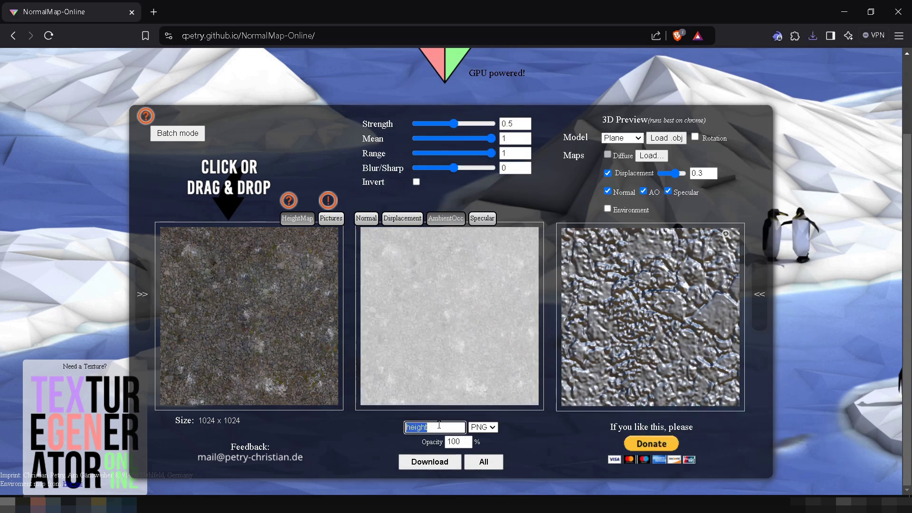
{"action": "left_click", "coordinate": [430, 462]}
{"action": "left_click", "coordinate": [723, 462]}
Download the specular map as specular.png into StageFloor.
{"action": "left_click", "coordinate": [478, 218]}
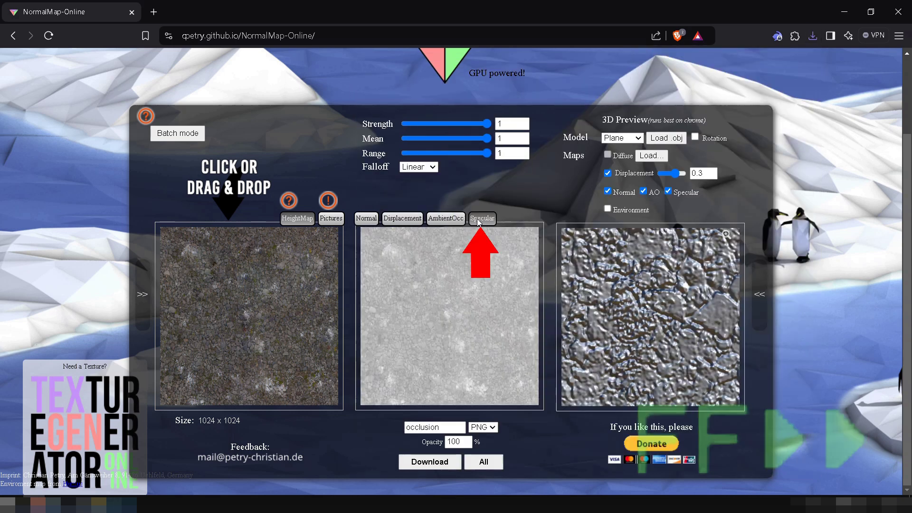
{"action": "double_click", "coordinate": [435, 427]}
{"action": "type", "text": "specular"}
{"action": "left_click", "coordinate": [429, 462]}
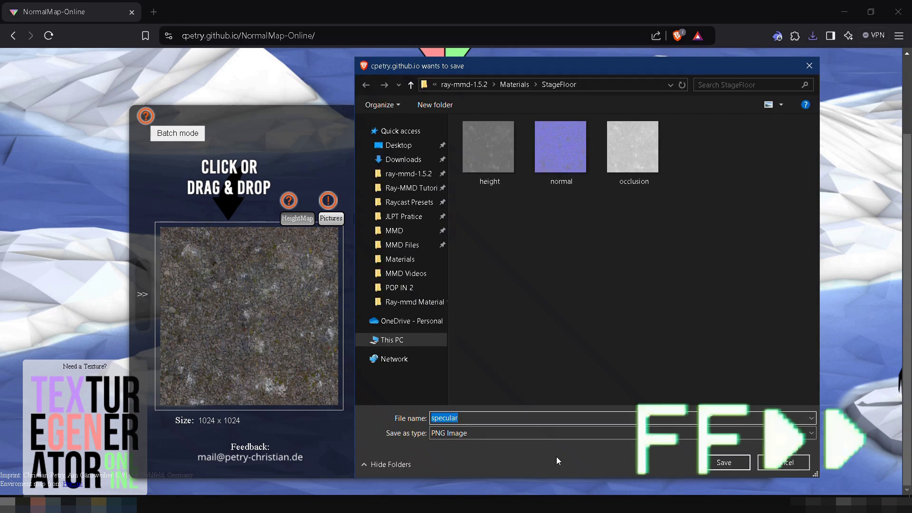
{"action": "left_click", "coordinate": [724, 462]}
Open the StageFloor folder's material_2.0 in Notepad and scroll to the map source settings.
{"action": "left_click", "coordinate": [142, 475]}
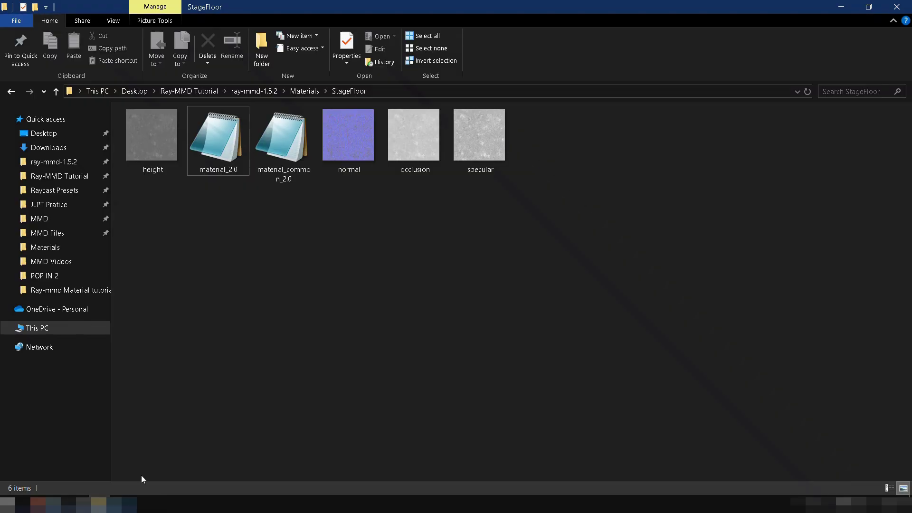
{"action": "double_click", "coordinate": [225, 158]}
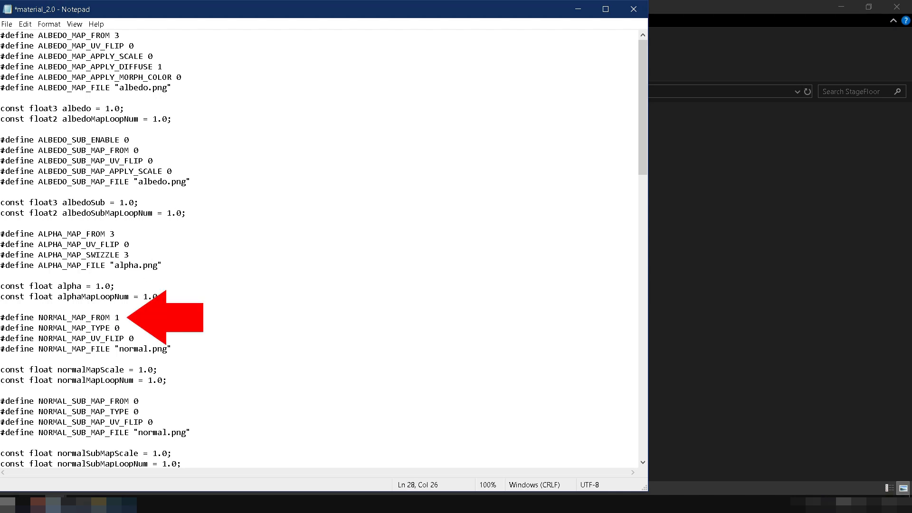
{"action": "scroll", "coordinate": [145, 339], "scroll_direction": "down", "scroll_amount": 8}
{"action": "scroll", "coordinate": [145, 339], "scroll_direction": "down", "scroll_amount": 2}
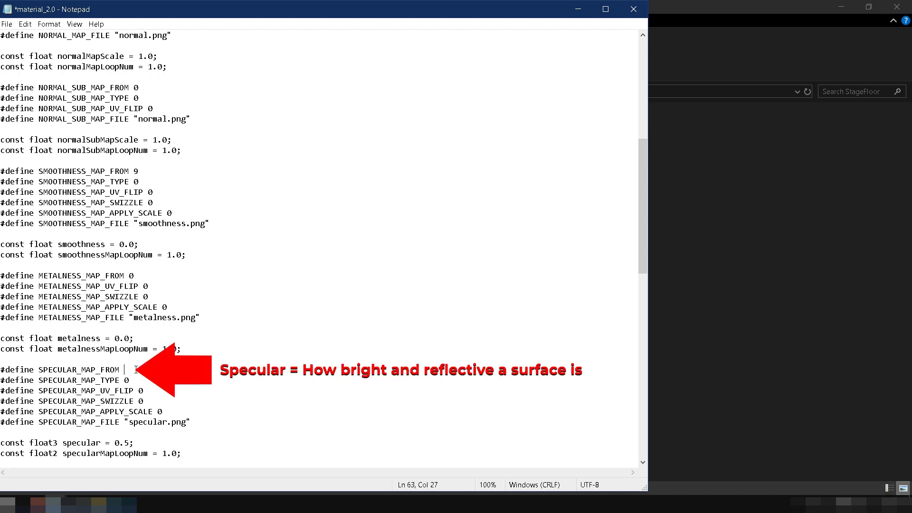
{"action": "scroll", "coordinate": [152, 317], "scroll_direction": "down", "scroll_amount": 6}
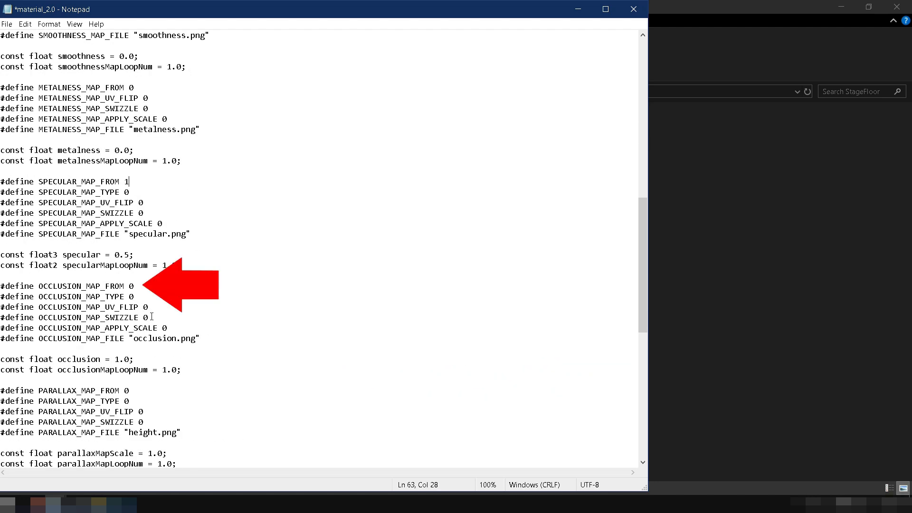
Change OCCLUSION_MAP_FROM and PARALLAX_MAP_FROM from 0 to 1 and save the file.
{"action": "key", "text": "BackSpace"}
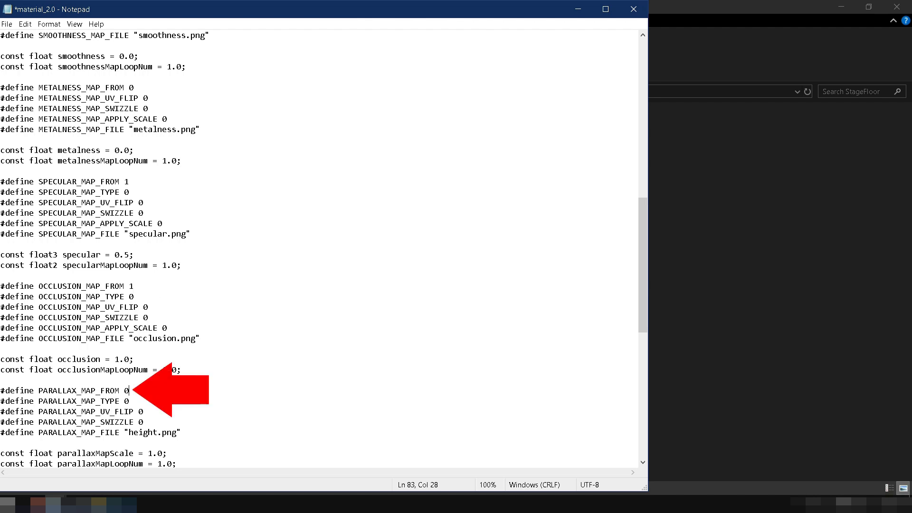
{"action": "key", "text": "BackSpace"}
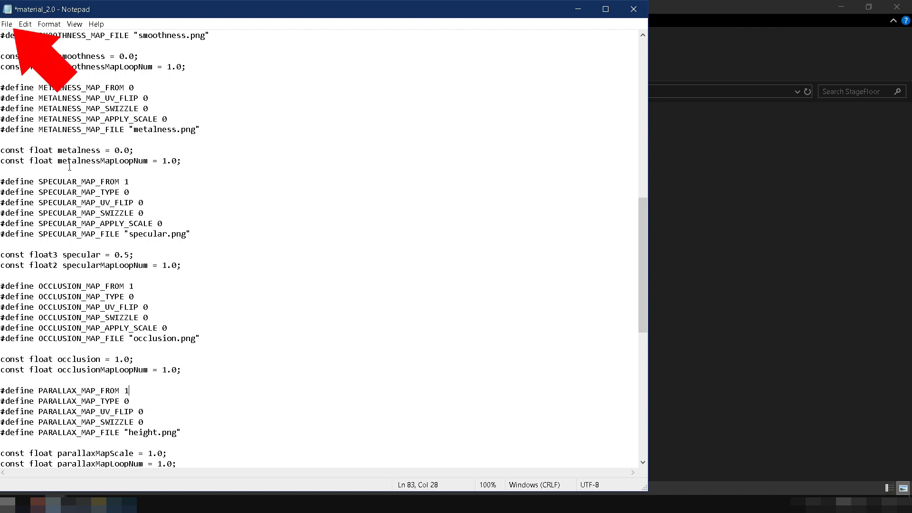
{"action": "left_click", "coordinate": [8, 24]}
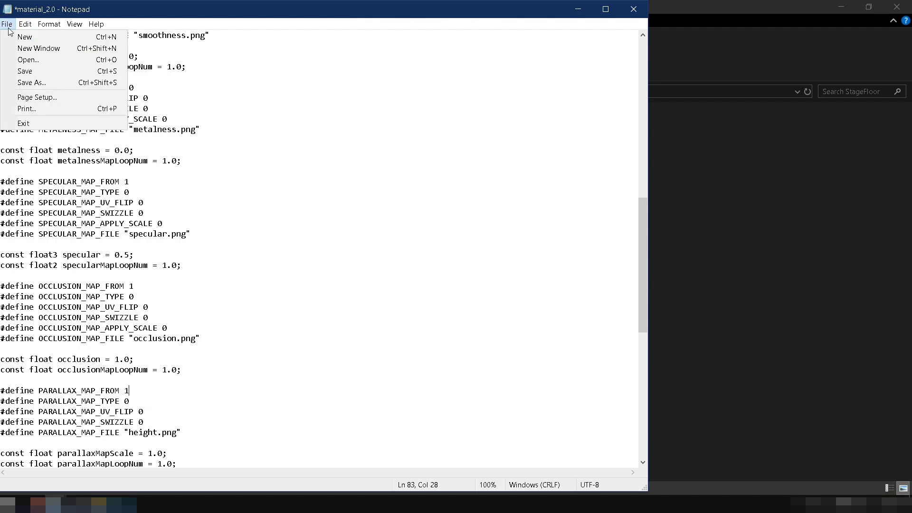
{"action": "left_click", "coordinate": [31, 73]}
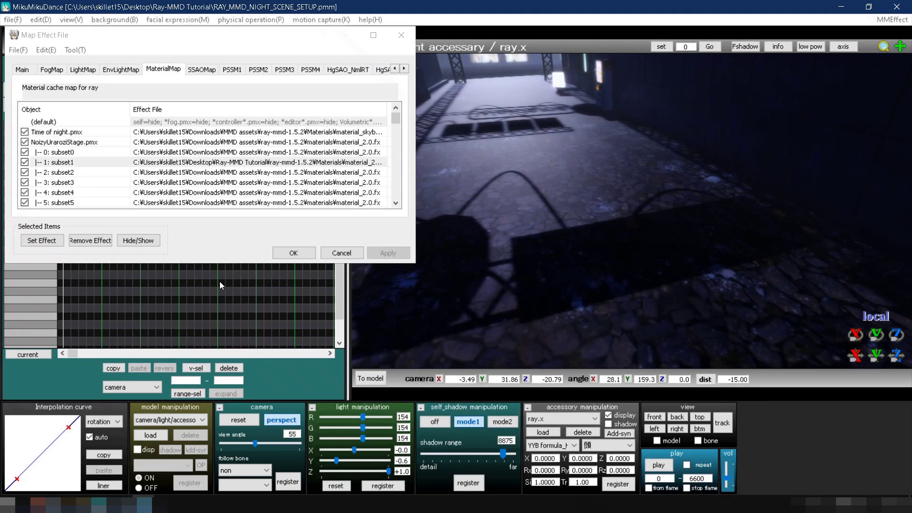
Assign StageFloor's material_2.0 to the stage's subset1 in the MaterialMap tab.
{"action": "double_click", "coordinate": [156, 162]}
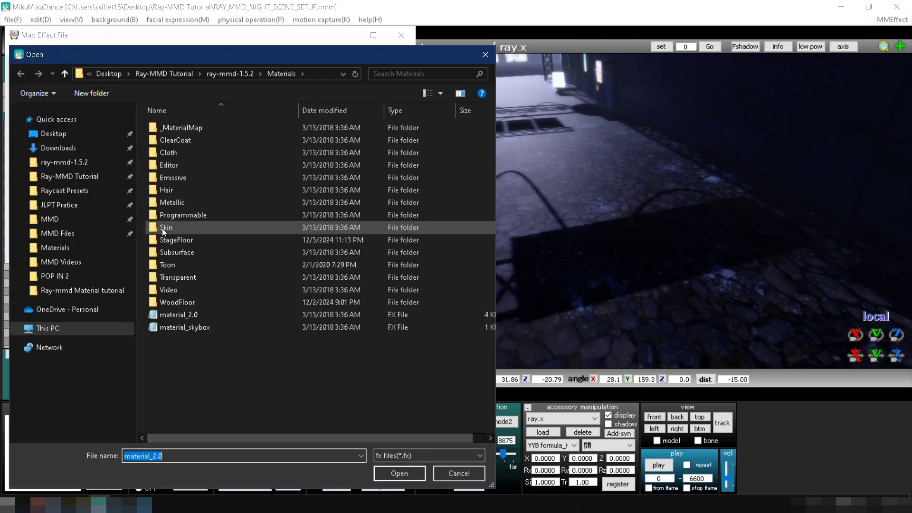
{"action": "double_click", "coordinate": [164, 239]}
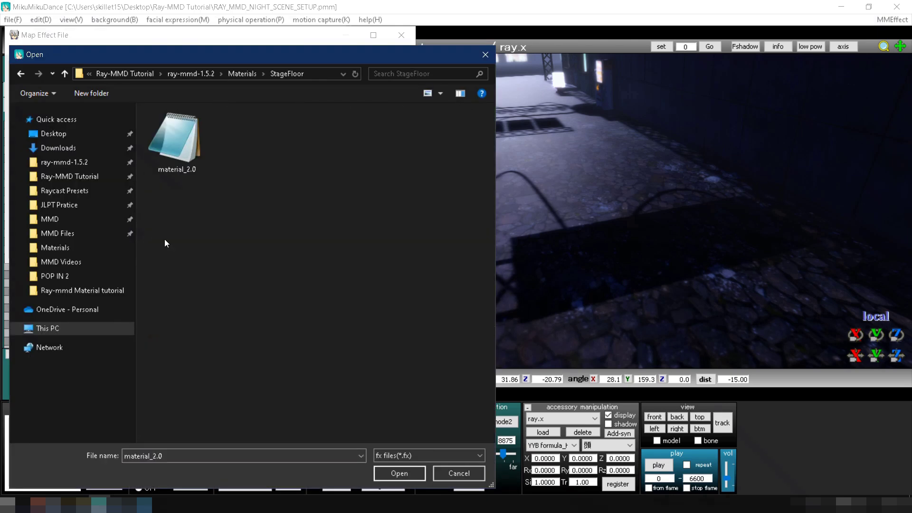
{"action": "double_click", "coordinate": [184, 156]}
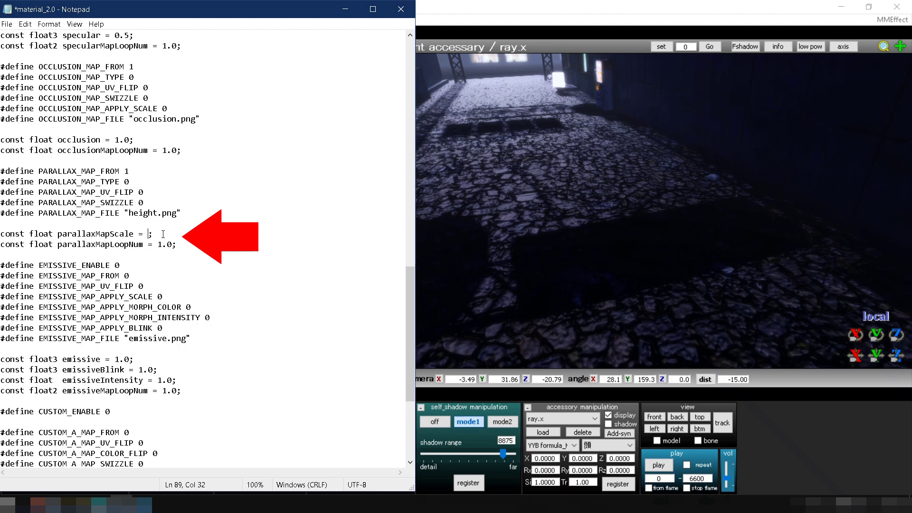
Save parallaxMapScale 0.4 and parallaxMapLoopNum 1.5, then rotate the MMD view to inspect the floor.
{"action": "type", "text": "0.4"}
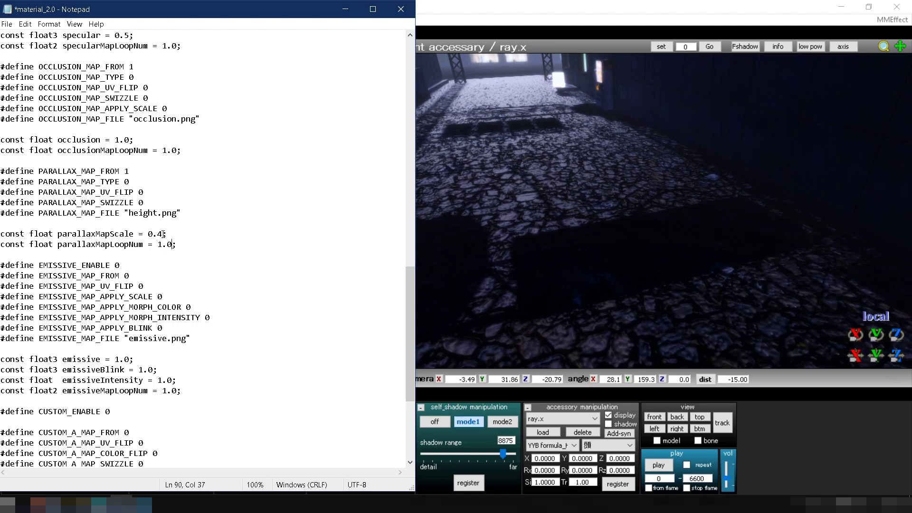
{"action": "key", "text": "ctrl+s"}
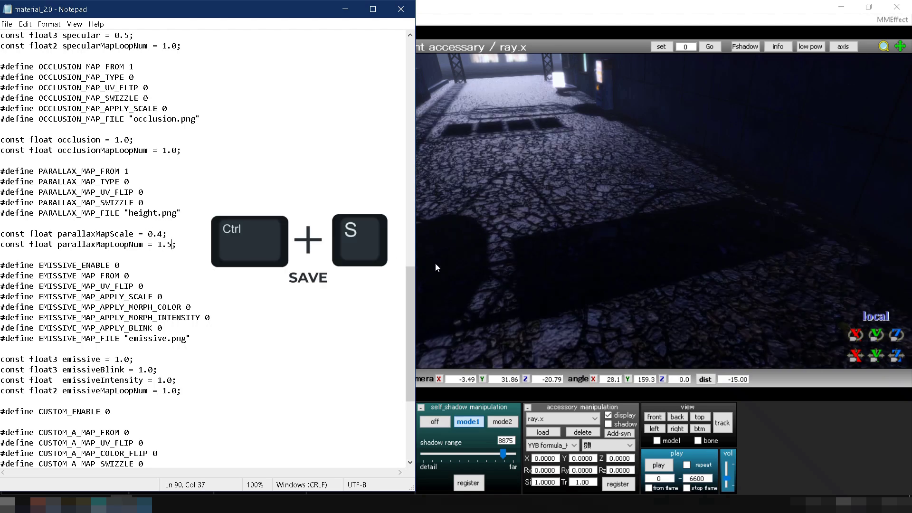
{"action": "left_click", "coordinate": [496, 263]}
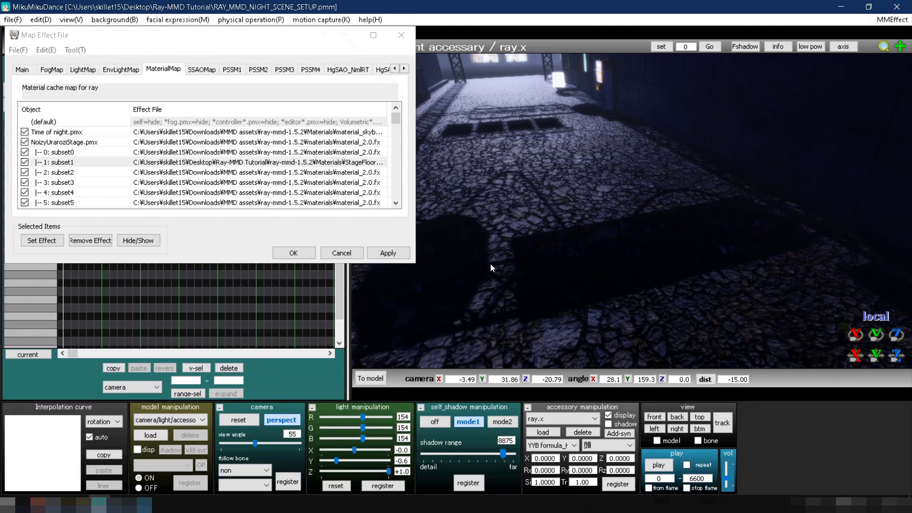
{"action": "right_click_drag", "start_coordinate": [491, 264], "coordinate": [503, 275]}
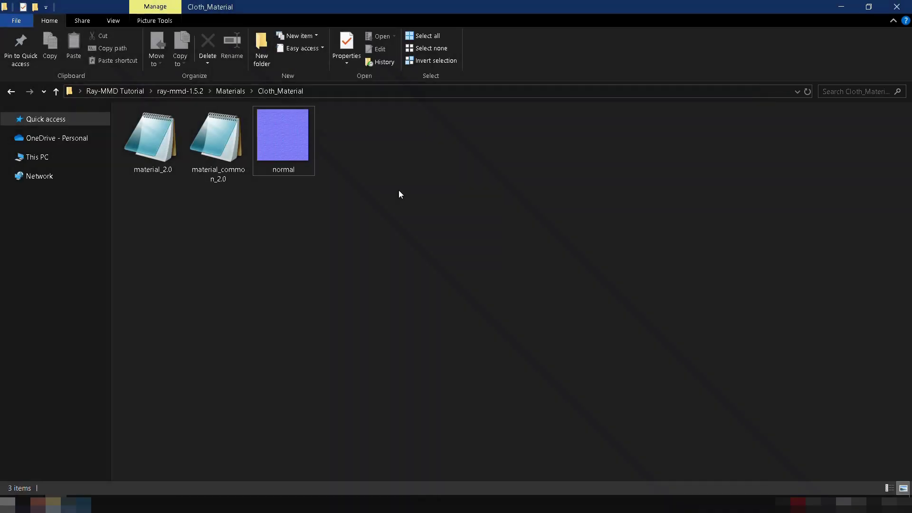
Open Cloth_Material's material_2.0 in Notepad and save it with NORMAL_MAP_FROM set to 1.
{"action": "left_click", "coordinate": [306, 151]}
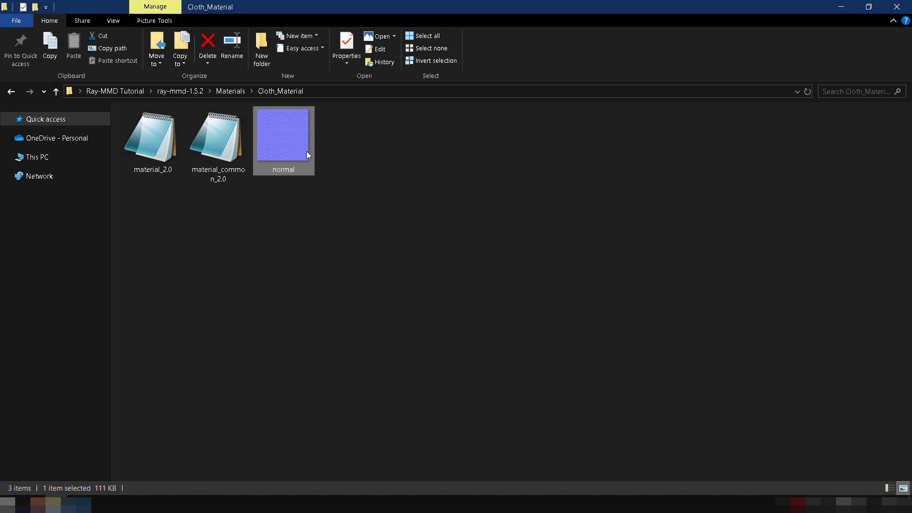
{"action": "double_click", "coordinate": [172, 149]}
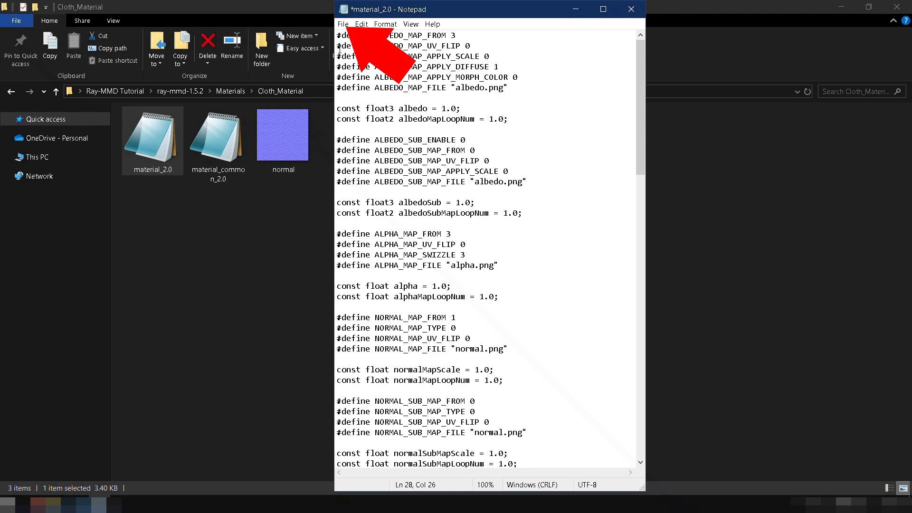
{"action": "left_click", "coordinate": [349, 26]}
Save the cloth material, then assign Cloth_Custom_Material's material_2.0 to the model's subset9.
{"action": "left_click", "coordinate": [357, 71]}
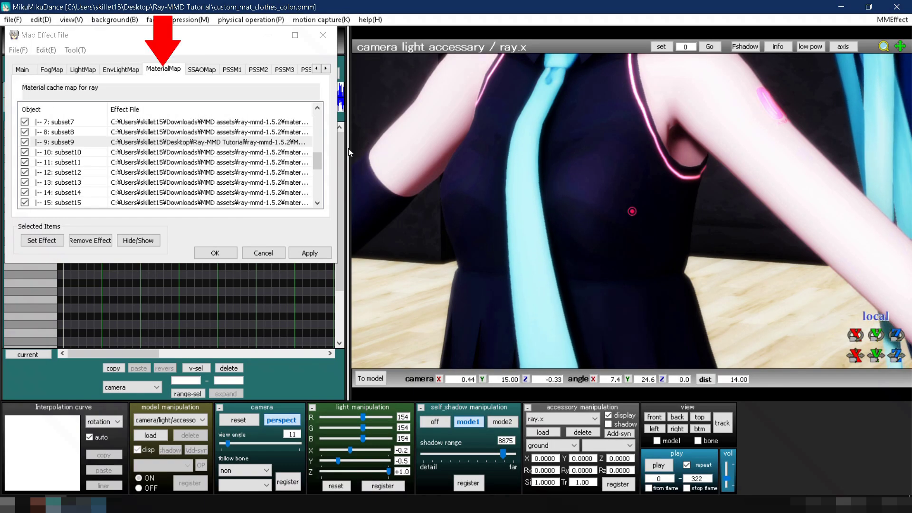
{"action": "left_click", "coordinate": [281, 142]}
{"action": "double_click", "coordinate": [279, 142]}
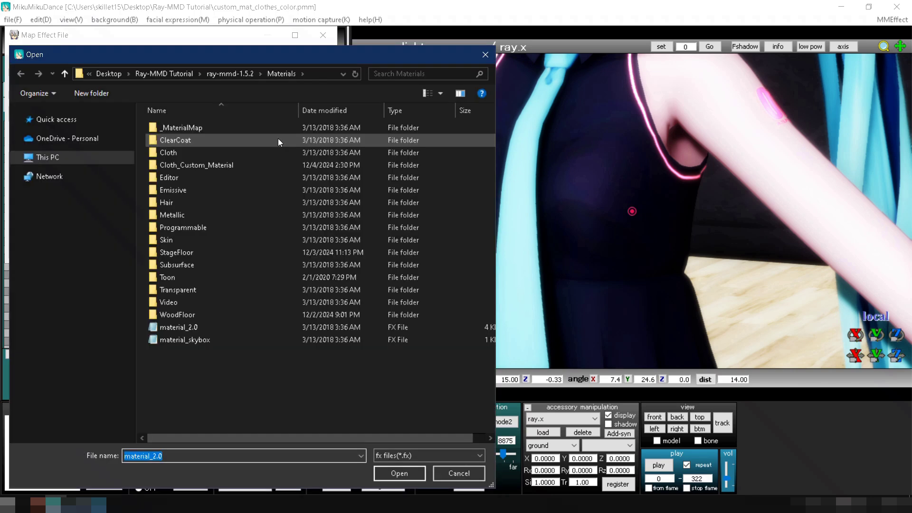
{"action": "double_click", "coordinate": [251, 161]}
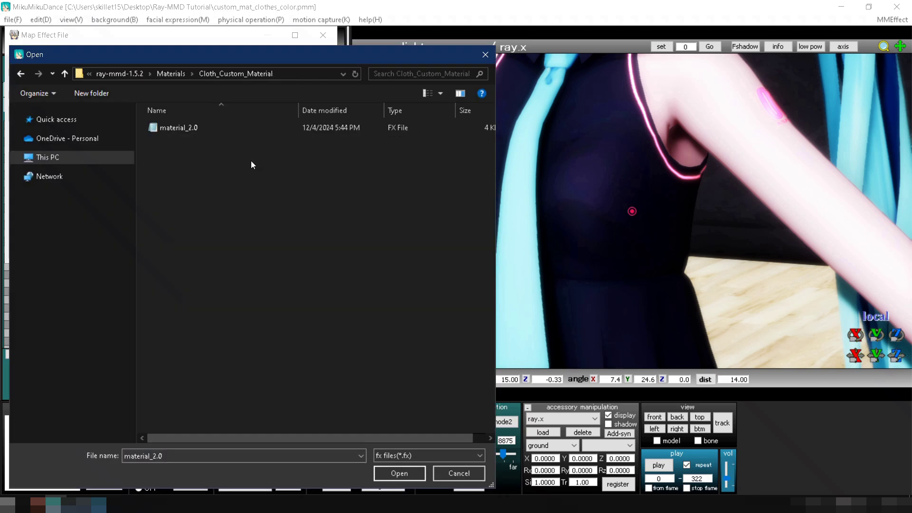
{"action": "double_click", "coordinate": [214, 127]}
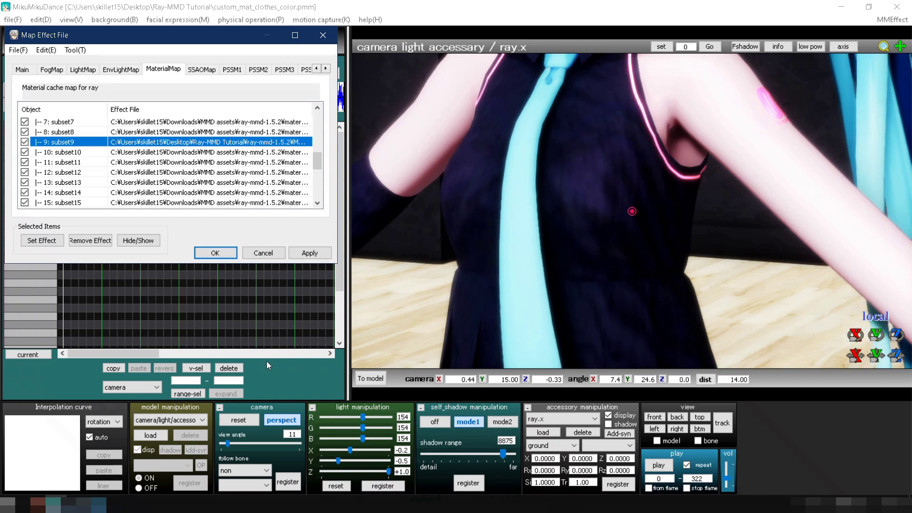
Change normalMapScale from 1.0 to 0.5 and normalMapLoopNum from 1.0 to 10, then save.
{"action": "left_click", "coordinate": [77, 504]}
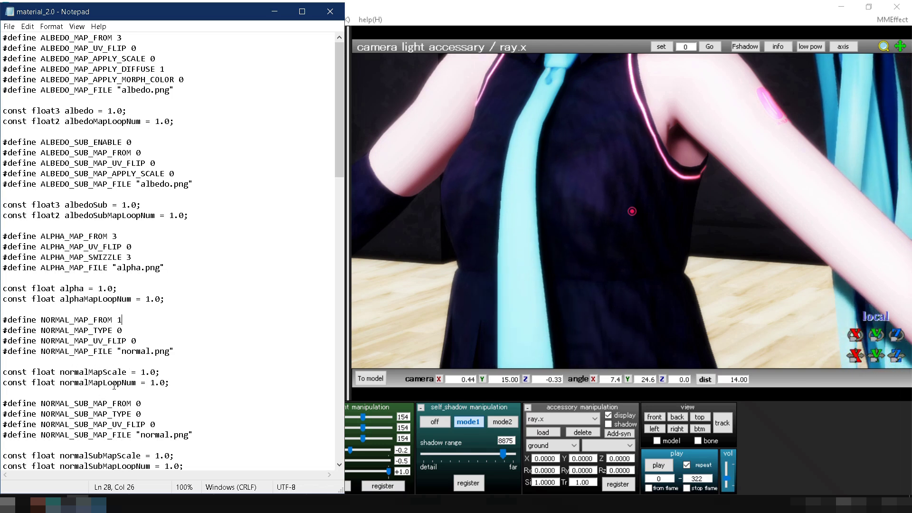
{"action": "left_click_drag", "start_coordinate": [141, 372], "coordinate": [157, 372]}
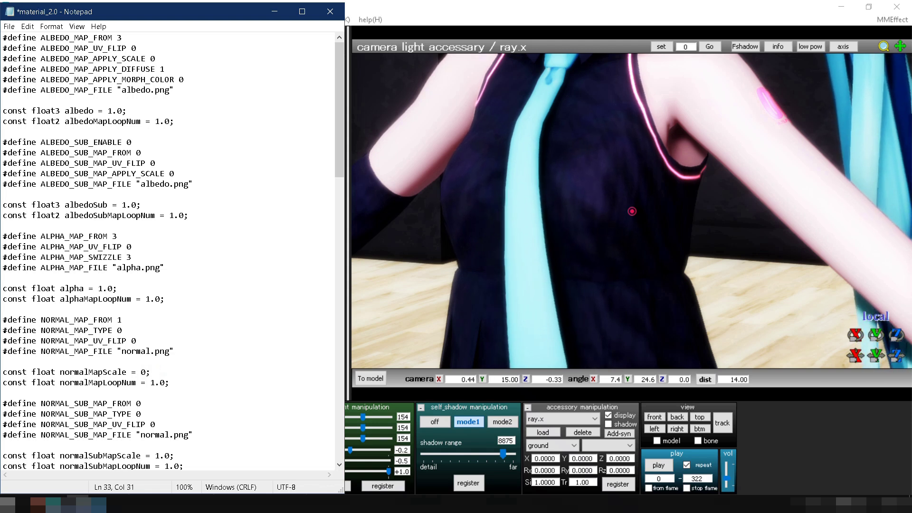
{"action": "type", "text": ".5"}
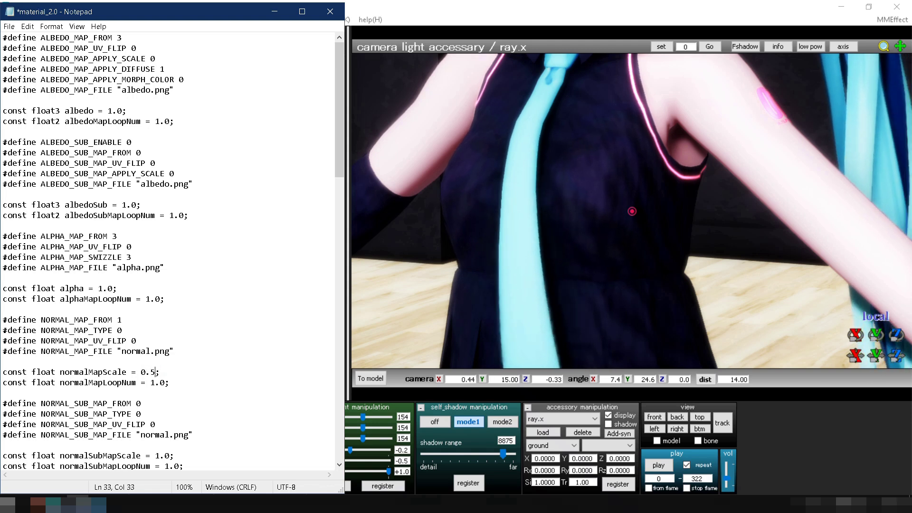
{"action": "left_click", "coordinate": [162, 384]}
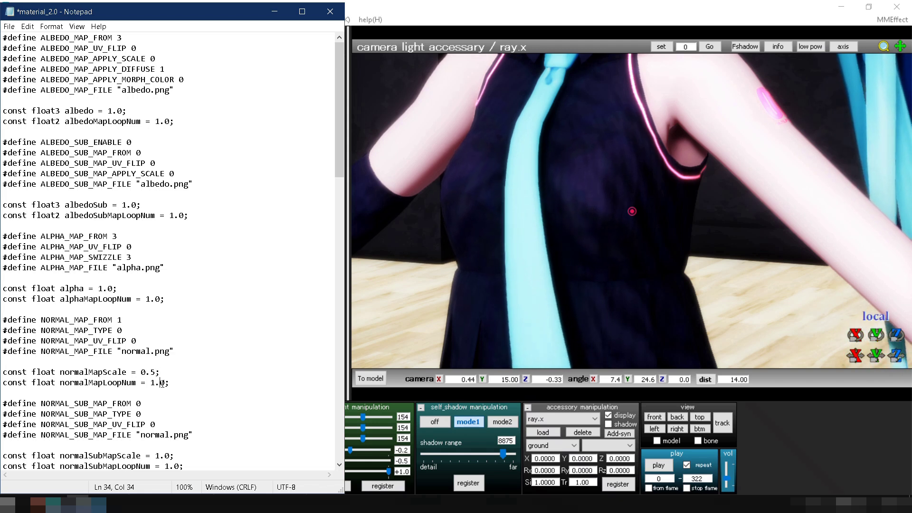
{"action": "key", "text": "BackSpace"}
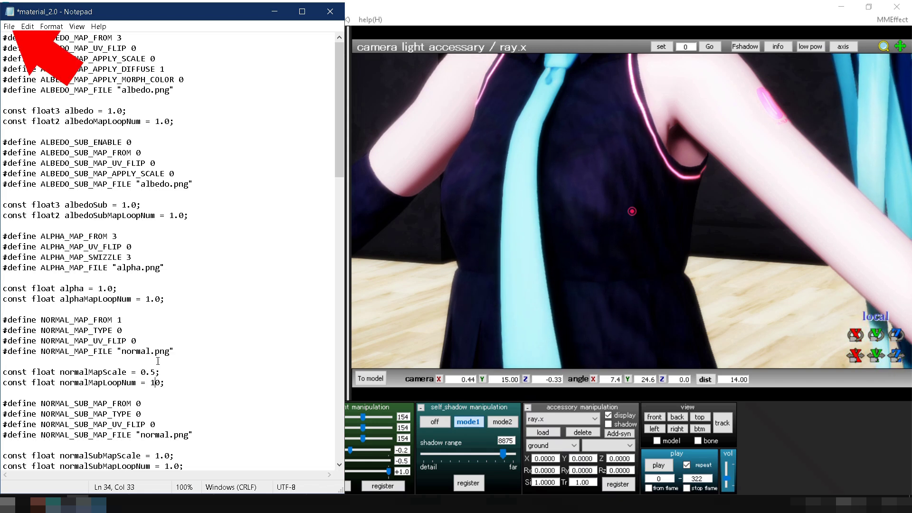
{"action": "left_click", "coordinate": [9, 26]}
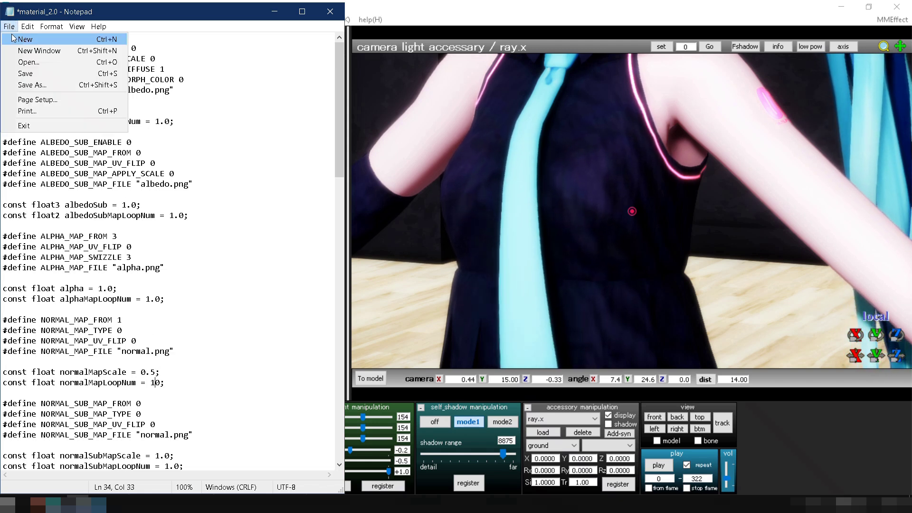
{"action": "left_click", "coordinate": [21, 73]}
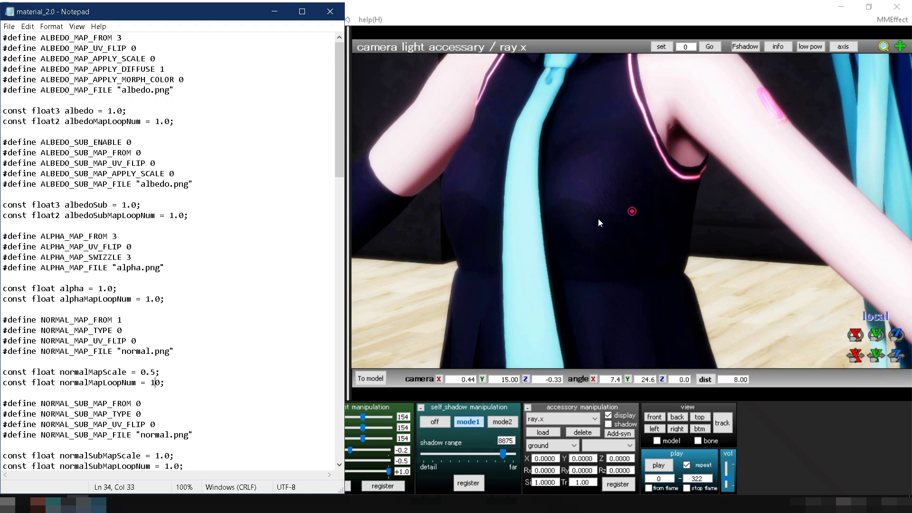
{"action": "scroll", "coordinate": [598, 219], "scroll_direction": "up", "scroll_amount": 3}
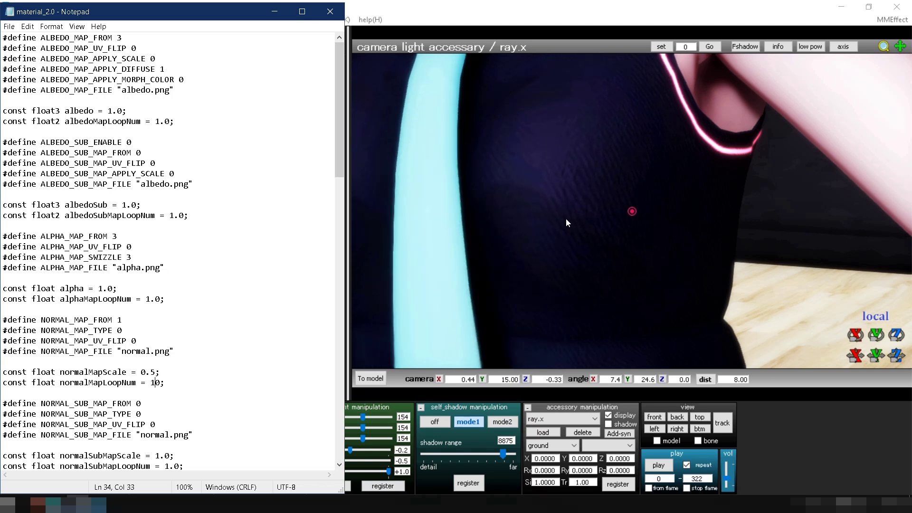
Set ALBEDO_MAP_FROM to 0 and the albedo value to float3(0.0, 0.0, 0.0).
{"action": "left_click", "coordinate": [130, 39]}
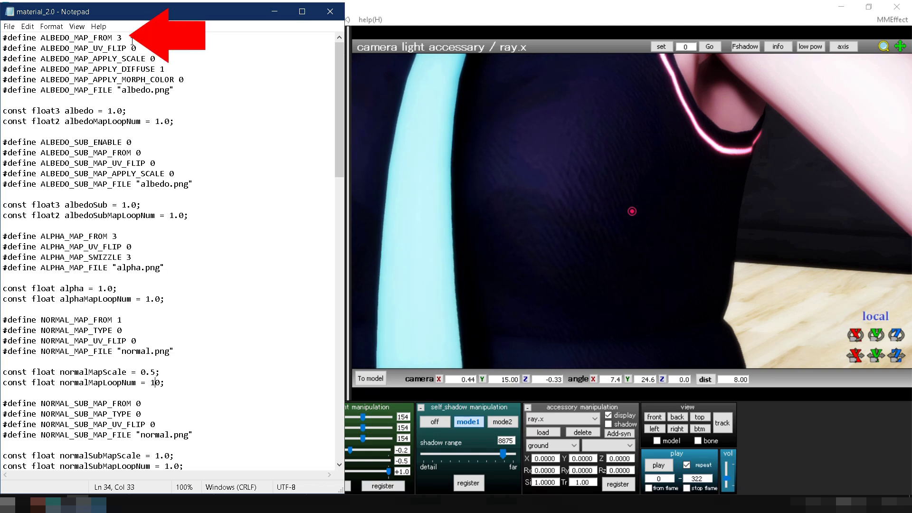
{"action": "key", "text": "BackSpace"}
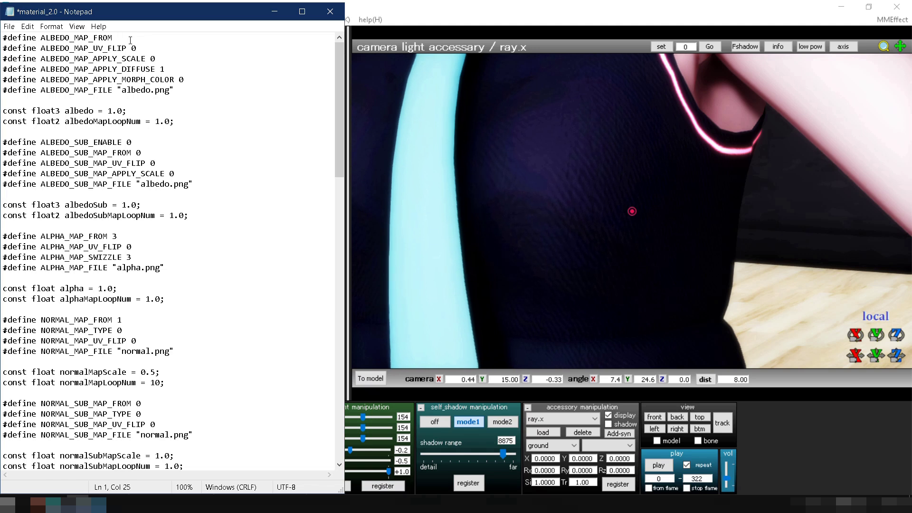
{"action": "type", "text": "0"}
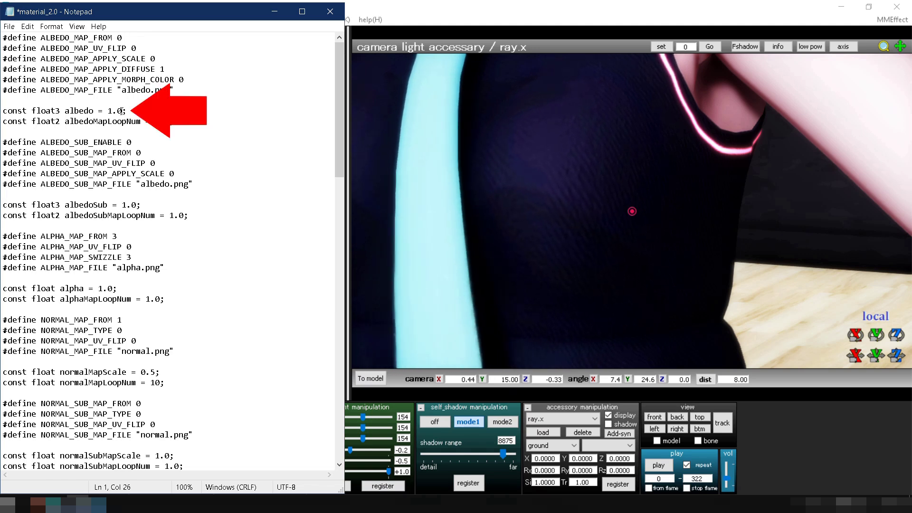
{"action": "left_click_drag", "start_coordinate": [122, 111], "coordinate": [107, 111]}
{"action": "type", "text": "fl"}
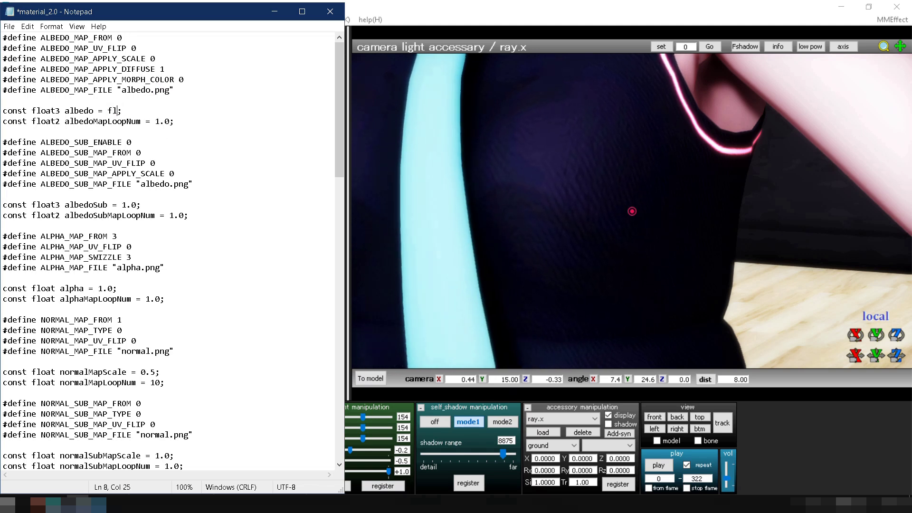
{"action": "type", "text": "oat3(0"}
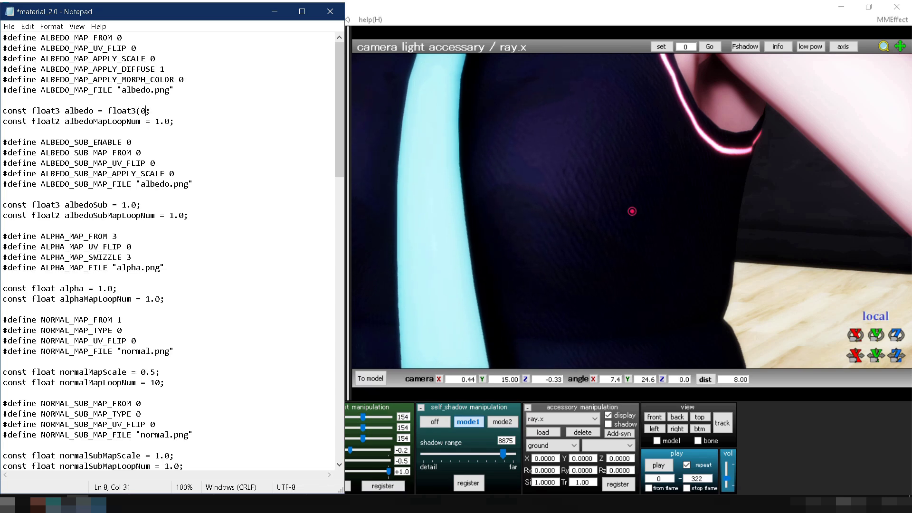
{"action": "type", "text": ".0, 0.0, 0"}
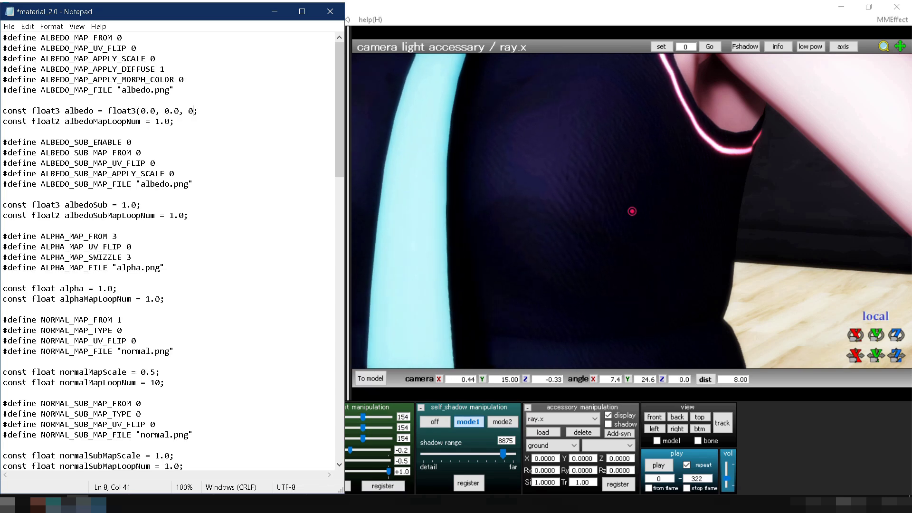
{"action": "type", "text": ".0)"}
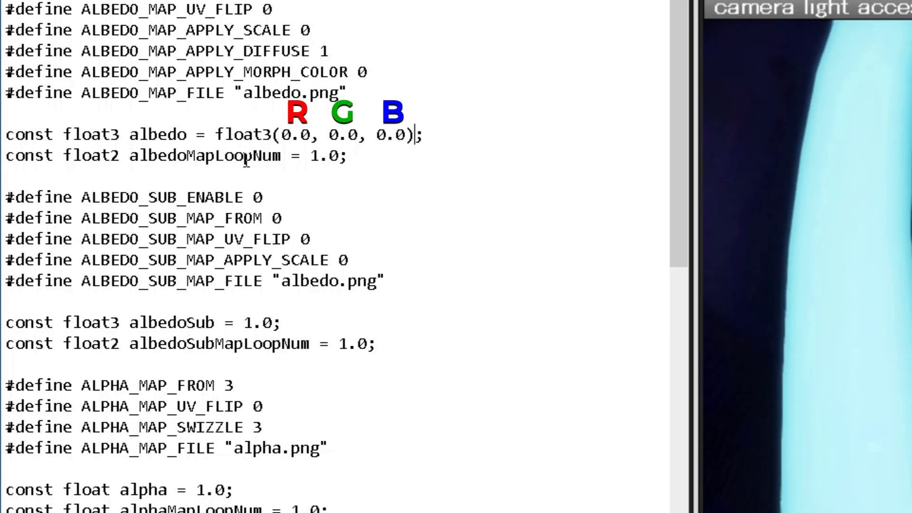
Try albedo red values of 1 and then 0.4, saving after each change.
{"action": "left_click", "coordinate": [288, 135]}
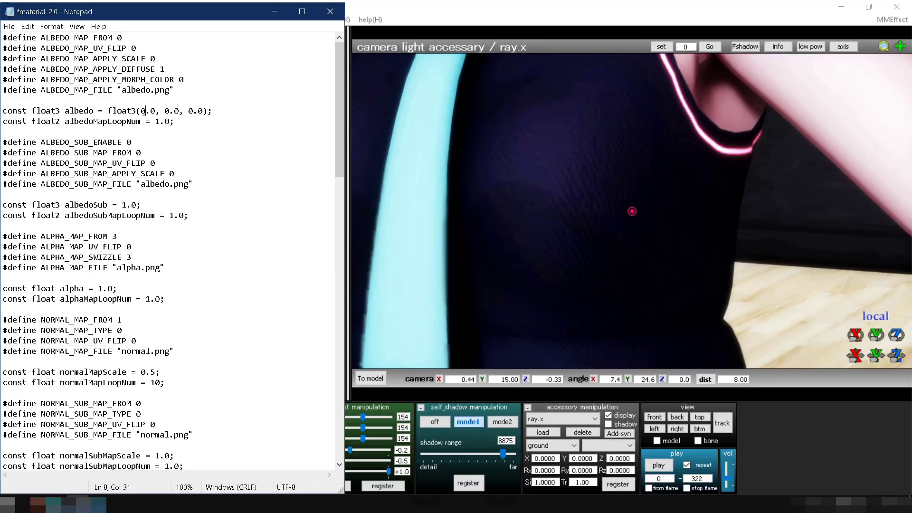
{"action": "key", "text": "BackSpace"}
{"action": "type", "text": "1"}
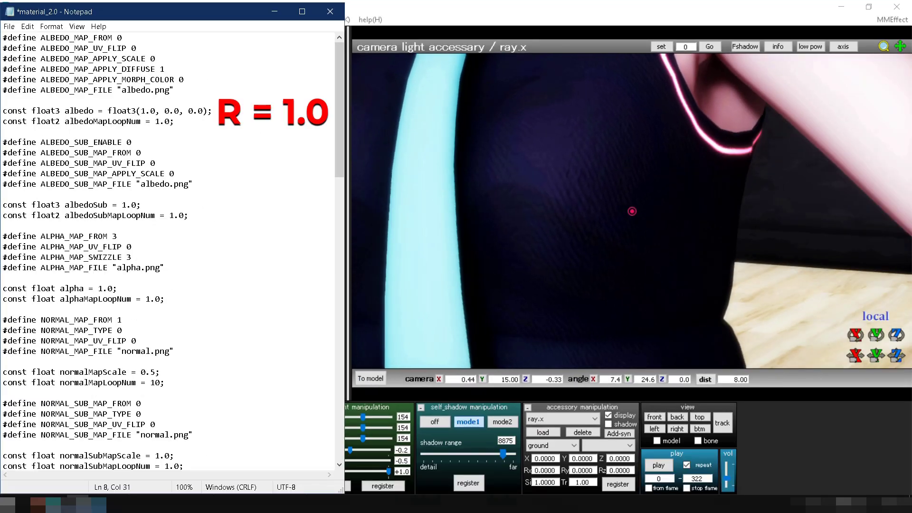
{"action": "key", "text": "ctrl+s"}
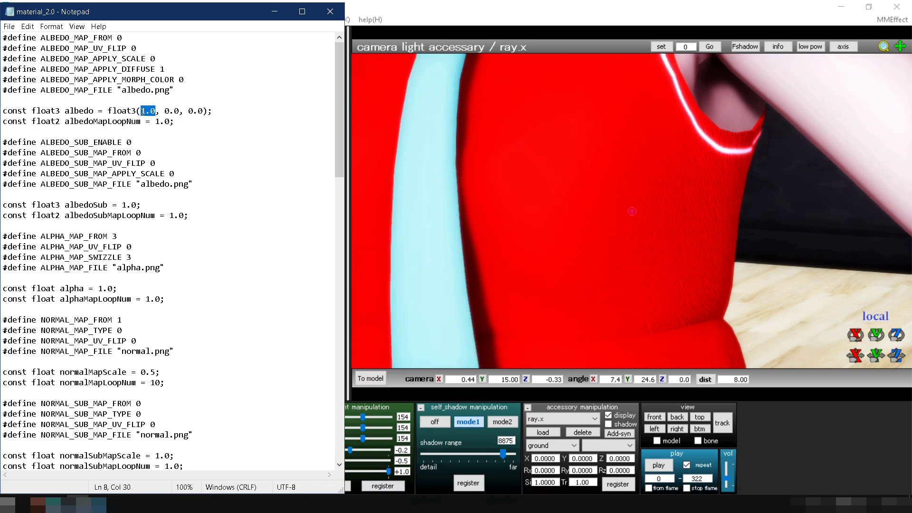
{"action": "type", "text": "0.4"}
{"action": "key", "text": "ctrl+s"}
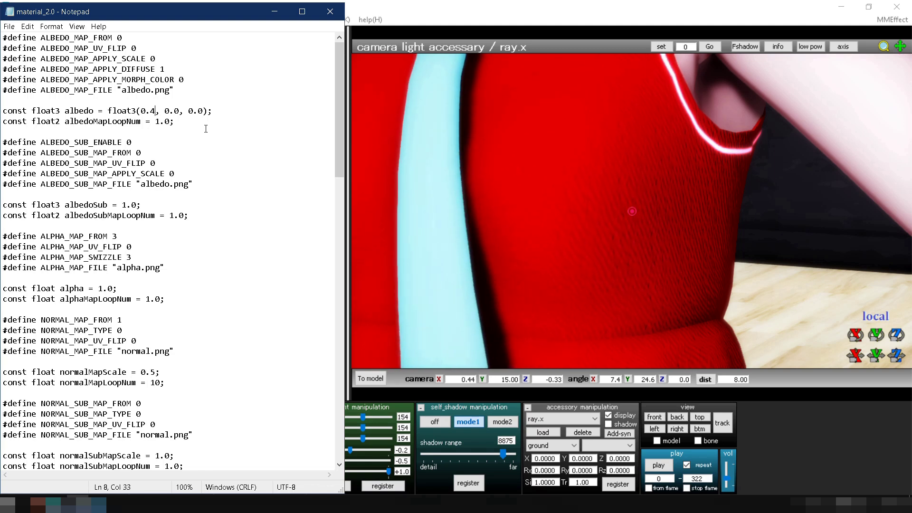
Set the albedo red and blue channels to 0.3, making float3(0.3, 0.0, 0.3), and save.
{"action": "key", "text": "BackSpace"}
{"action": "type", "text": "3"}
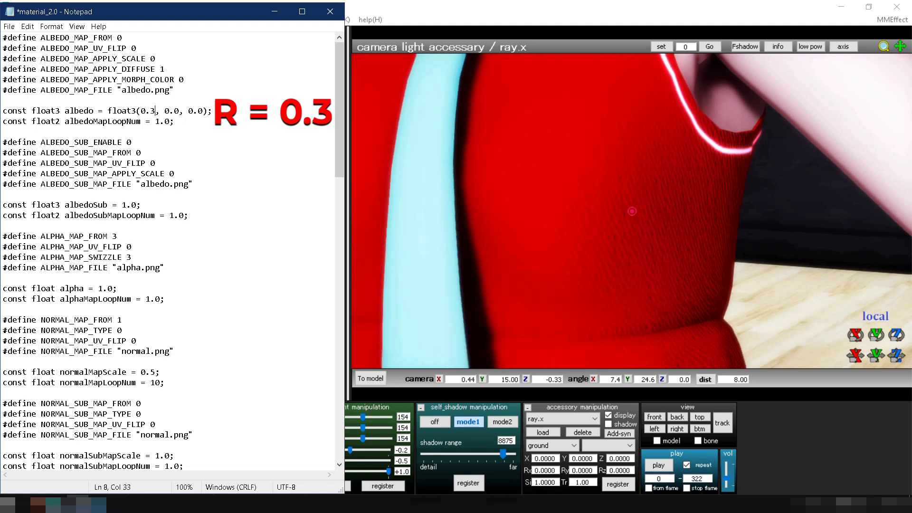
{"action": "left_click", "coordinate": [202, 111]}
{"action": "key", "text": "BackSpace"}
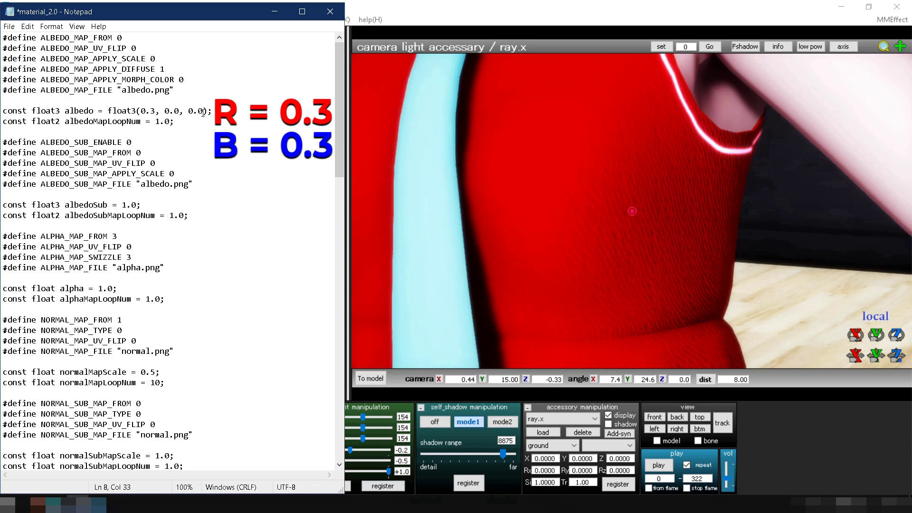
{"action": "type", "text": "3"}
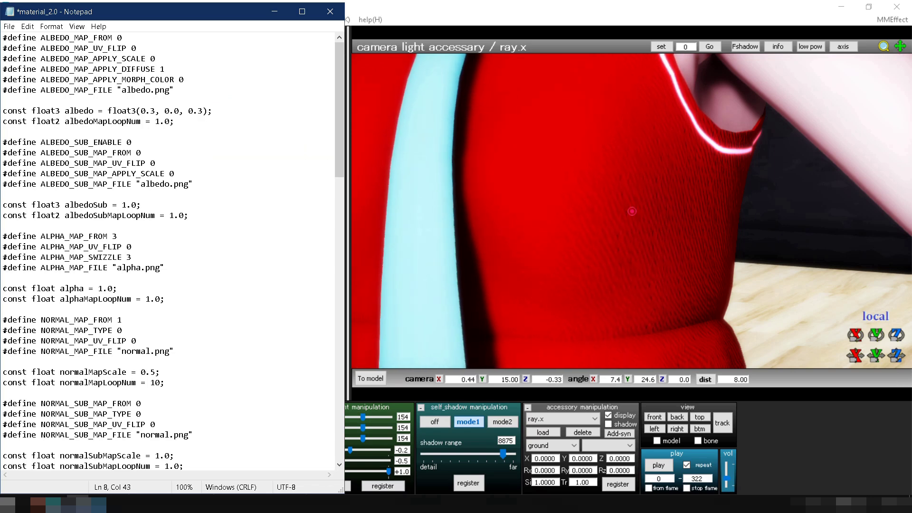
{"action": "key", "text": "ctrl+s"}
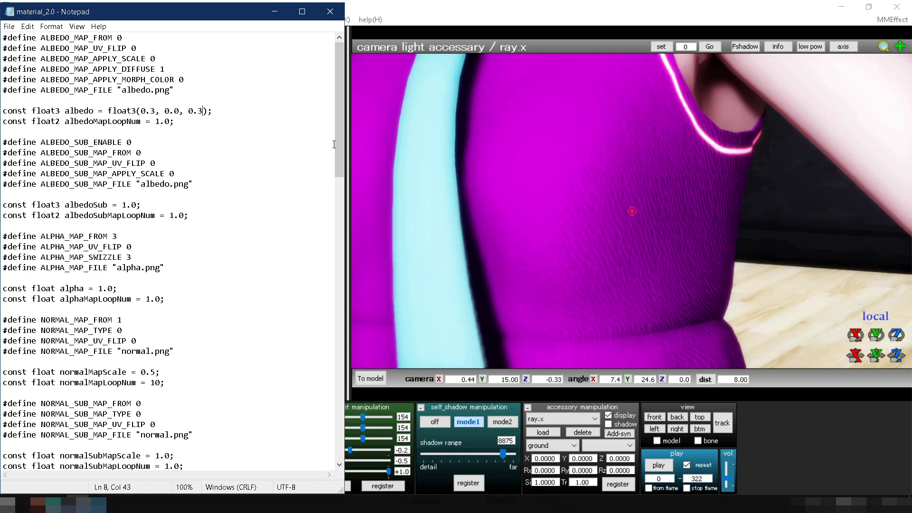
Change SMOOTHNESS_MAP_FROM from 9 to 0, set smoothness to 0.5, and save.
{"action": "left_click_drag", "start_coordinate": [338, 148], "coordinate": [340, 216]}
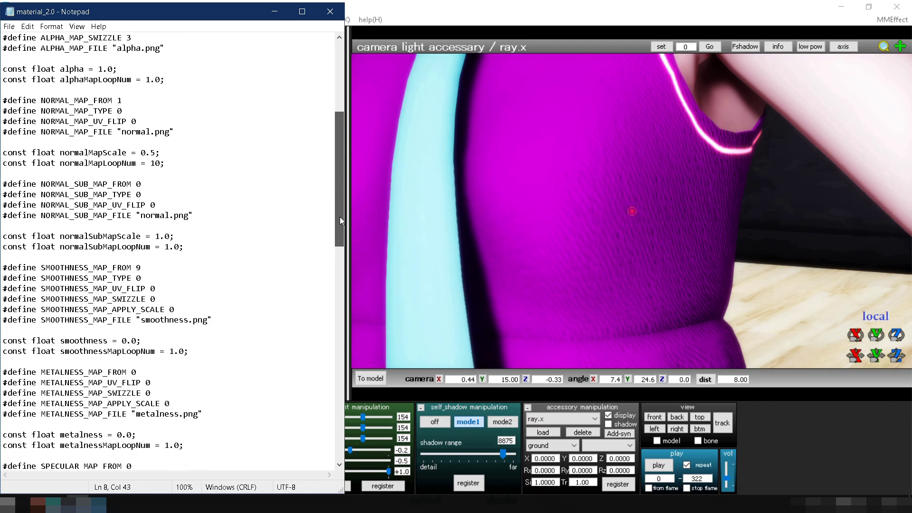
{"action": "left_click", "coordinate": [153, 268]}
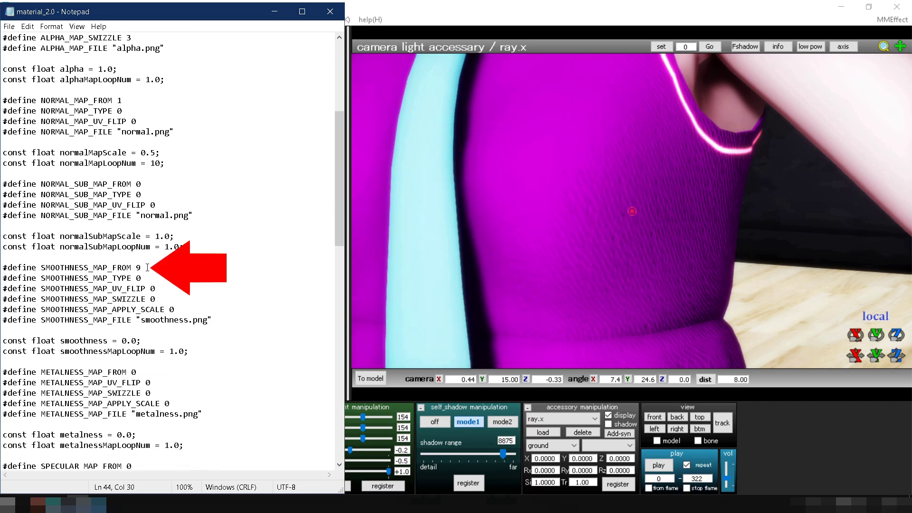
{"action": "key", "text": "BackSpace"}
{"action": "type", "text": "0"}
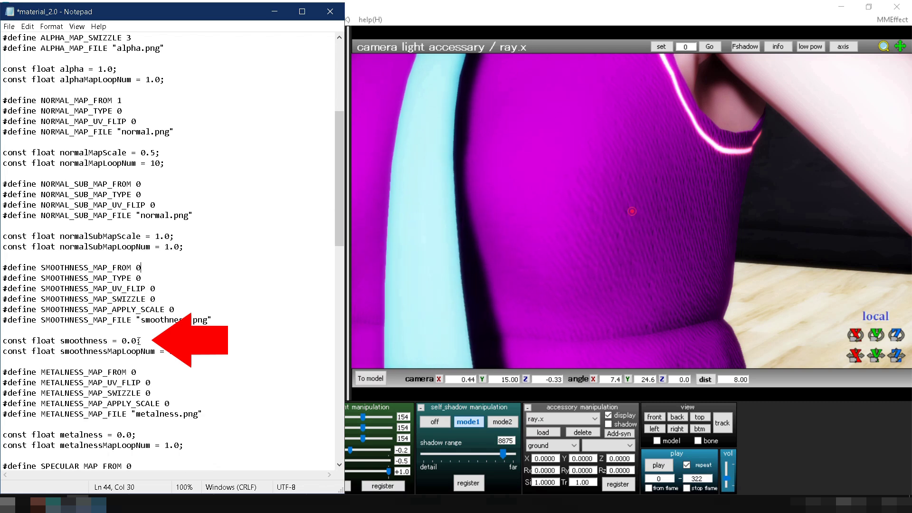
{"action": "left_click", "coordinate": [136, 340]}
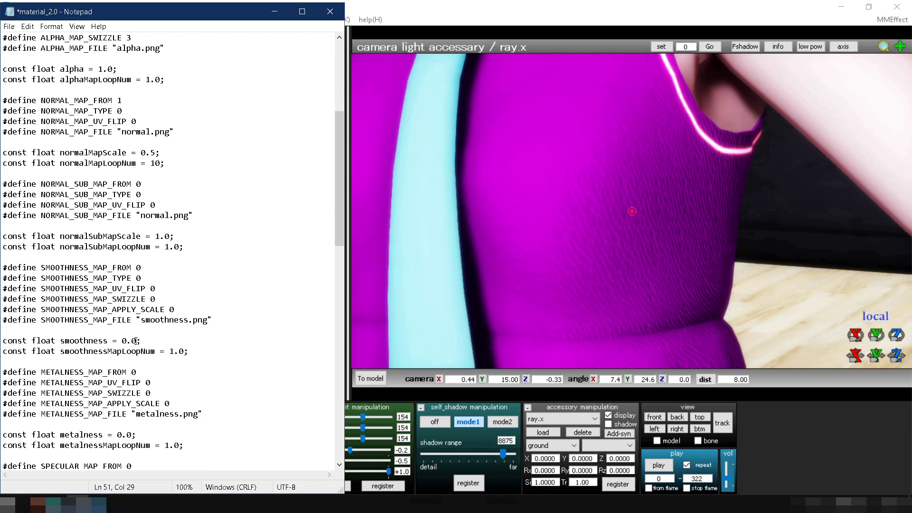
{"action": "key", "text": "BackSpace"}
{"action": "type", "text": "5"}
{"action": "key", "text": "ctrl+s"}
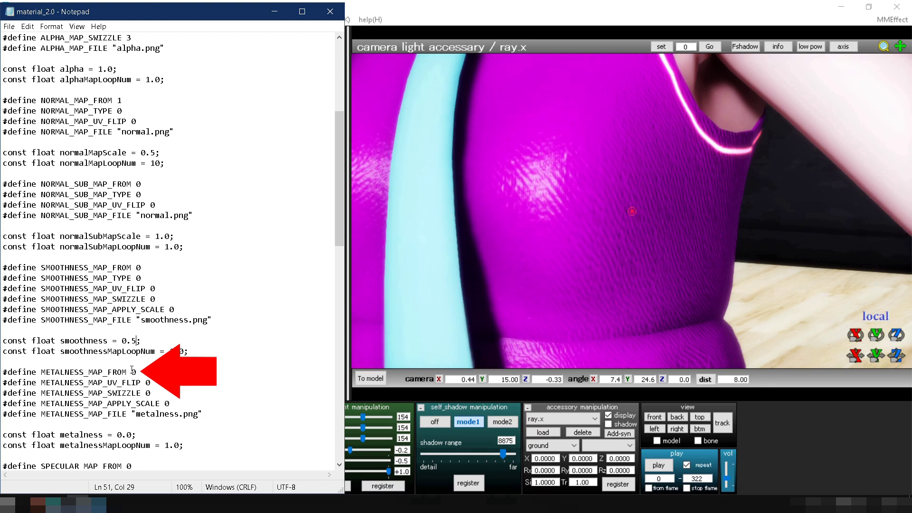
Set metalness to 0.3, save, and inspect the shinier violet cloth.
{"action": "left_click", "coordinate": [131, 437]}
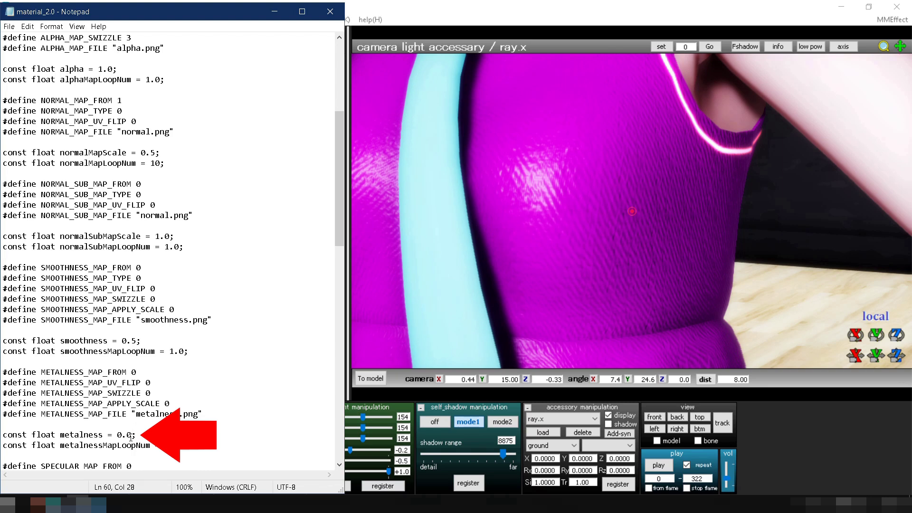
{"action": "key", "text": "BackSpace"}
{"action": "type", "text": "3"}
{"action": "key", "text": "ctrl+s"}
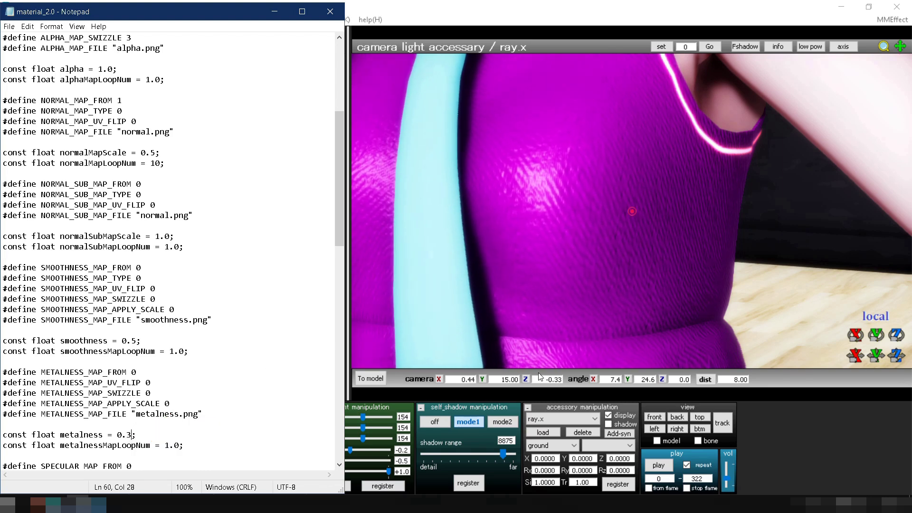
{"action": "scroll", "coordinate": [563, 216], "scroll_direction": "down", "scroll_amount": 3}
{"action": "right_click_drag", "start_coordinate": [563, 216], "coordinate": [603, 209]}
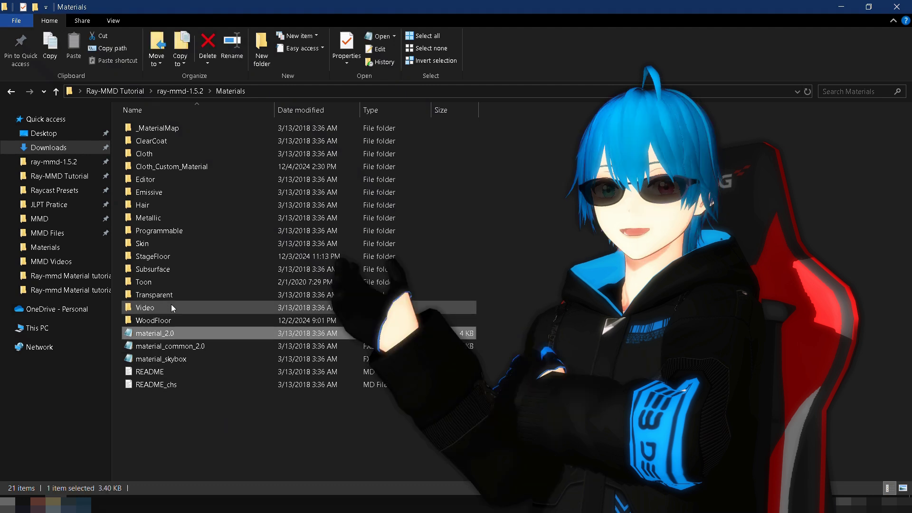
Browse into Editor > Standard and open material_editor__1 in Notepad.
{"action": "double_click", "coordinate": [170, 179]}
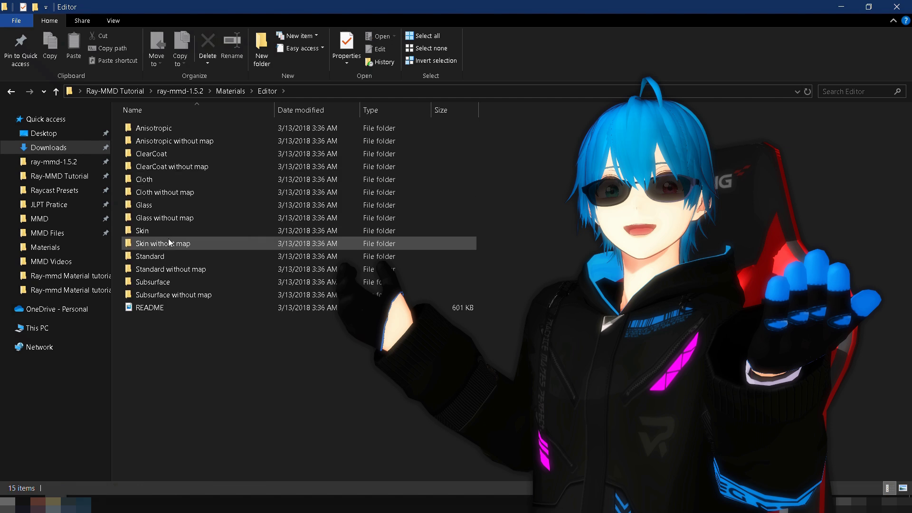
{"action": "double_click", "coordinate": [168, 257]}
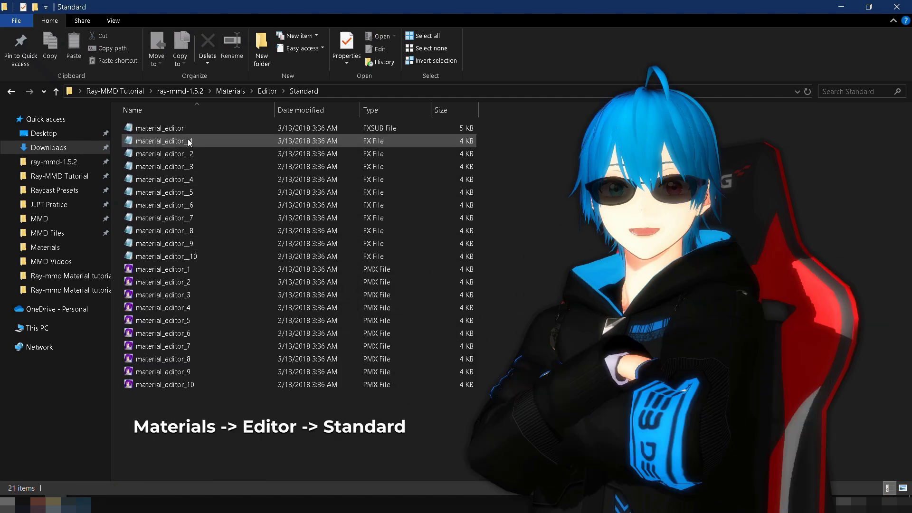
{"action": "left_click", "coordinate": [189, 131]}
{"action": "left_click", "coordinate": [189, 141], "text": "shift"}
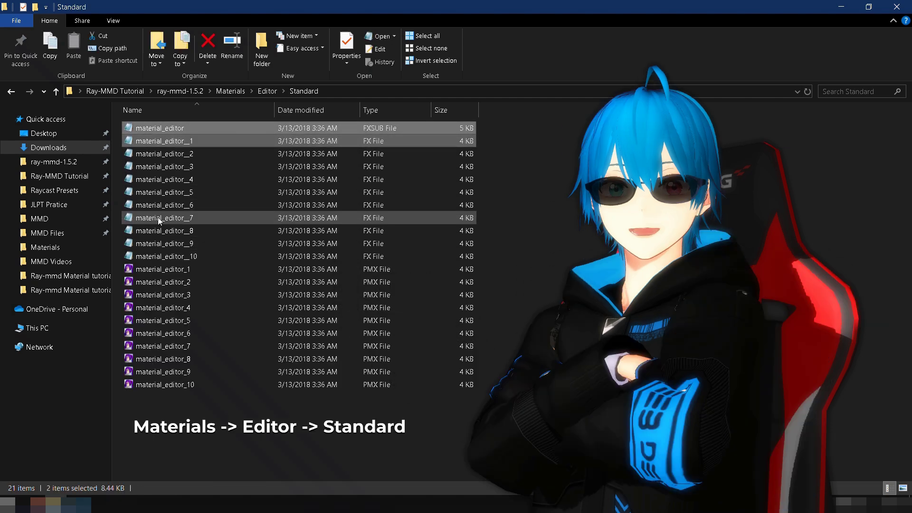
{"action": "left_click", "coordinate": [173, 269], "text": "ctrl"}
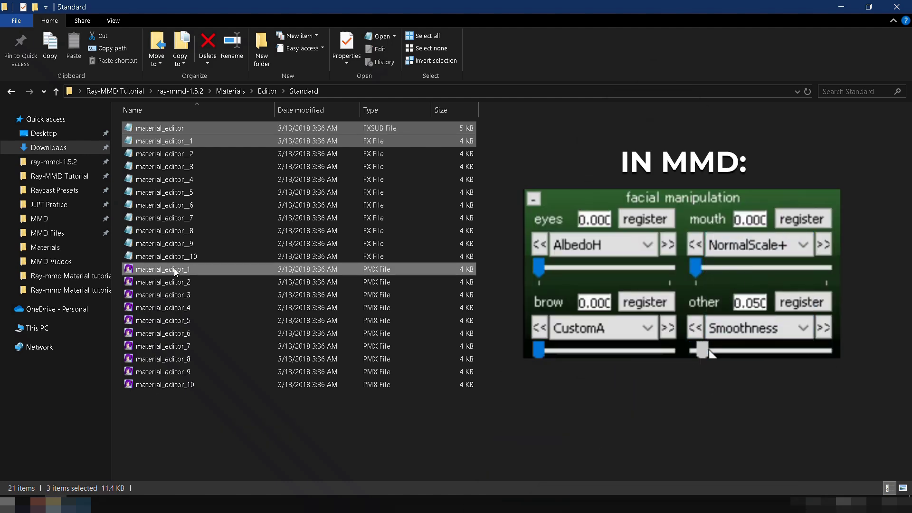
{"action": "double_click", "coordinate": [178, 143]}
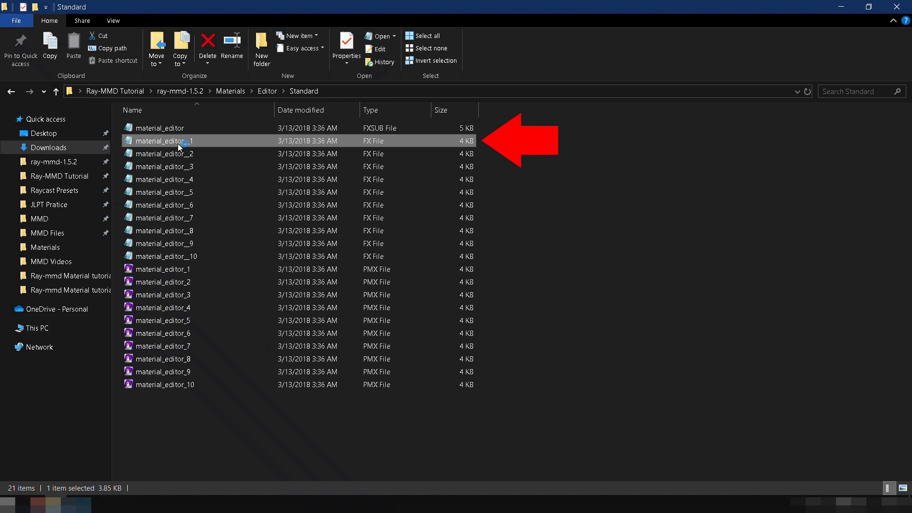
Scroll down material_editor__1 toward its #include line.
{"action": "scroll", "coordinate": [190, 204], "scroll_direction": "down", "scroll_amount": 20}
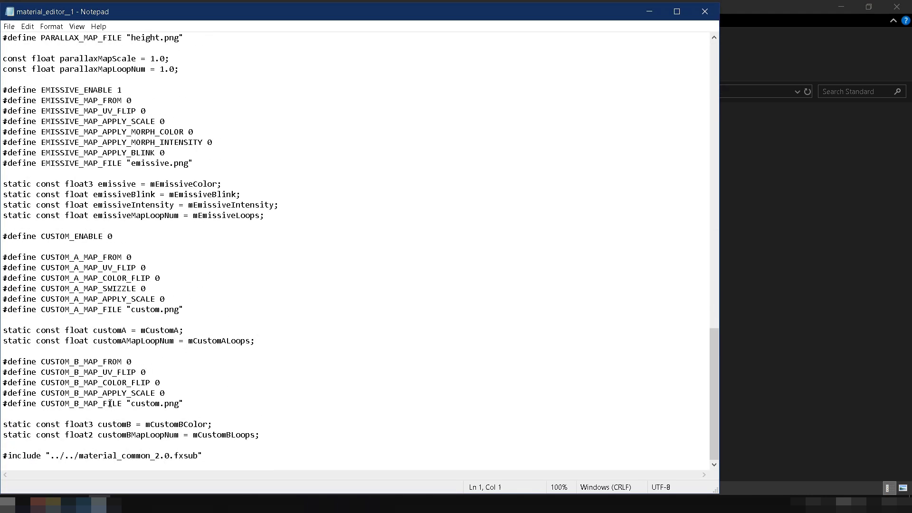